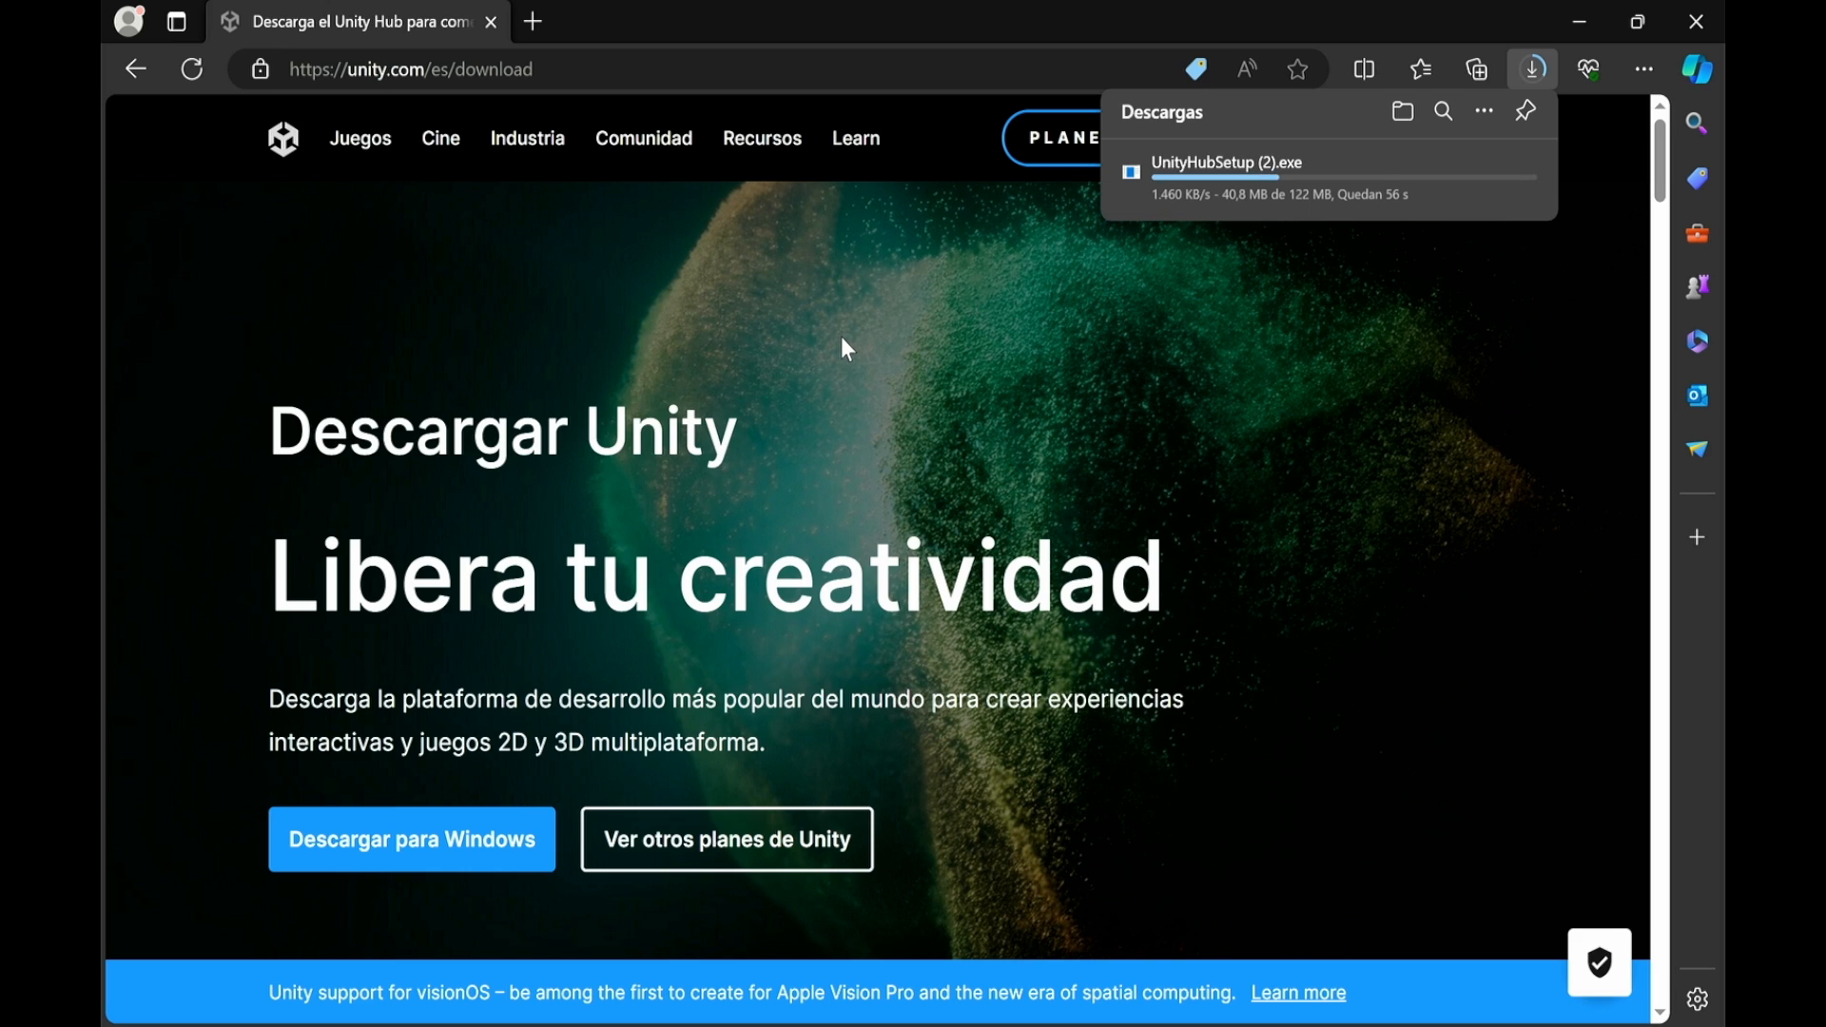
Dismiss the Downloads flyout and skim Unity's download page, then return to its top
left_click(961, 381)
scroll(962, 380, "down", 3)
scroll(1018, 285, "up", 3)
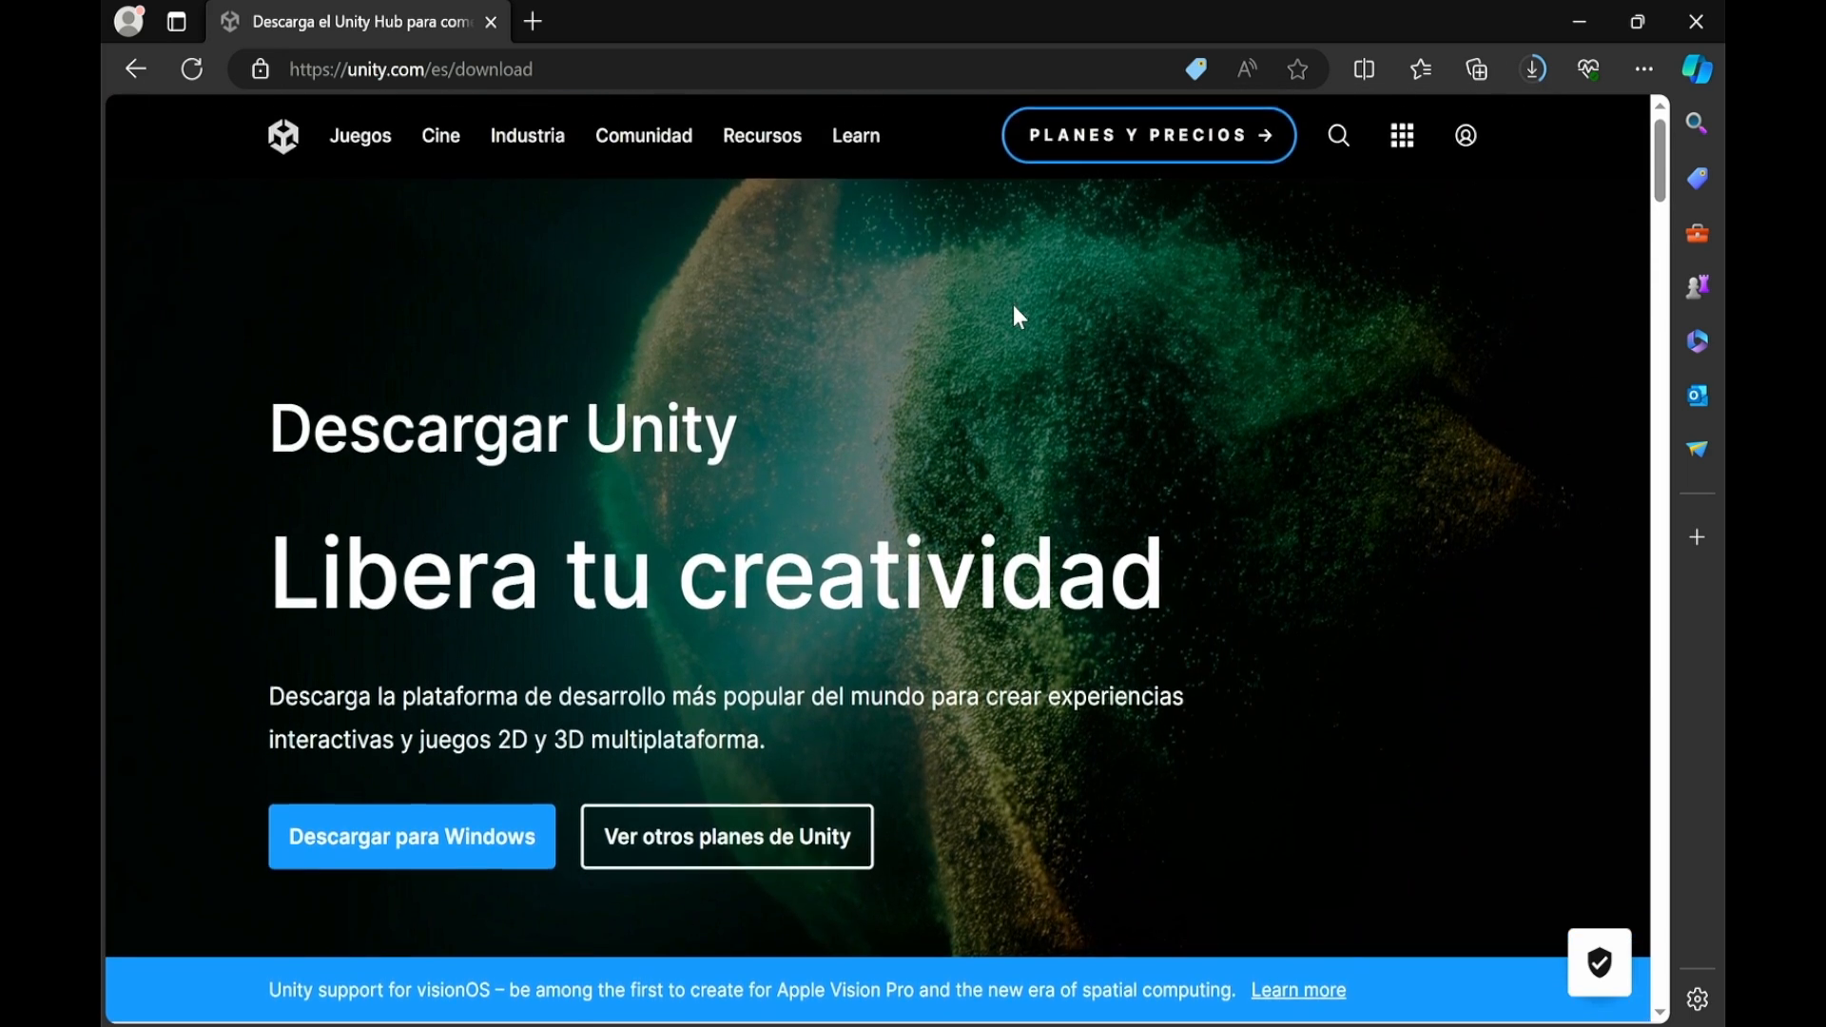
scroll(1006, 418, "down", 4)
scroll(999, 423, "down", 3)
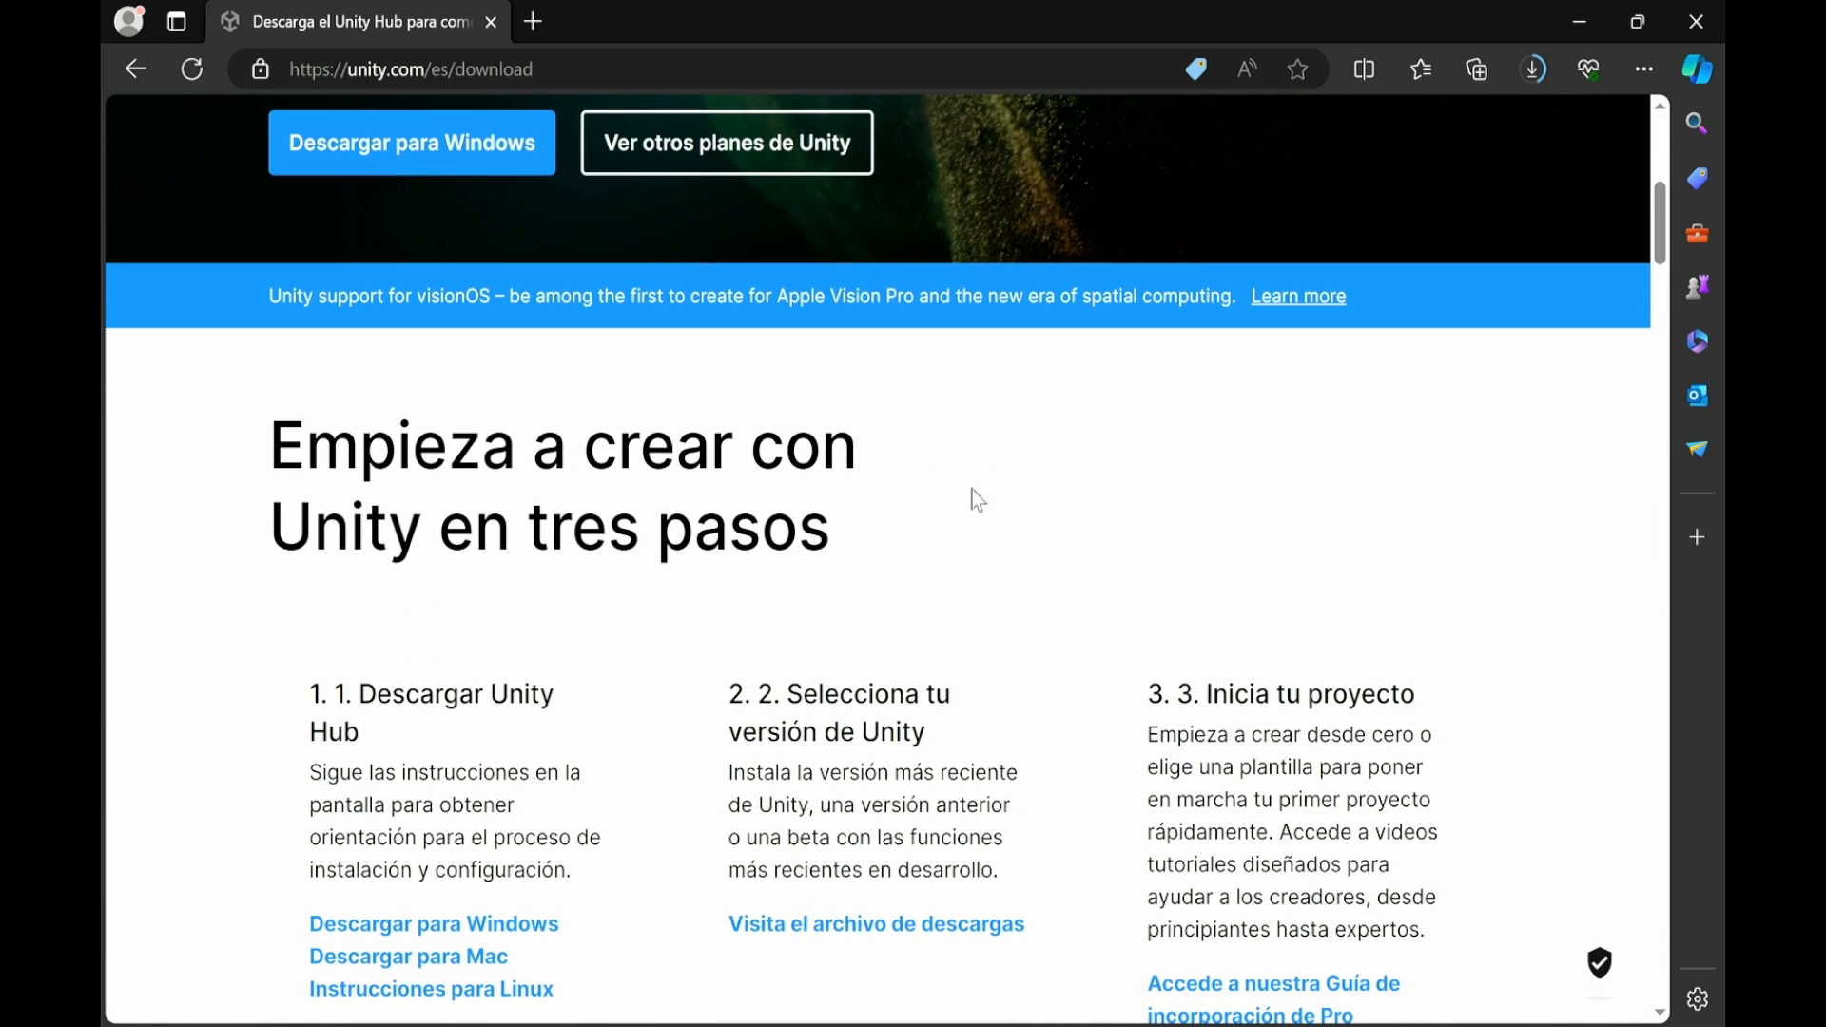
scroll(1024, 529, "down", 3)
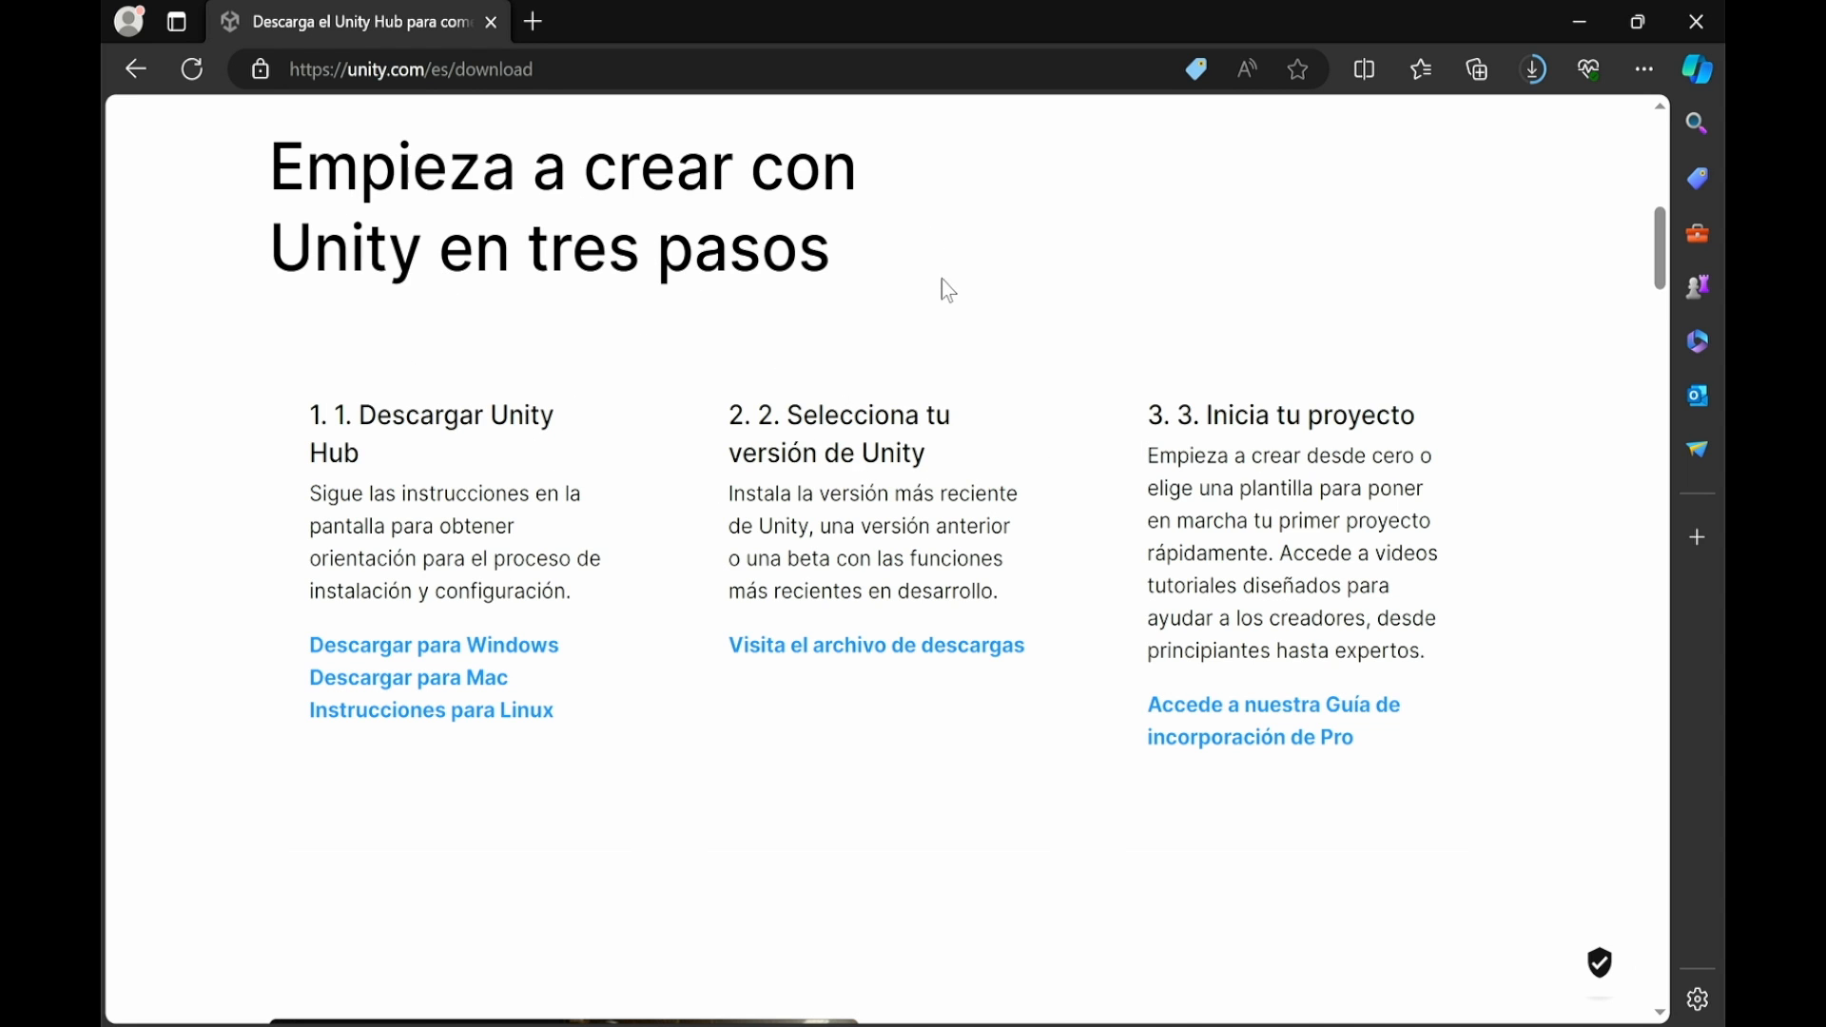
scroll(949, 290, "down", 7)
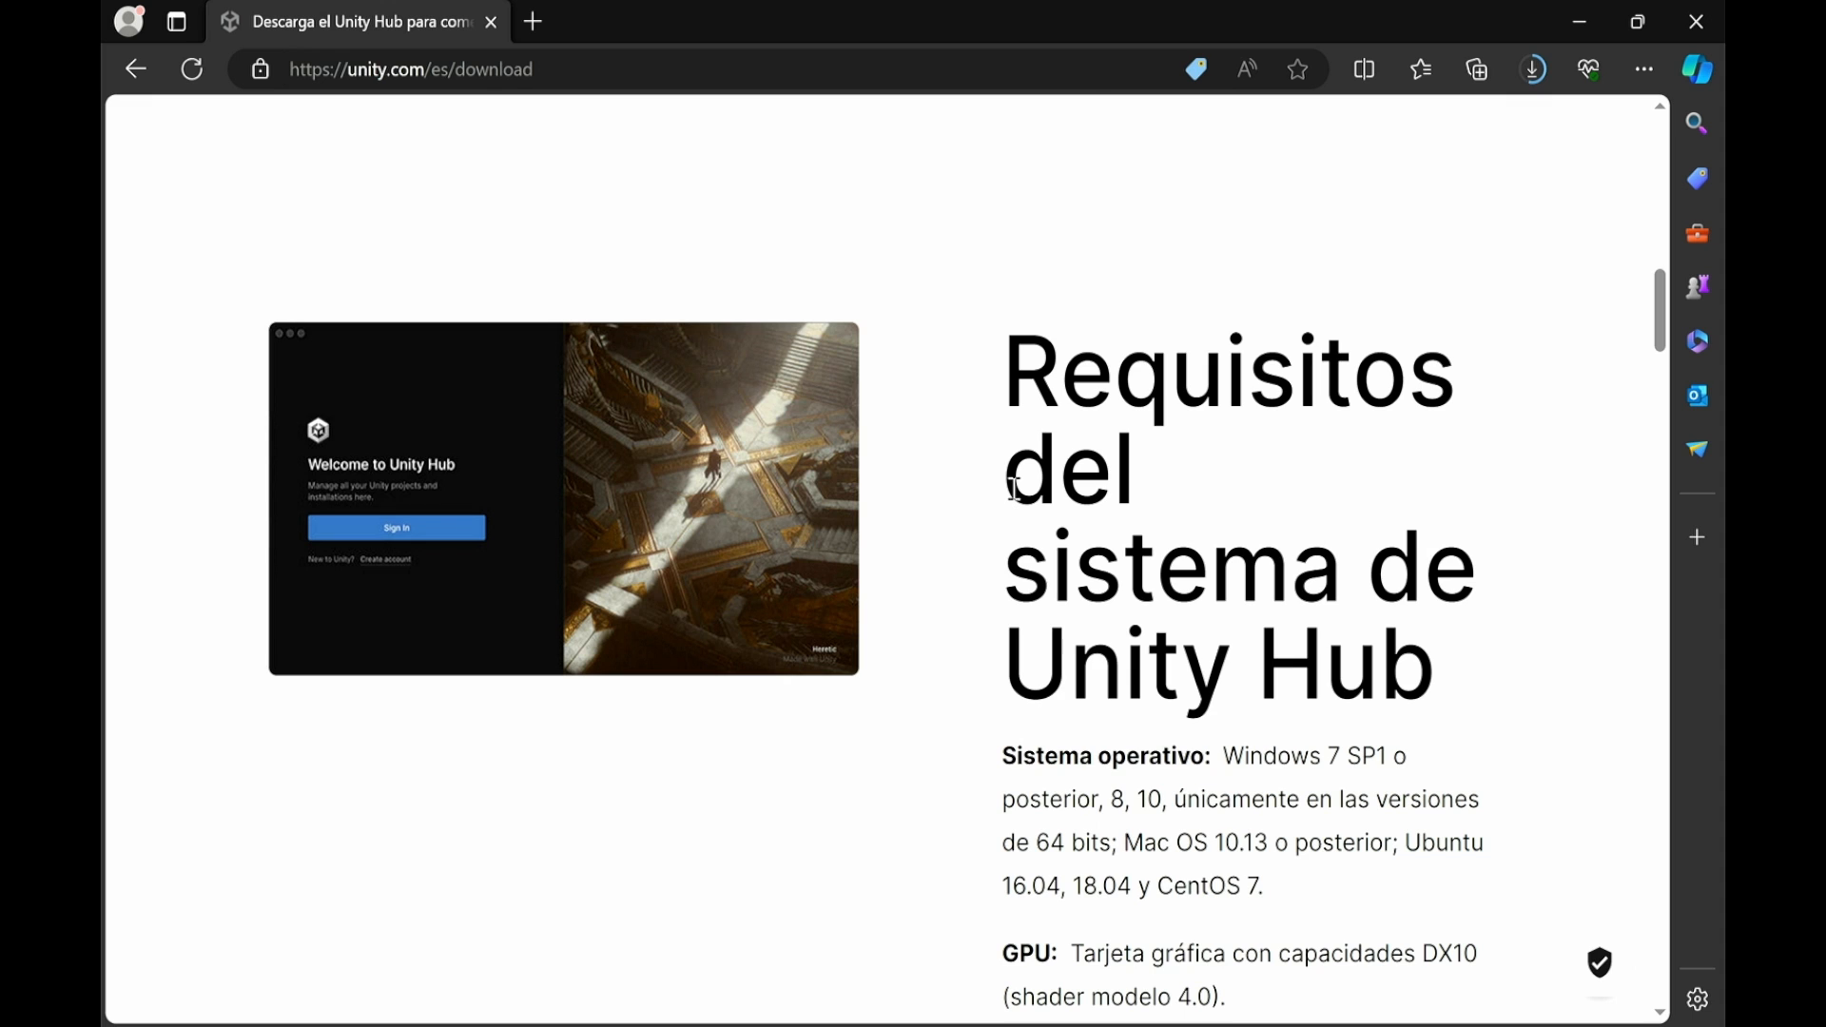
scroll(1014, 490, "down", 3)
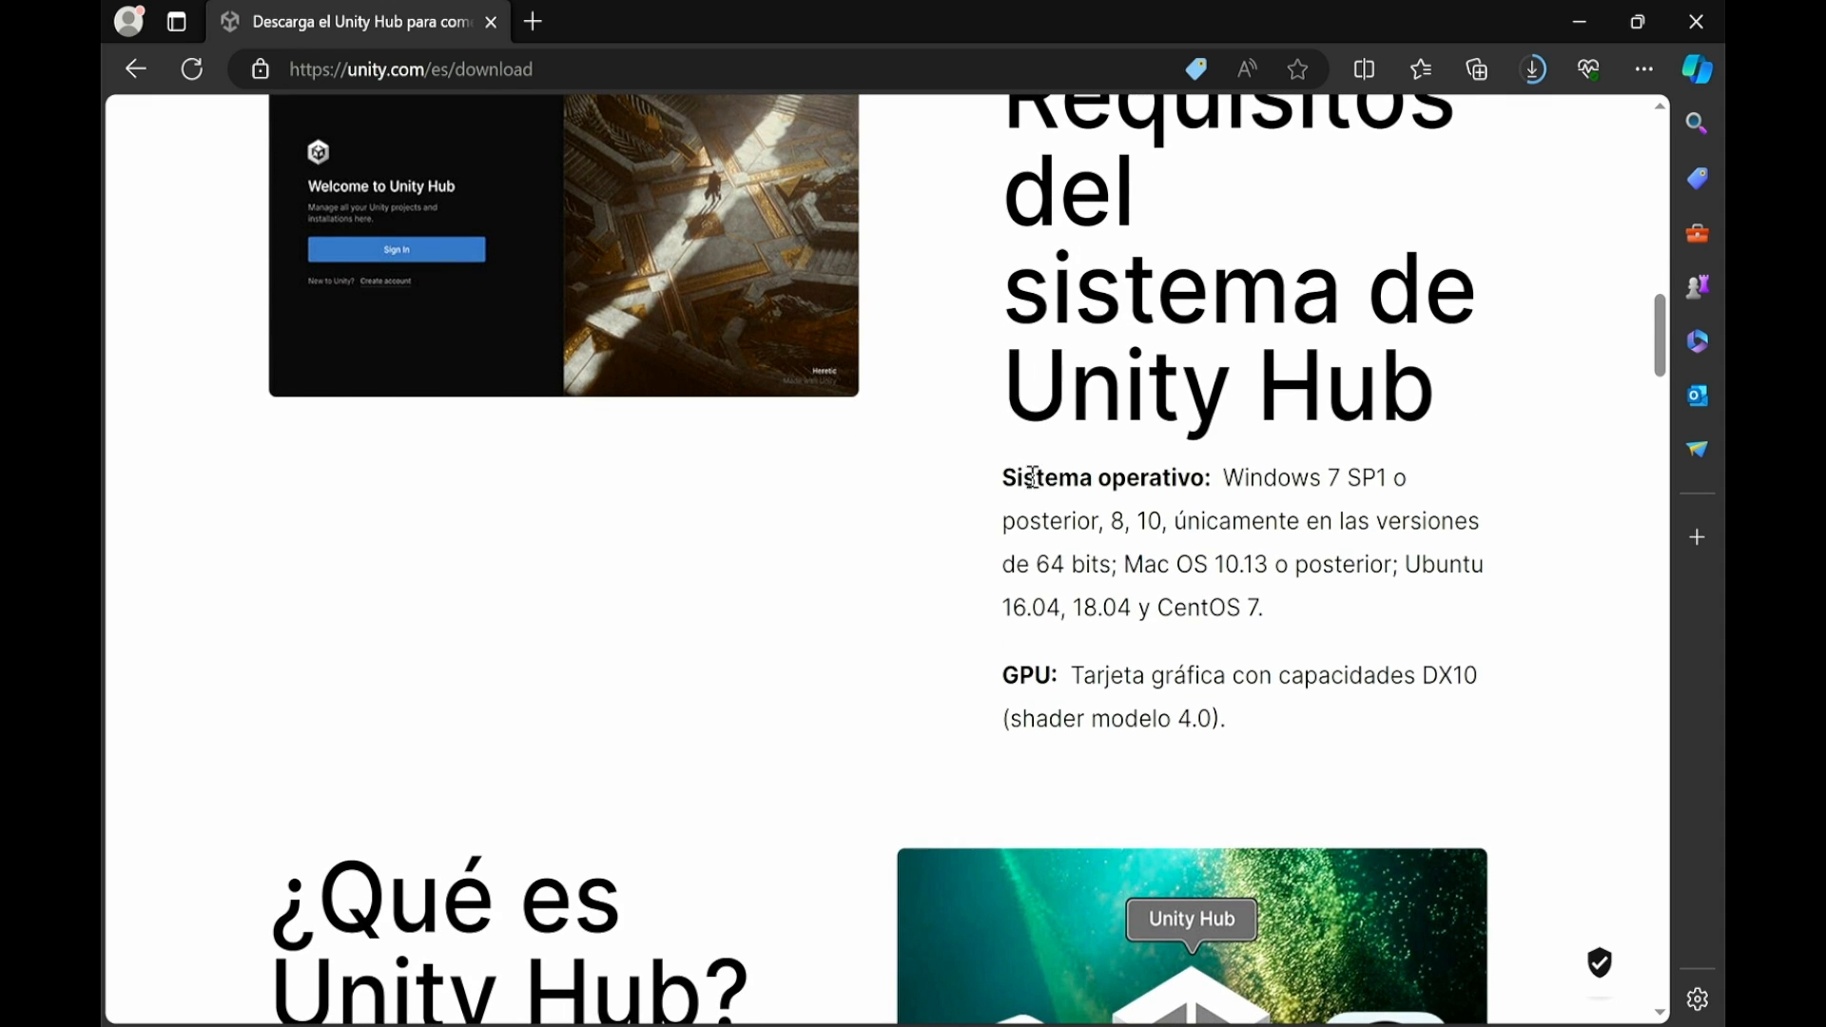
scroll(944, 495, "down", 4)
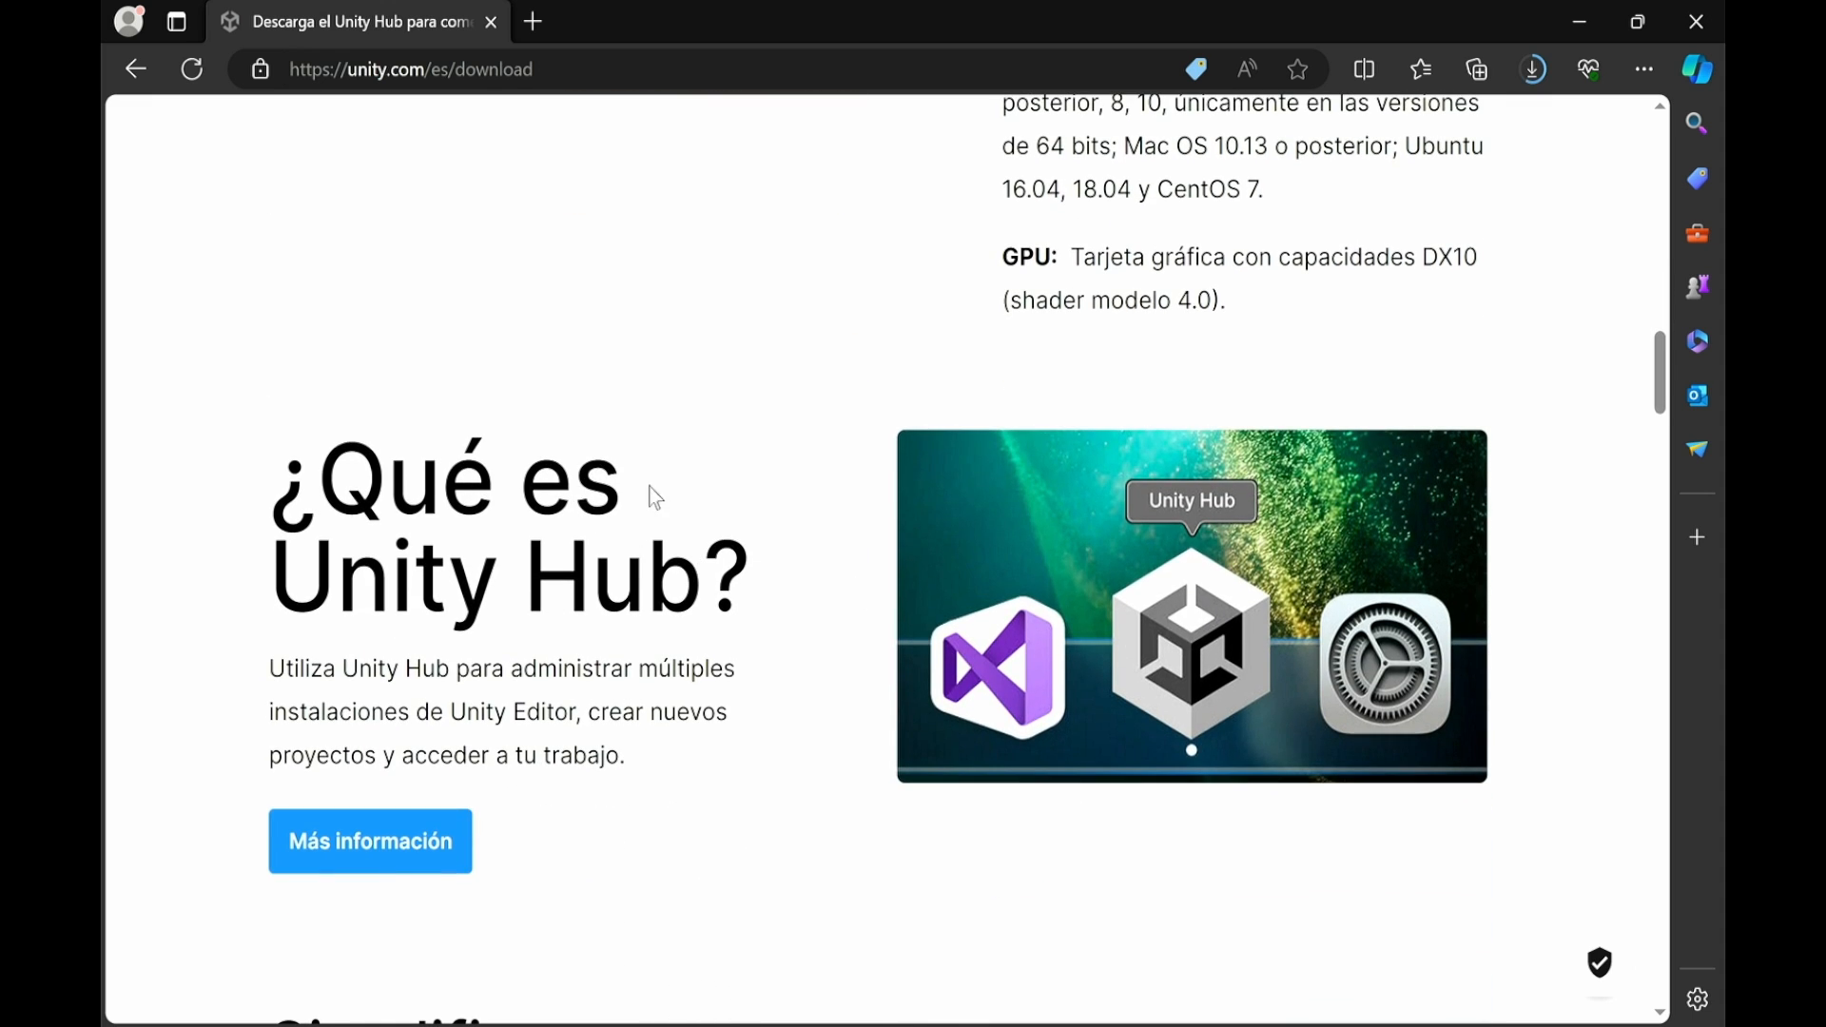
scroll(795, 525, "down", 1)
scroll(795, 525, "down", 5)
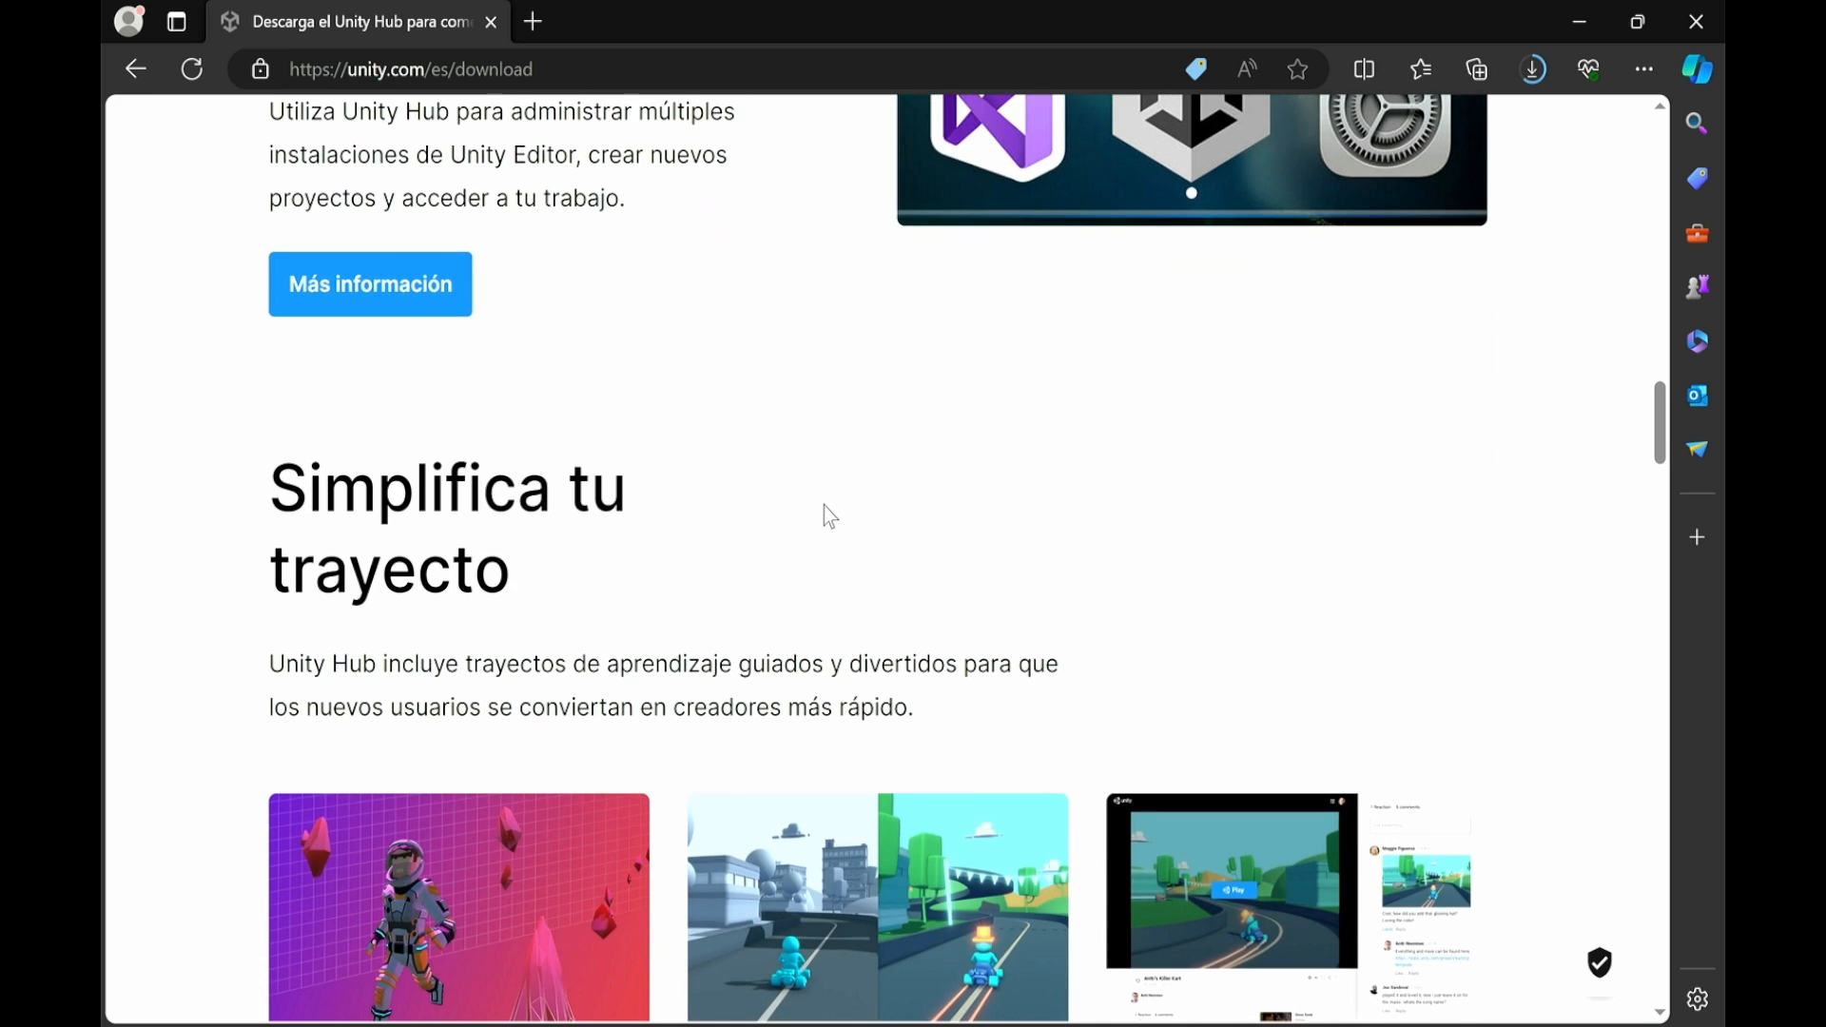
scroll(789, 520, "down", 4)
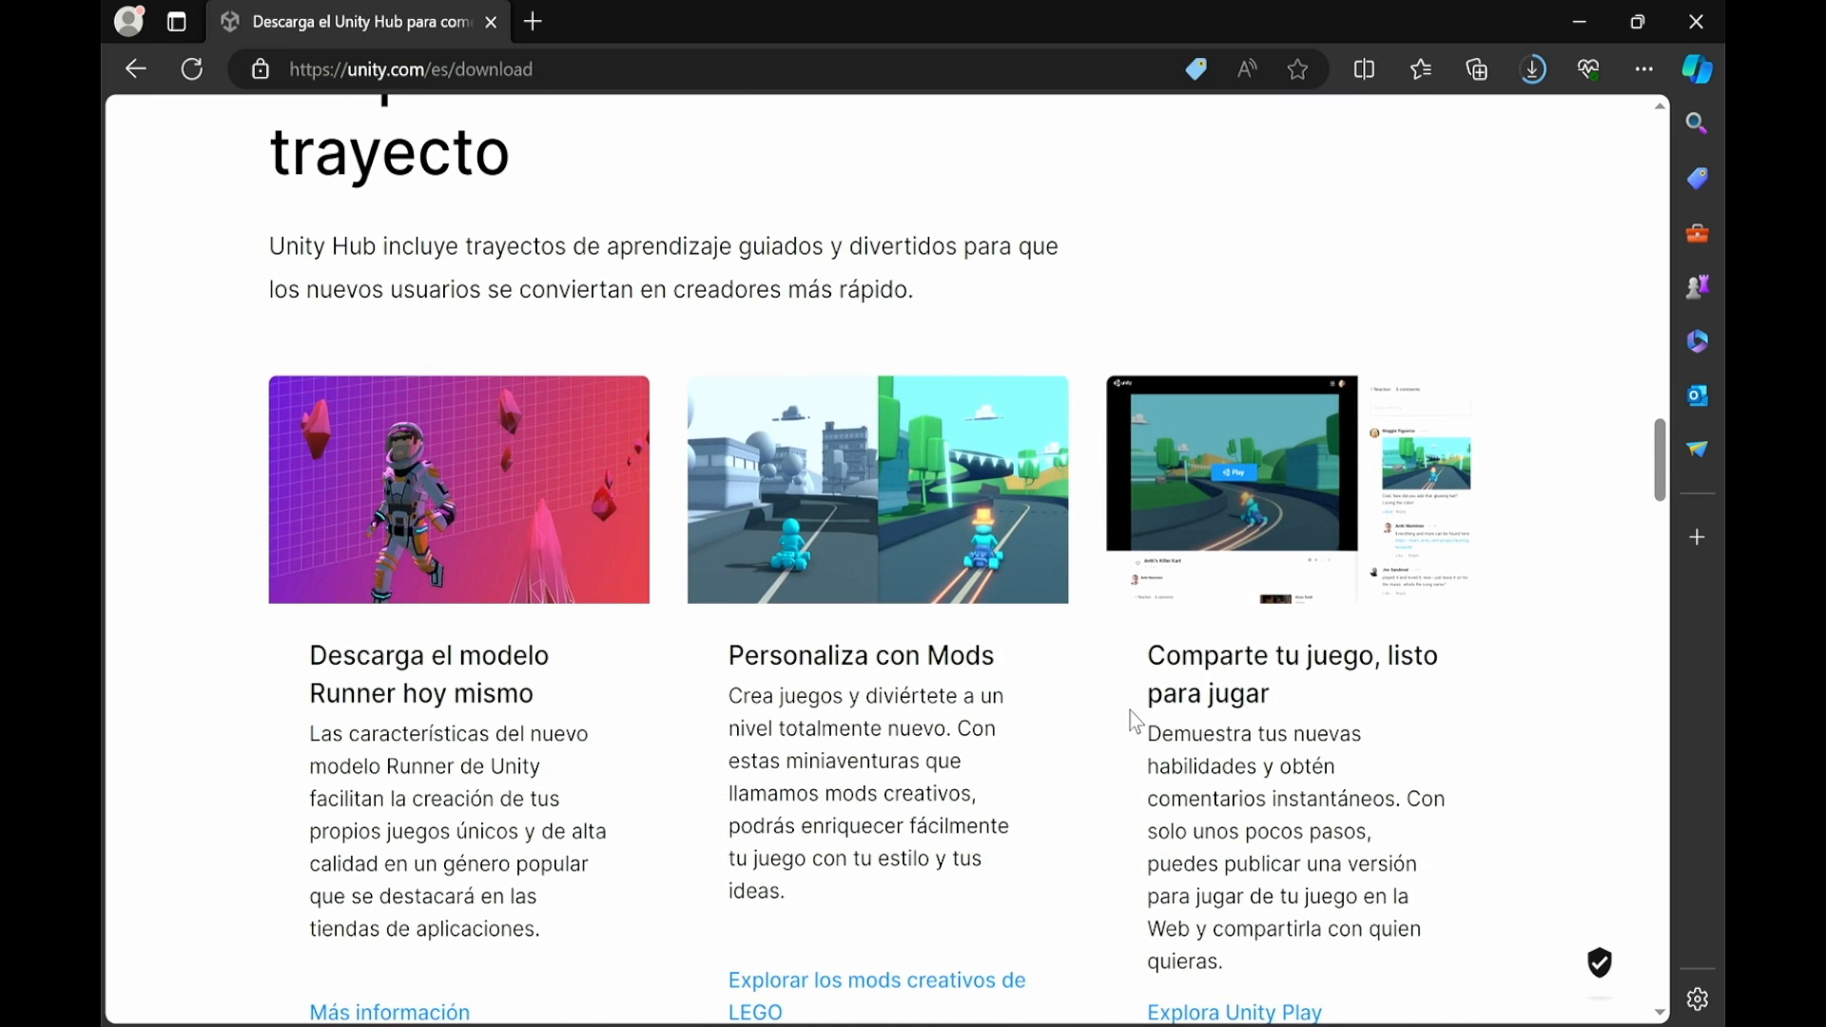
scroll(960, 742, "down", 3)
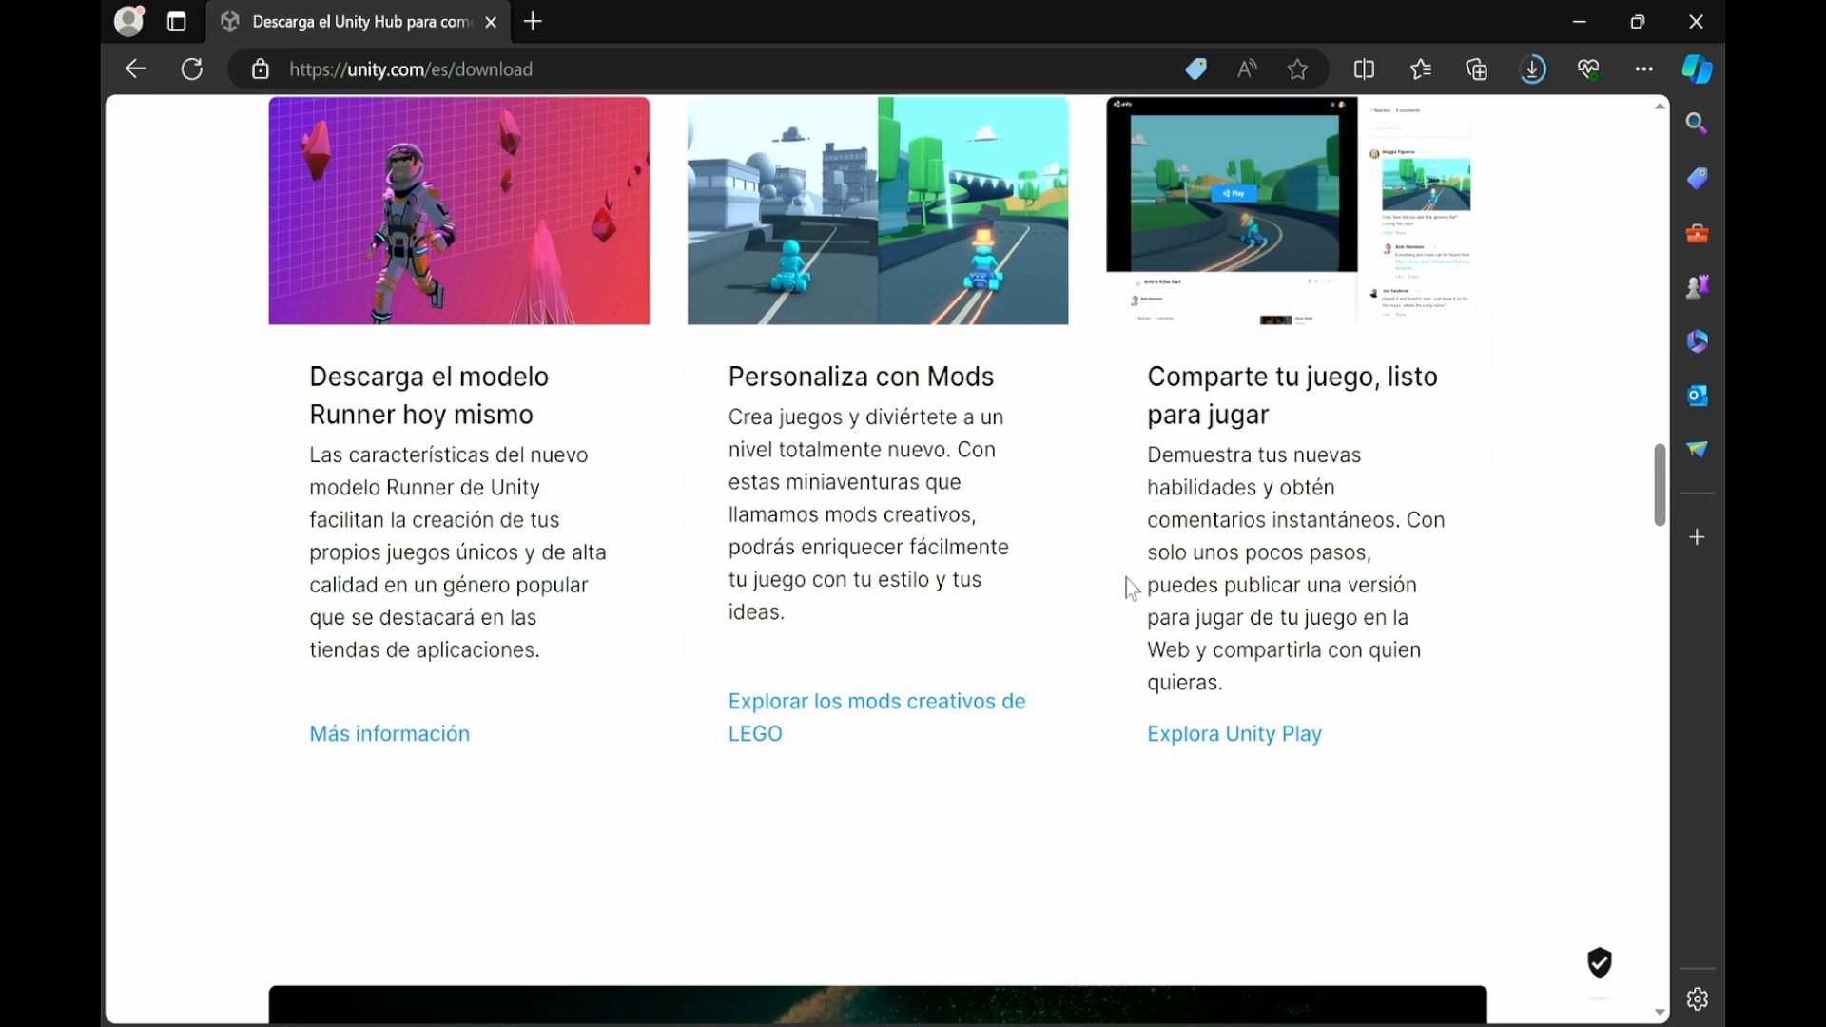
scroll(913, 502, "down", 9)
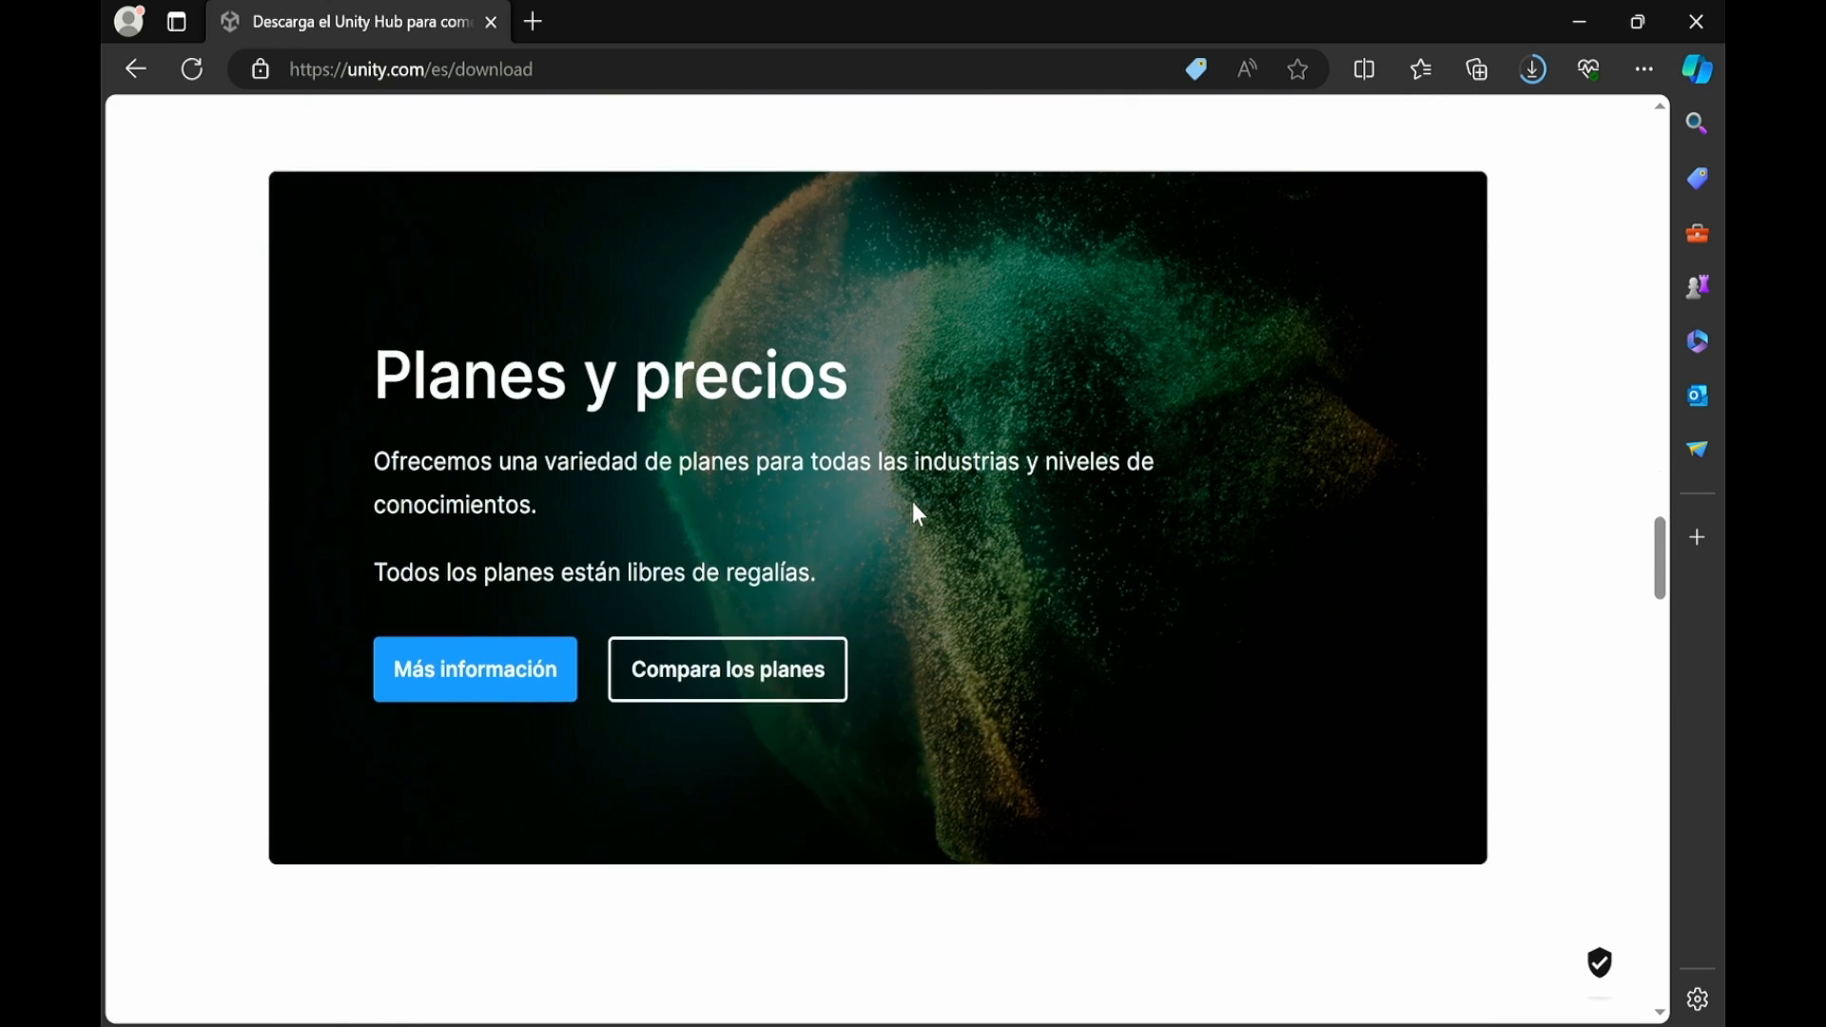
scroll(925, 504, "down", 7)
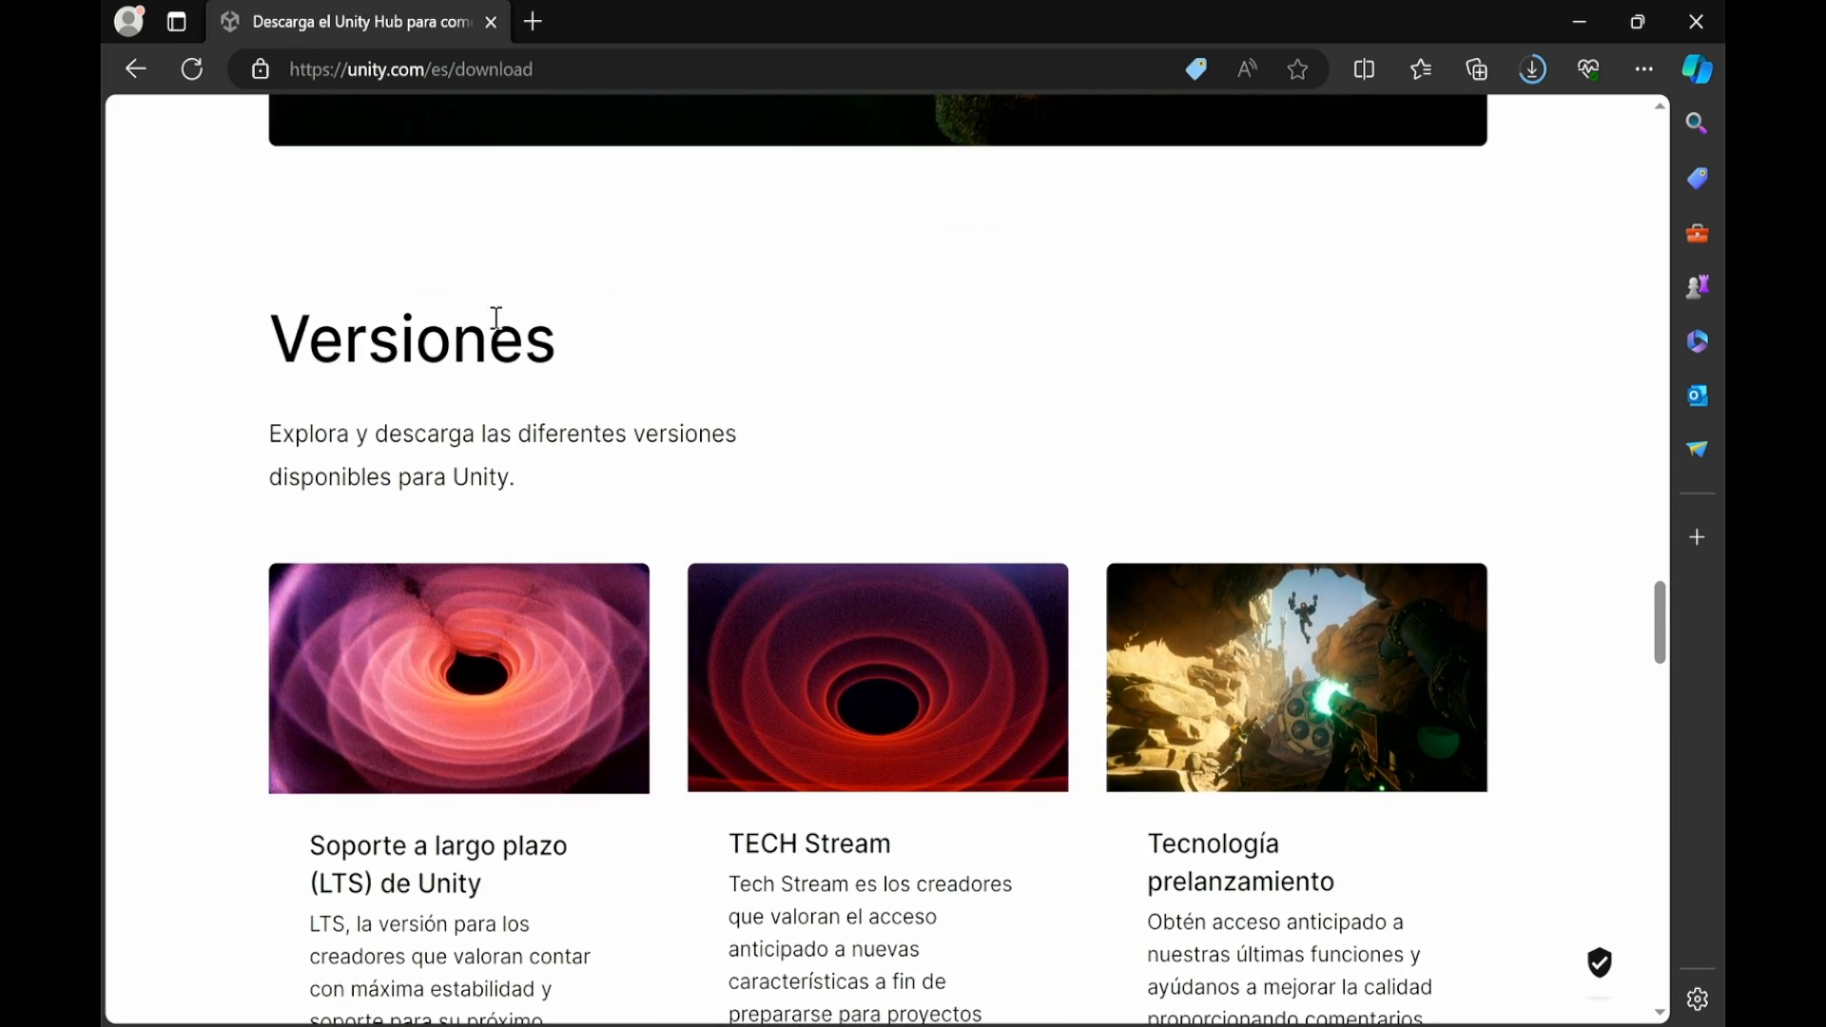
scroll(931, 457, "down", 4)
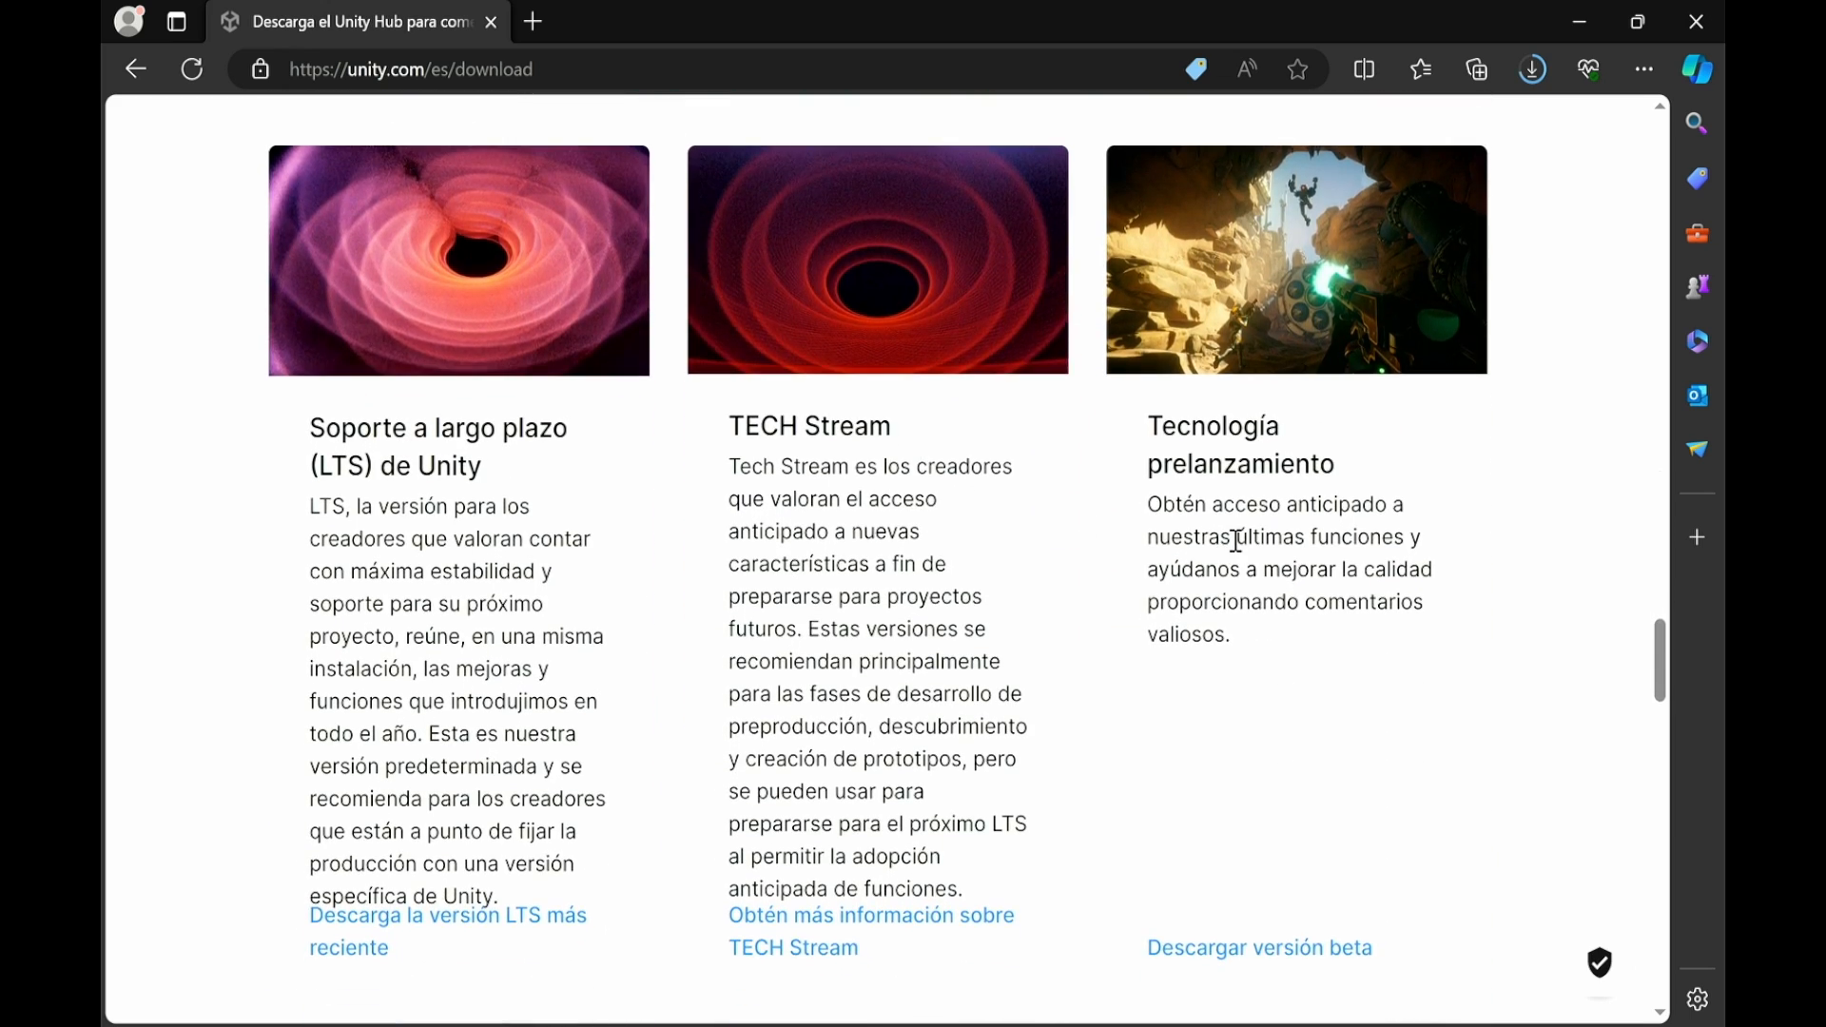
scroll(1226, 546, "down", 10)
scroll(961, 540, "down", 20)
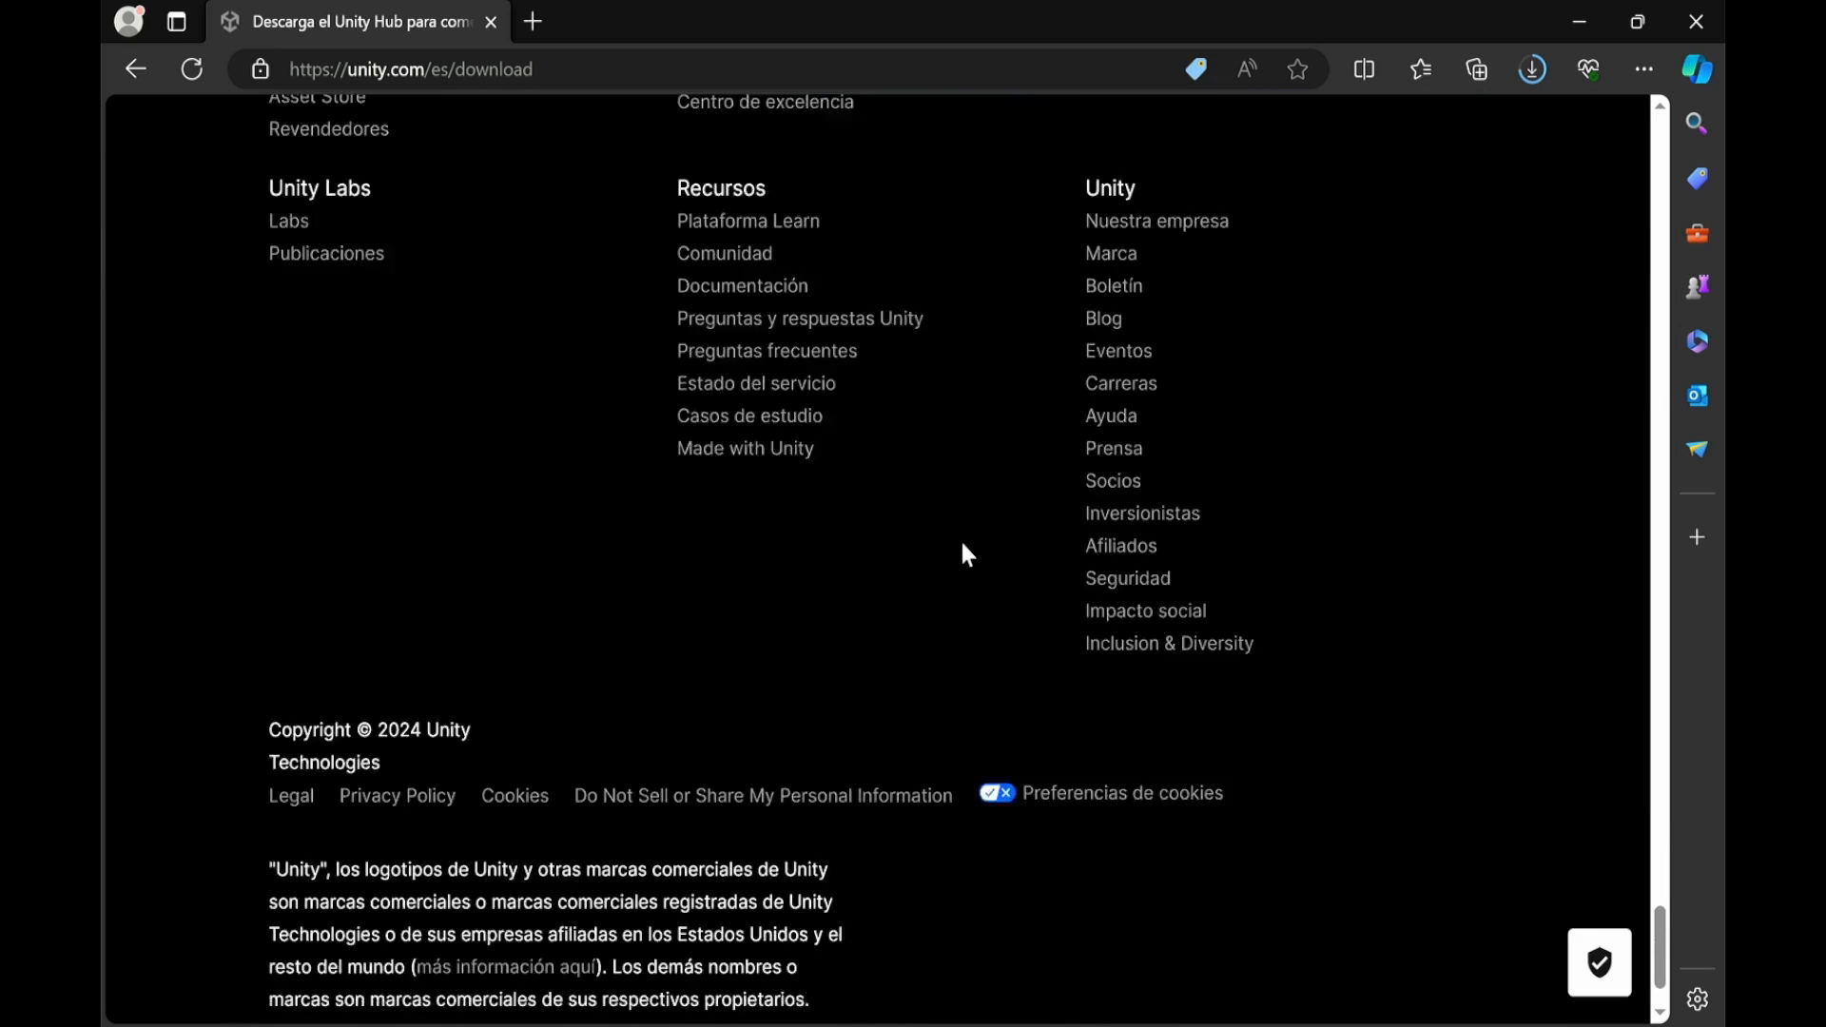
scroll(984, 631, "up", 20)
scroll(984, 631, "up", 20)
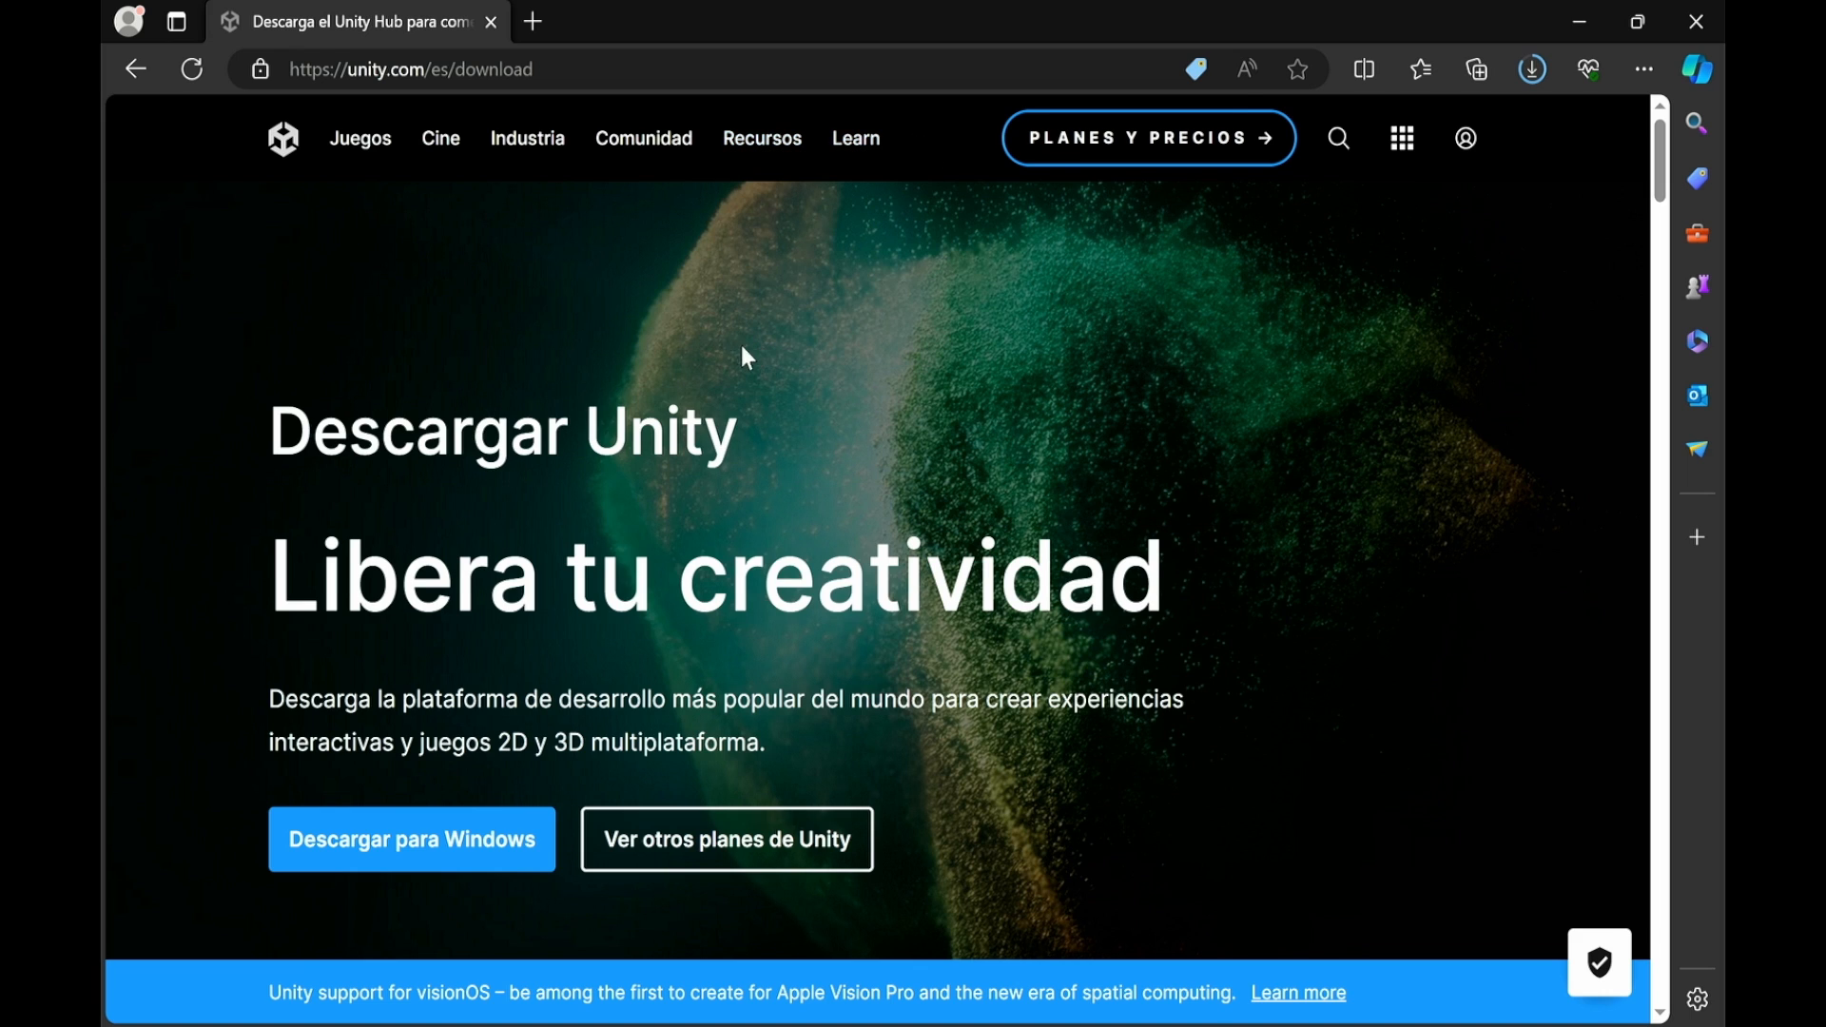
Run UnityHubSetup (2).exe from Edge's downloads list once it has finished downloading
left_click(1531, 82)
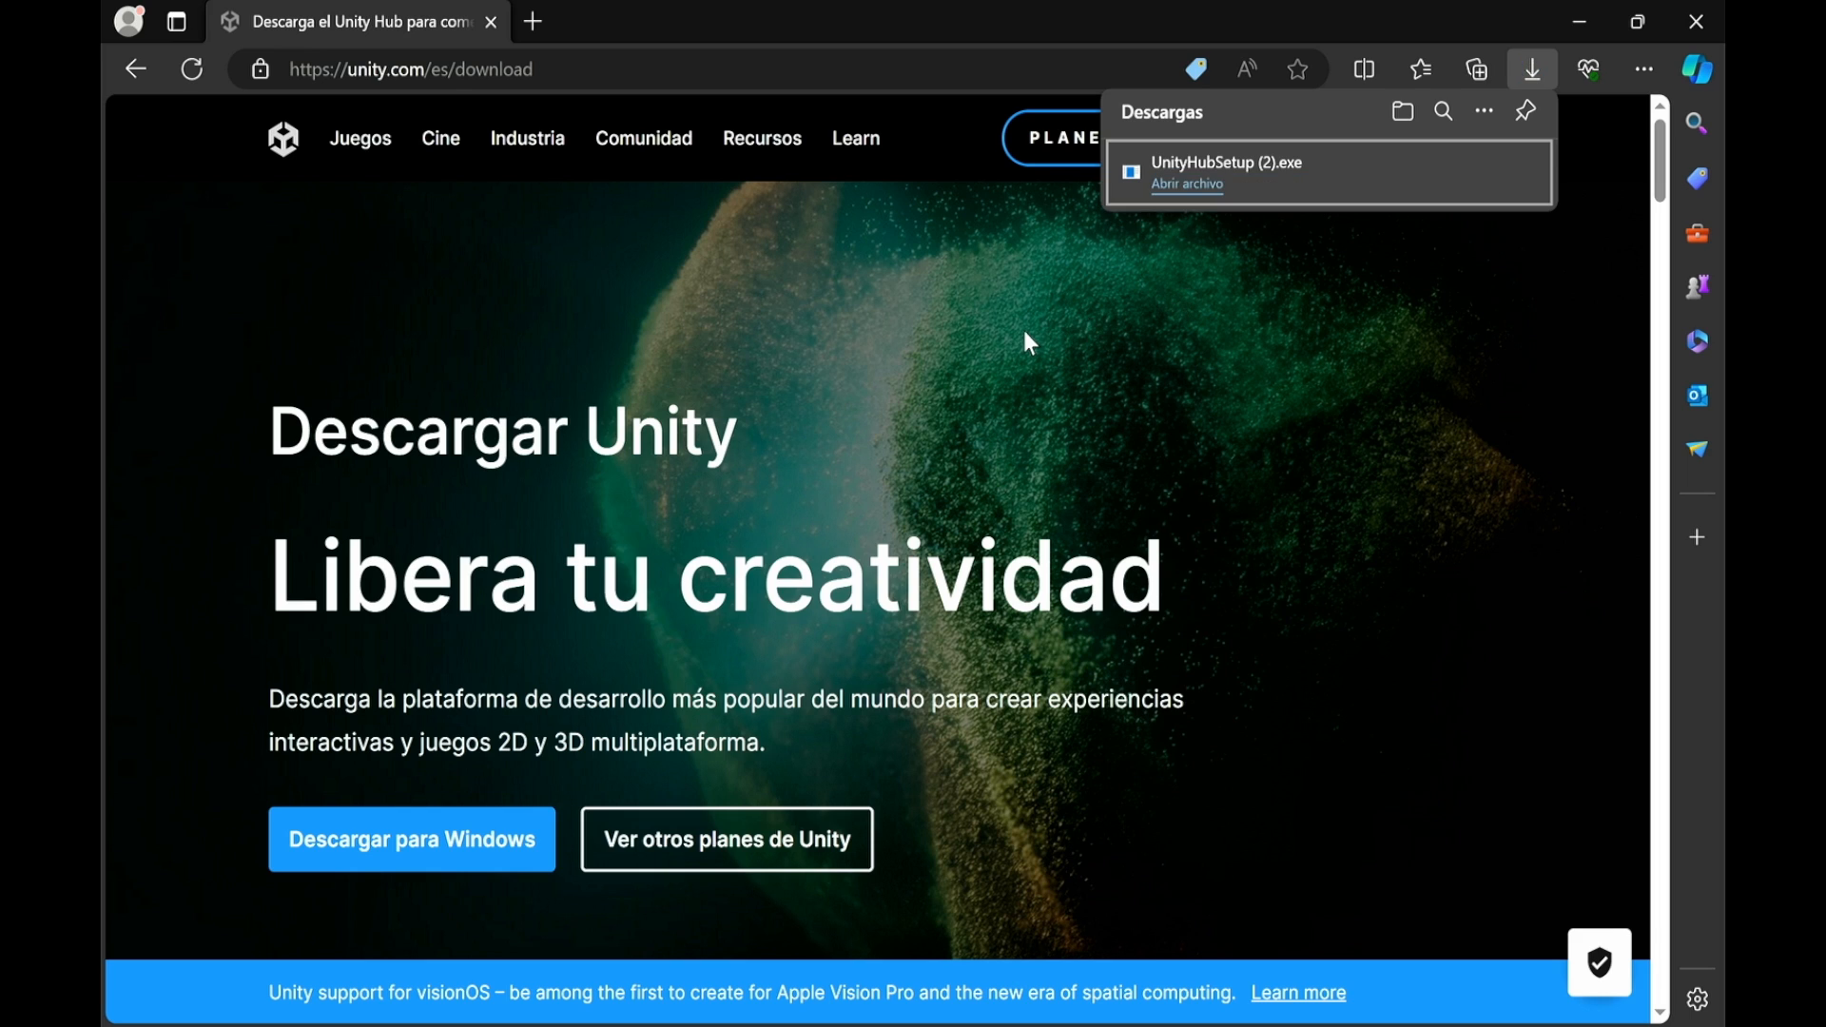
left_click(1179, 190)
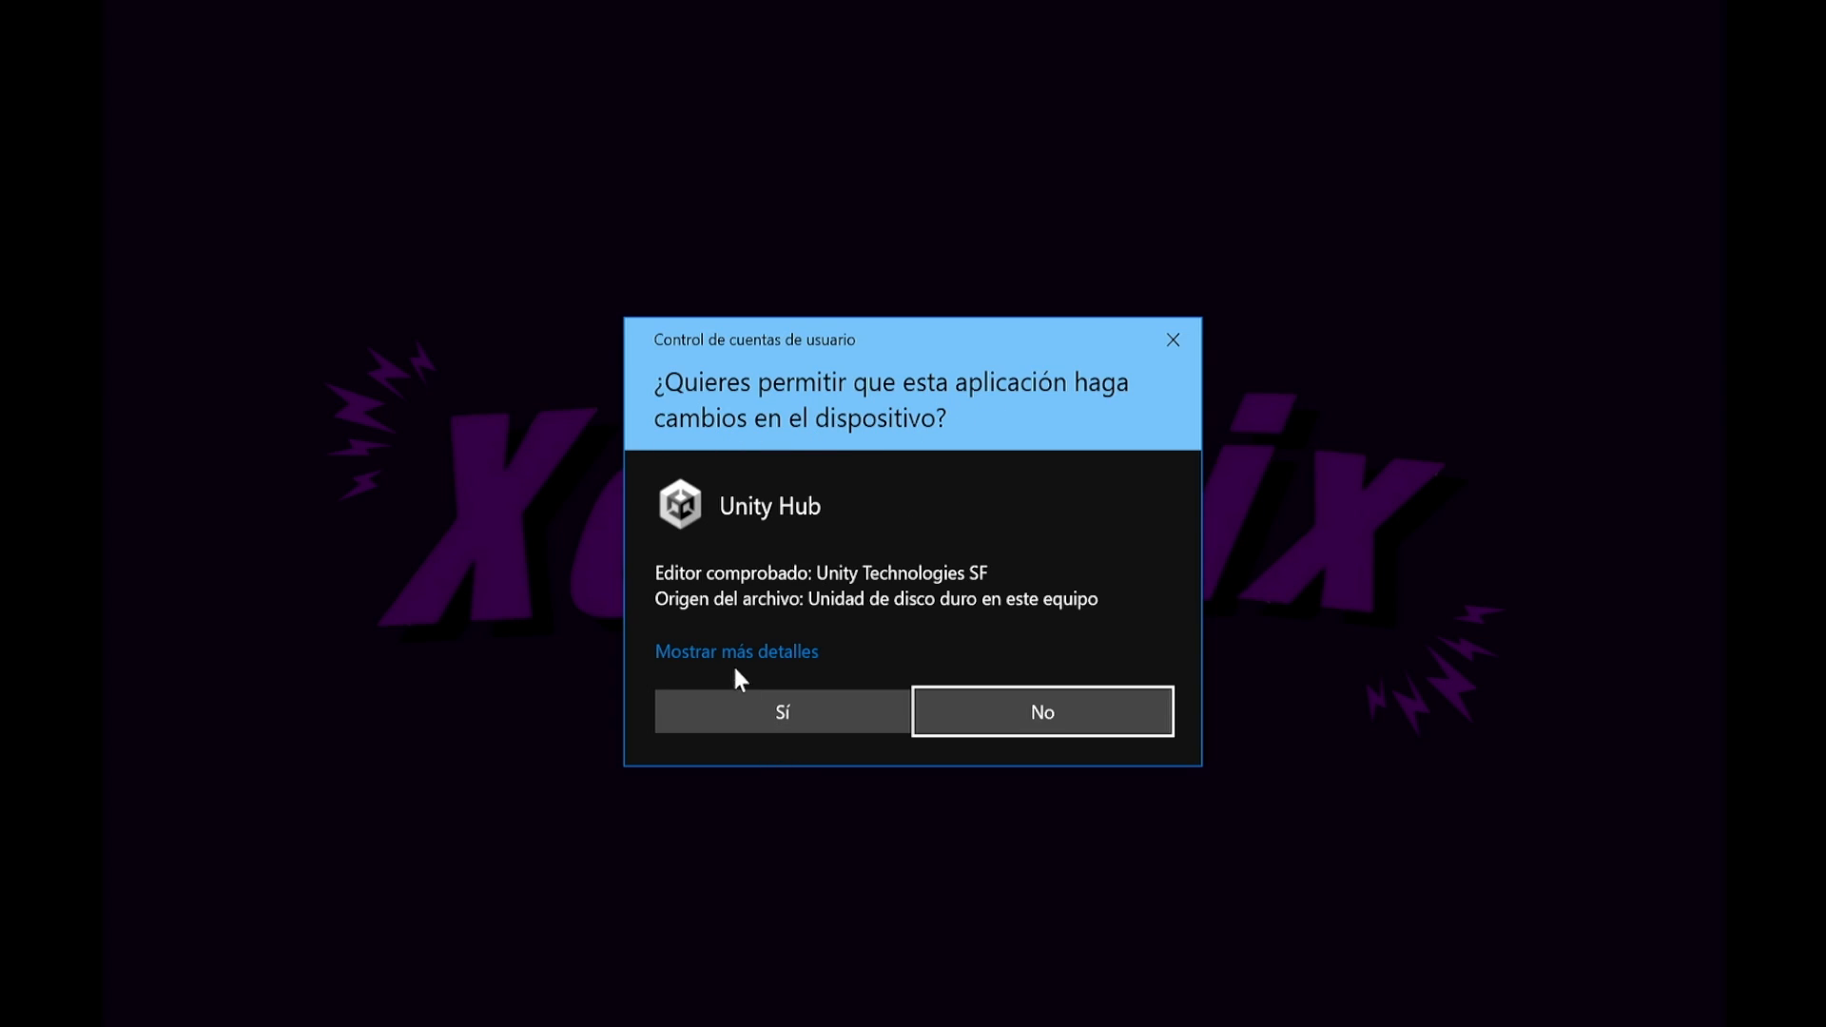
Approve the UAC prompt, accept the license, and install into C:\Program Files\Unity Hub
left_click(791, 711)
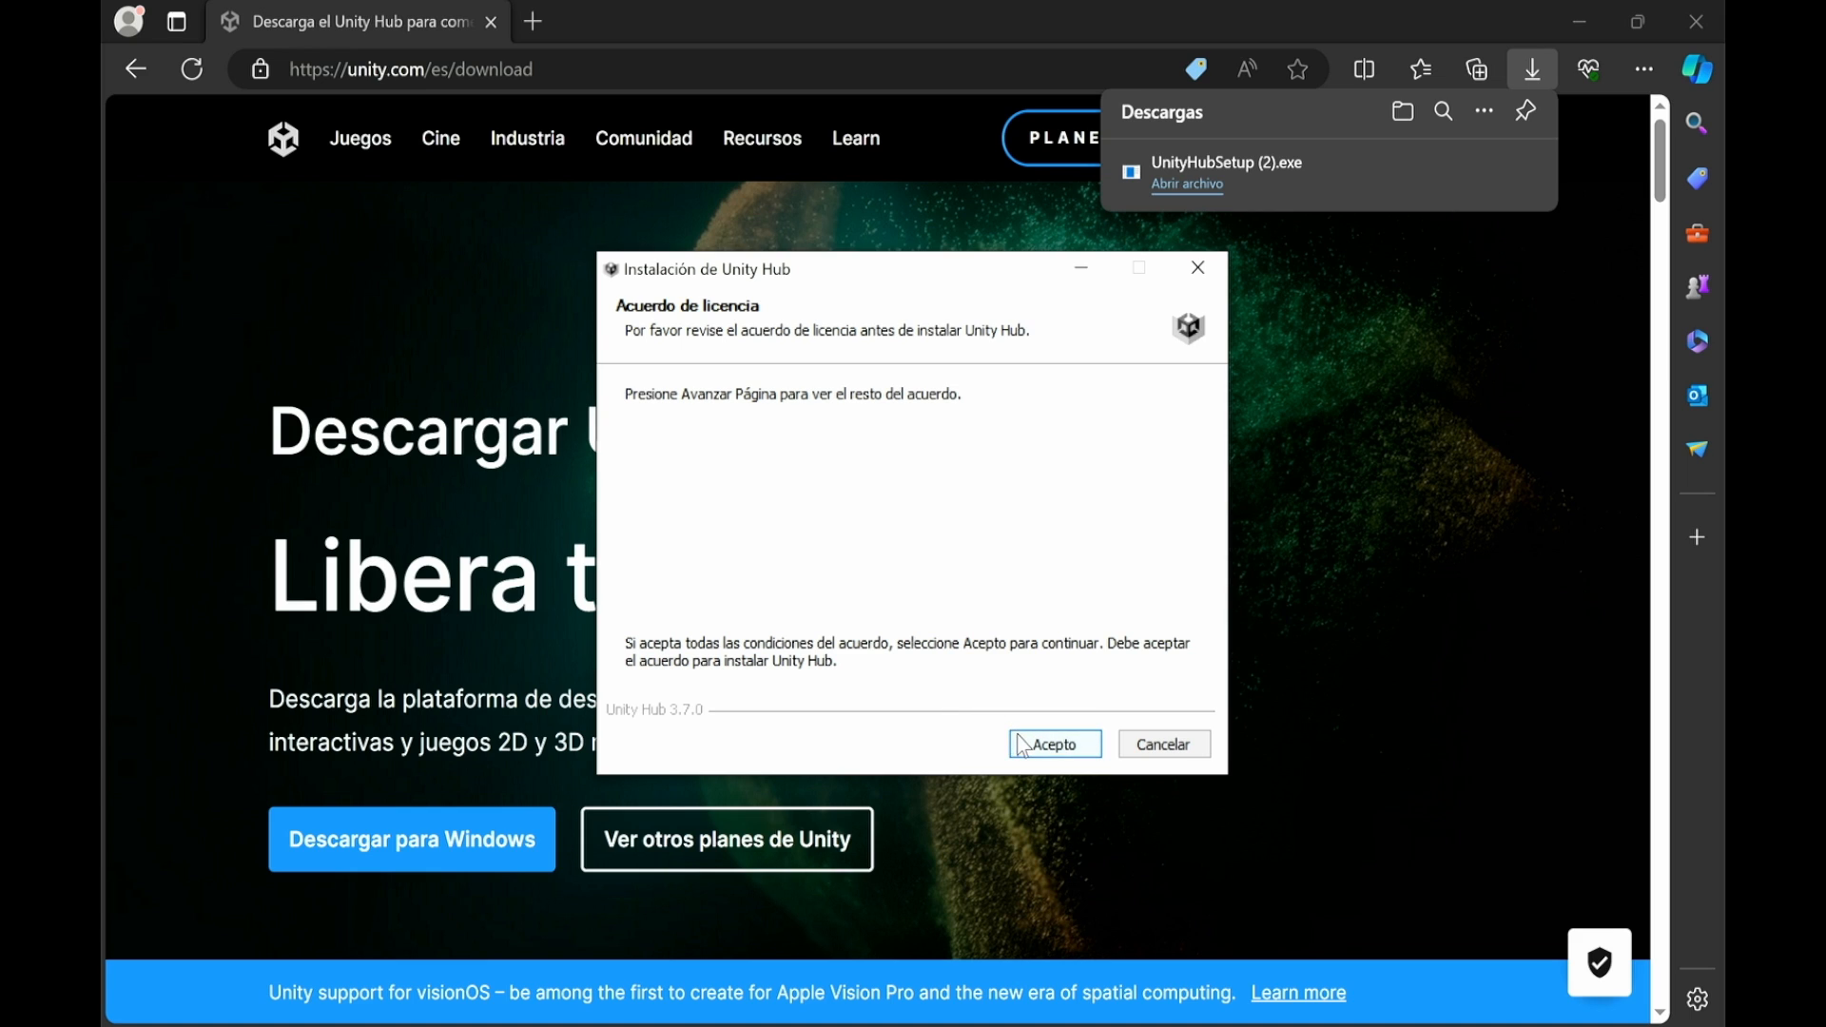
left_click(1068, 752)
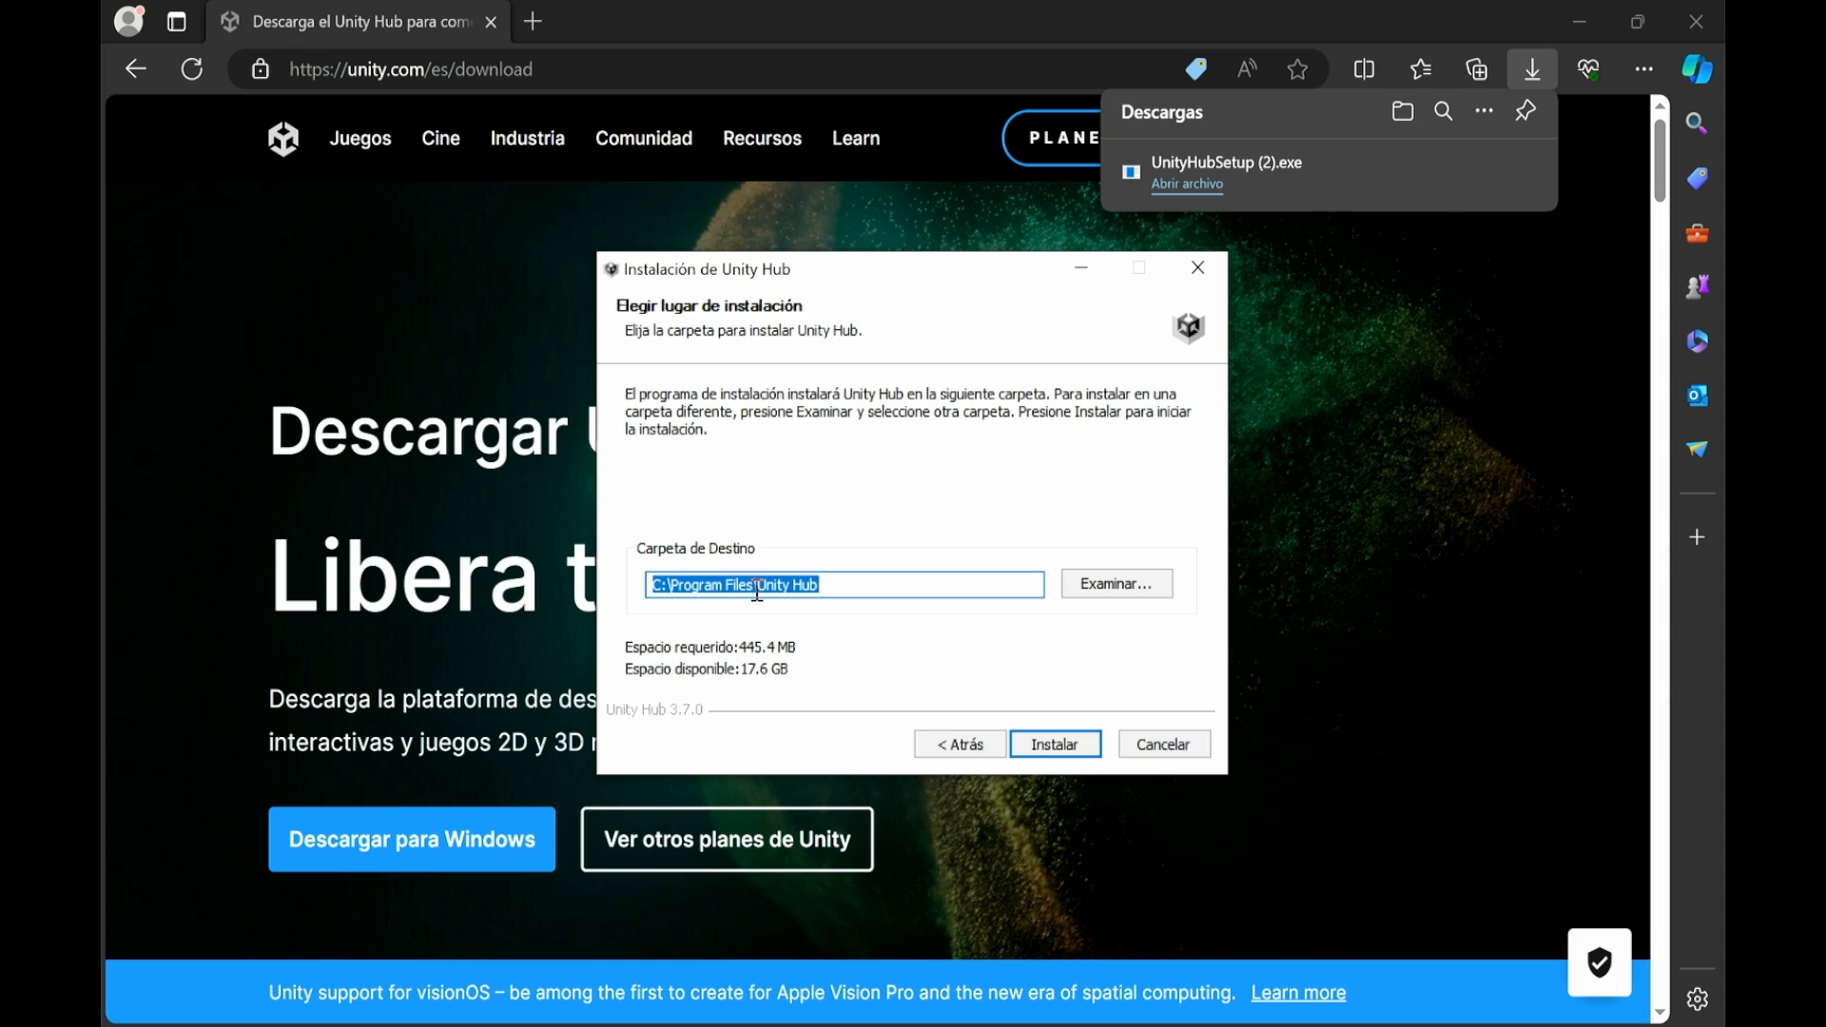
left_click(1079, 747)
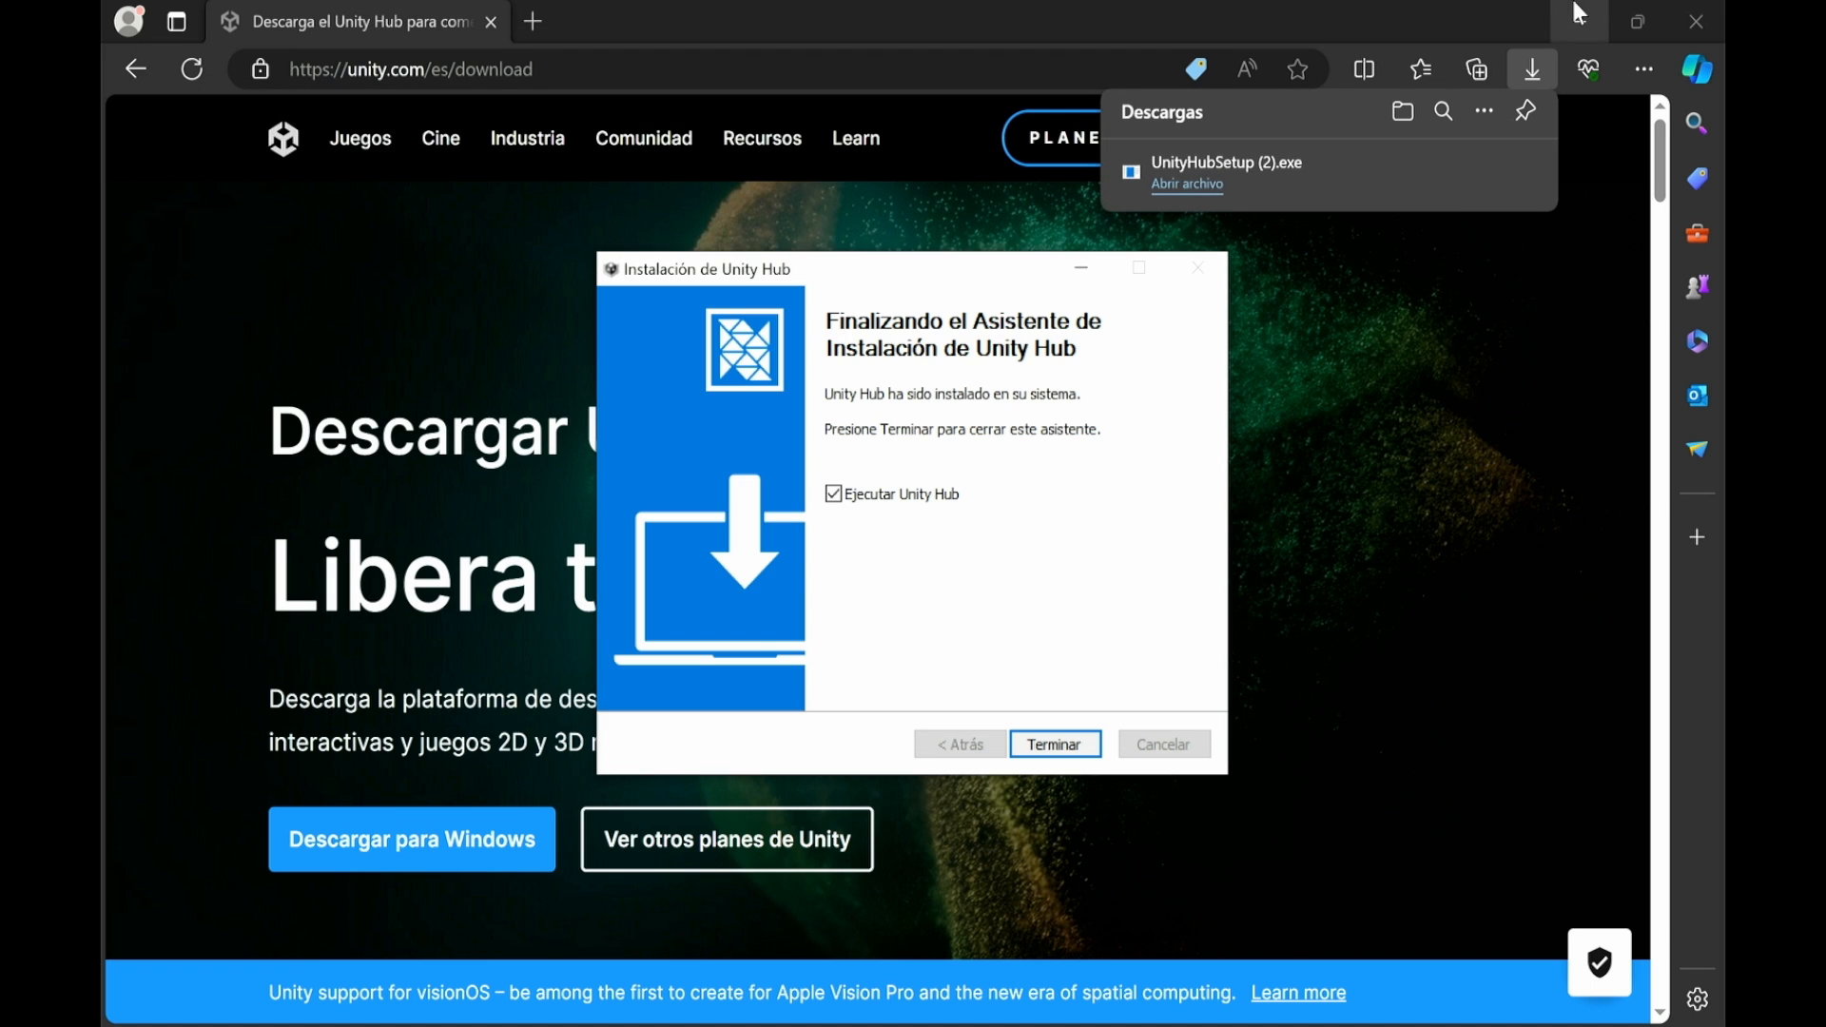
Finish the Unity Hub 3.7.0 installer with 'Ejecutar Unity Hub' left checked
left_click(1579, 14)
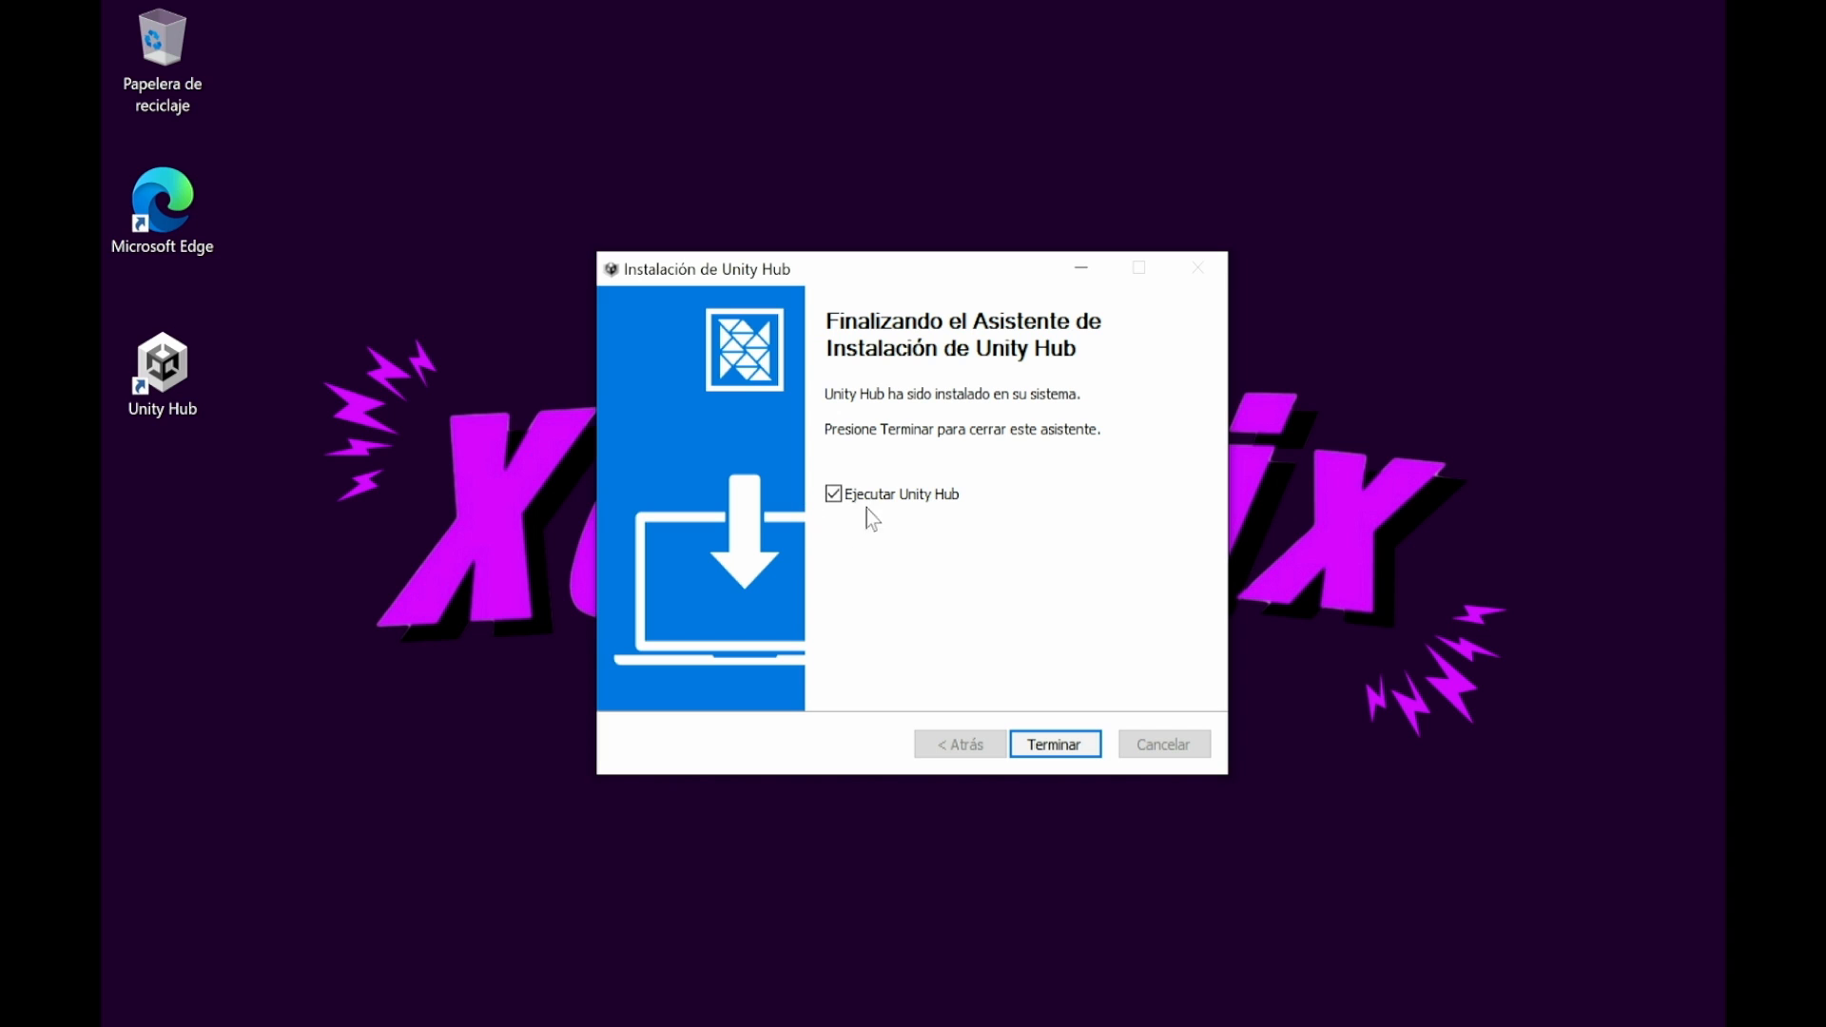
left_click(1054, 744)
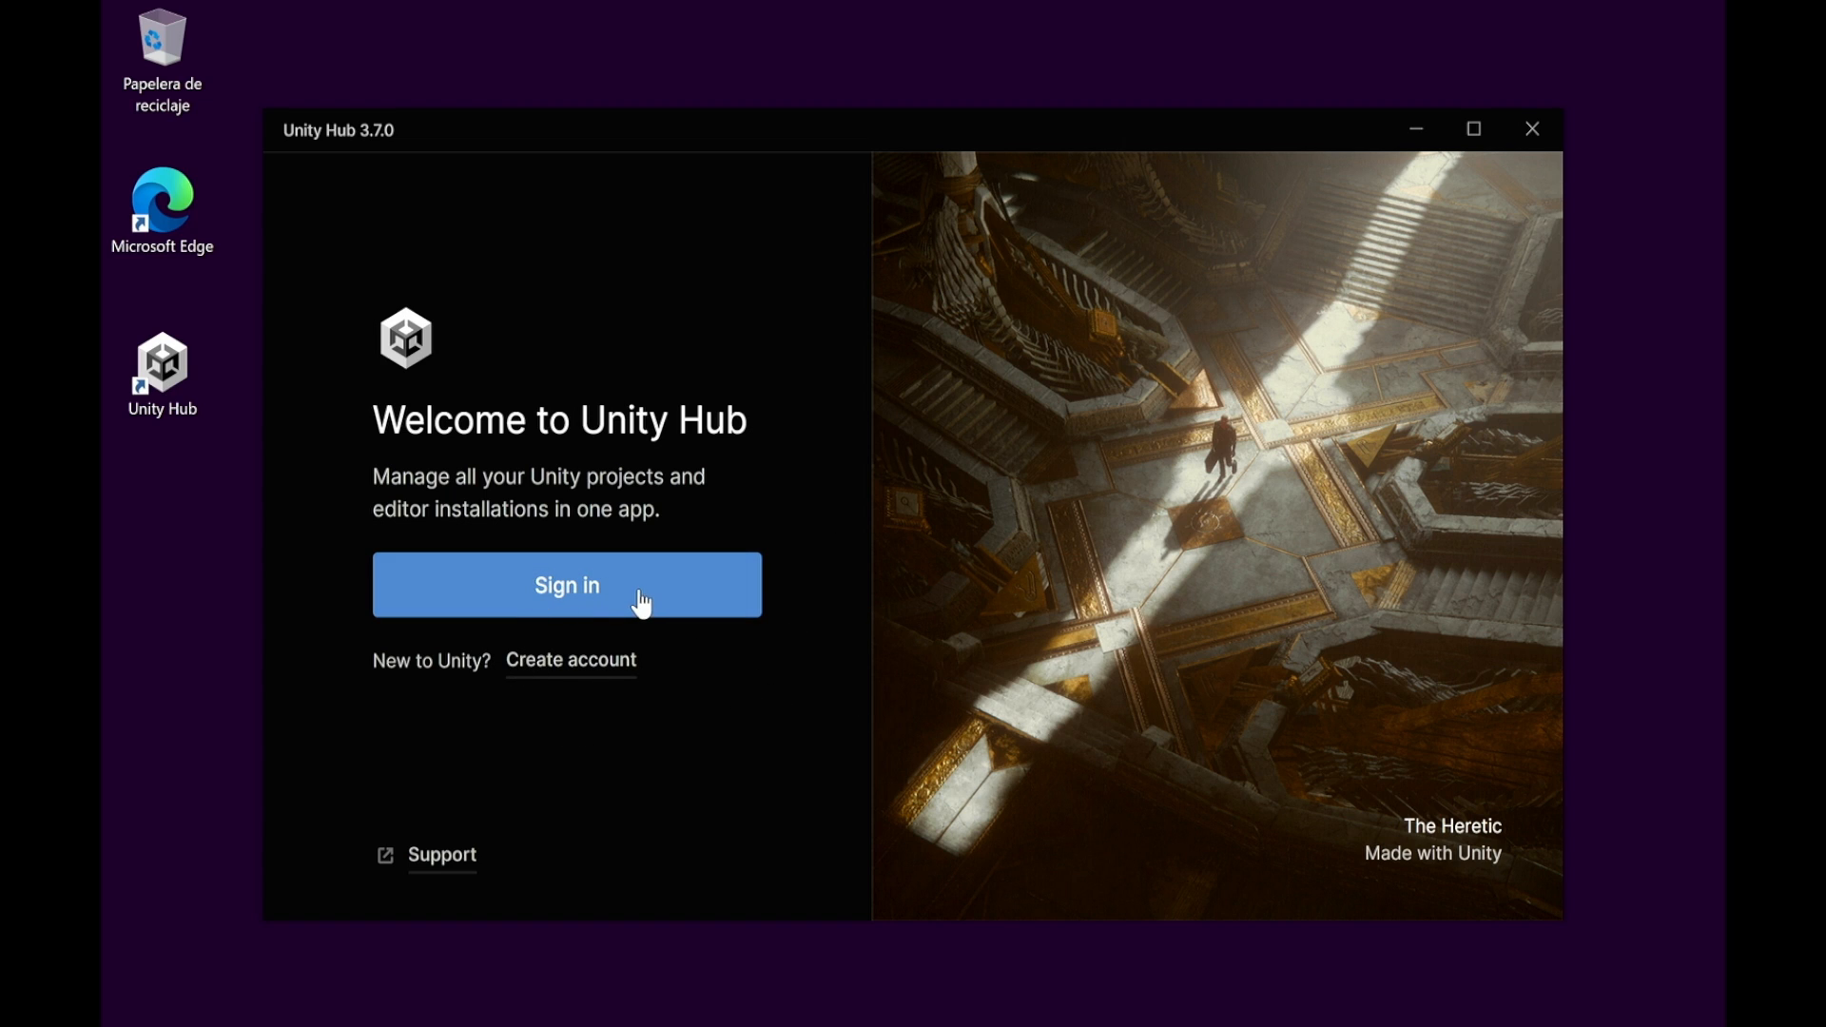
Enter the Unity ID account e-mail and password on the sign-in page
left_click(568, 588)
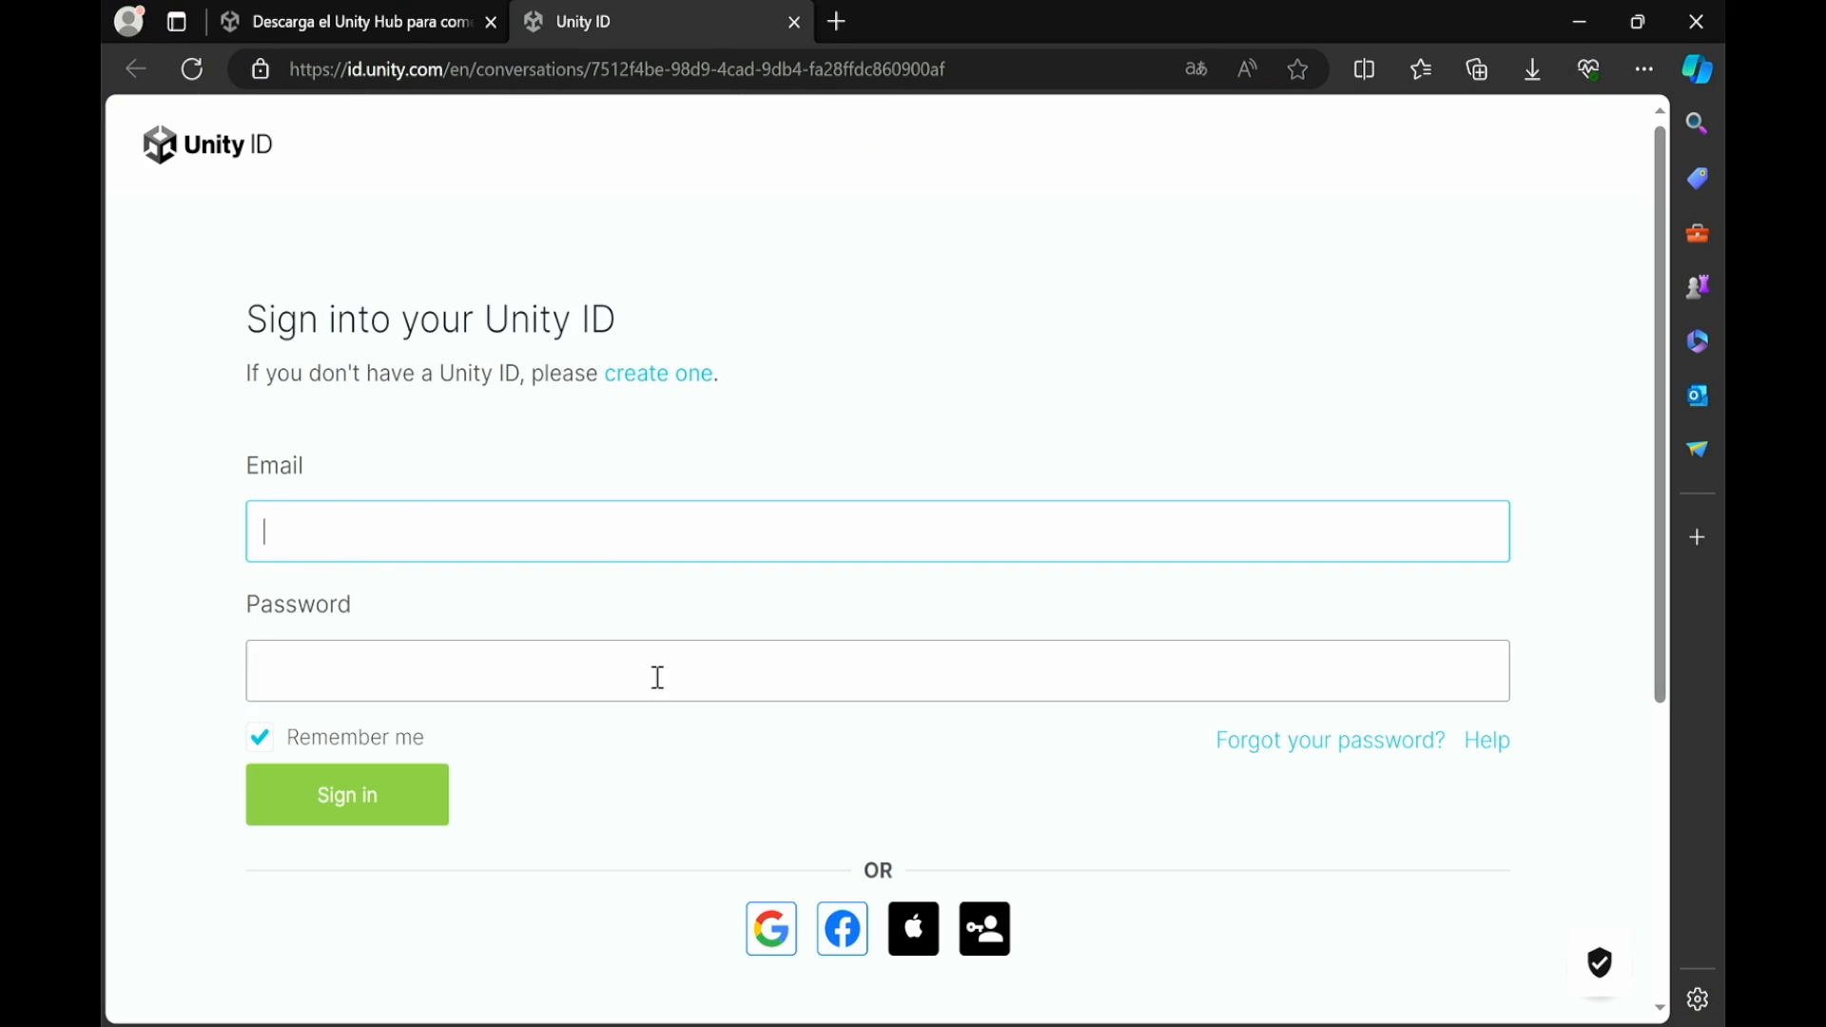
left_click(531, 544)
type("[masked email]")
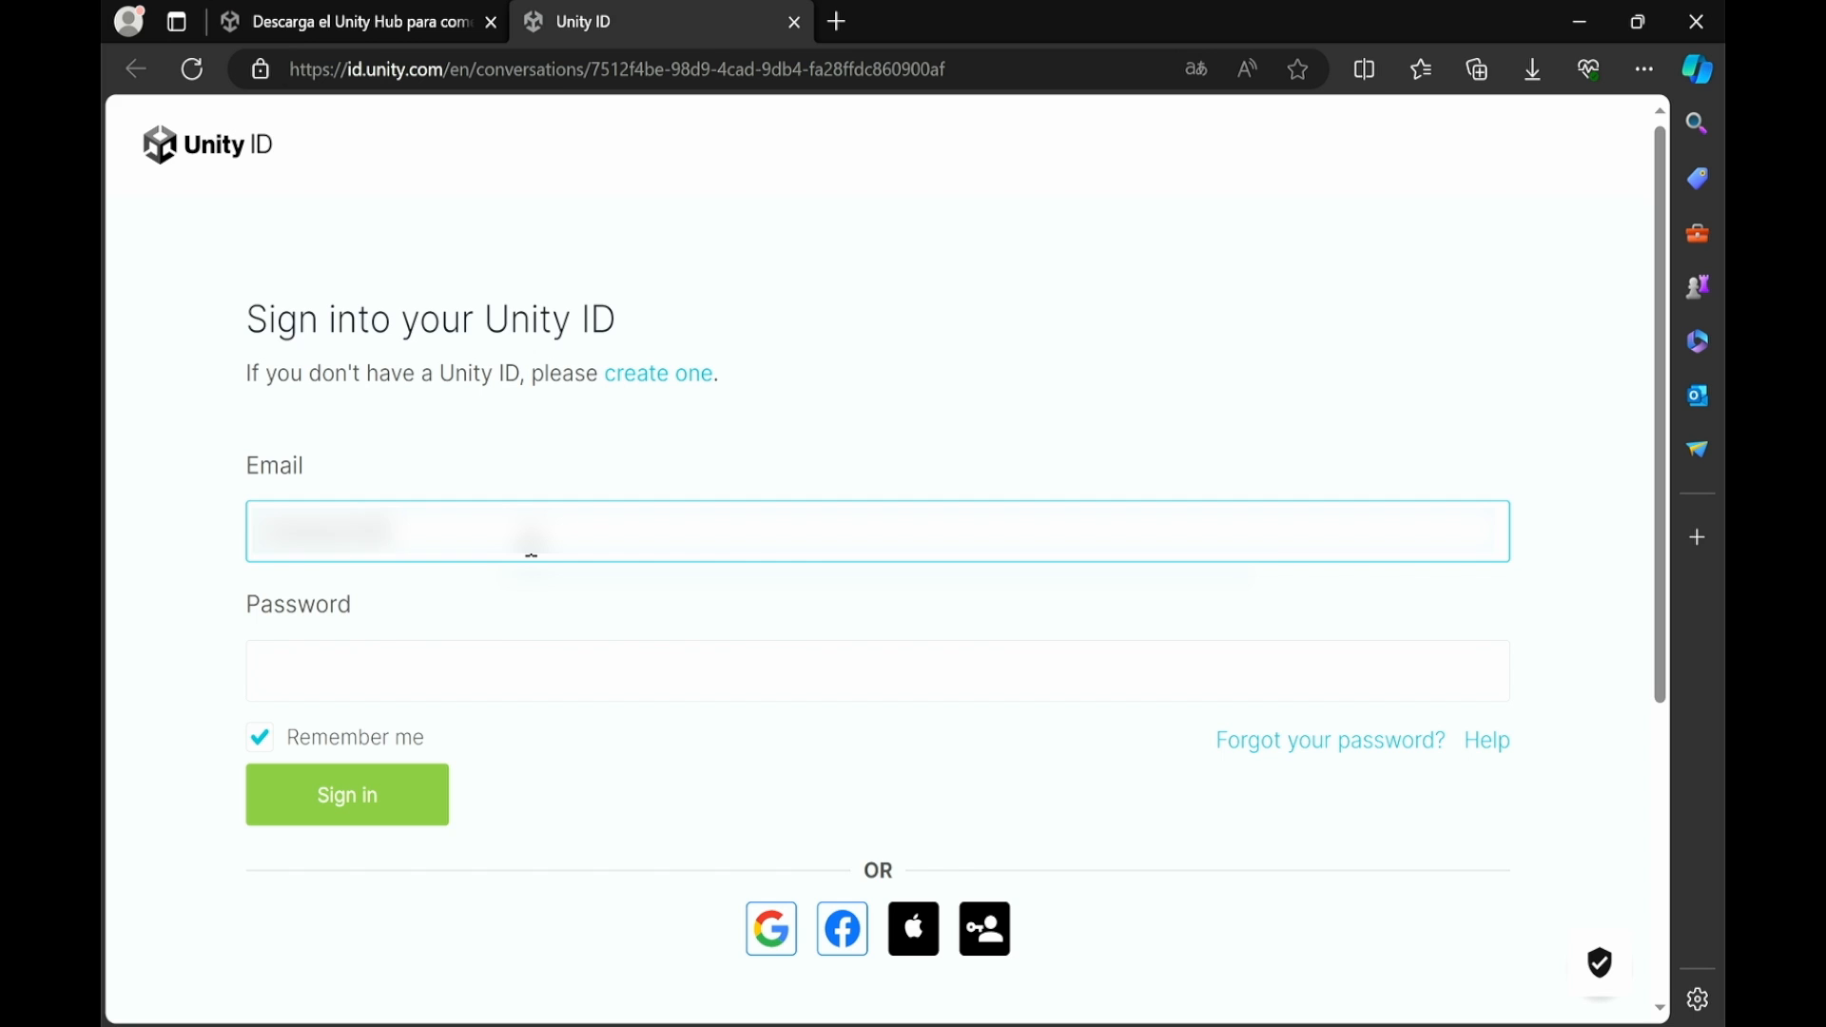
type("[masked]")
left_click(519, 649)
type("[masked]")
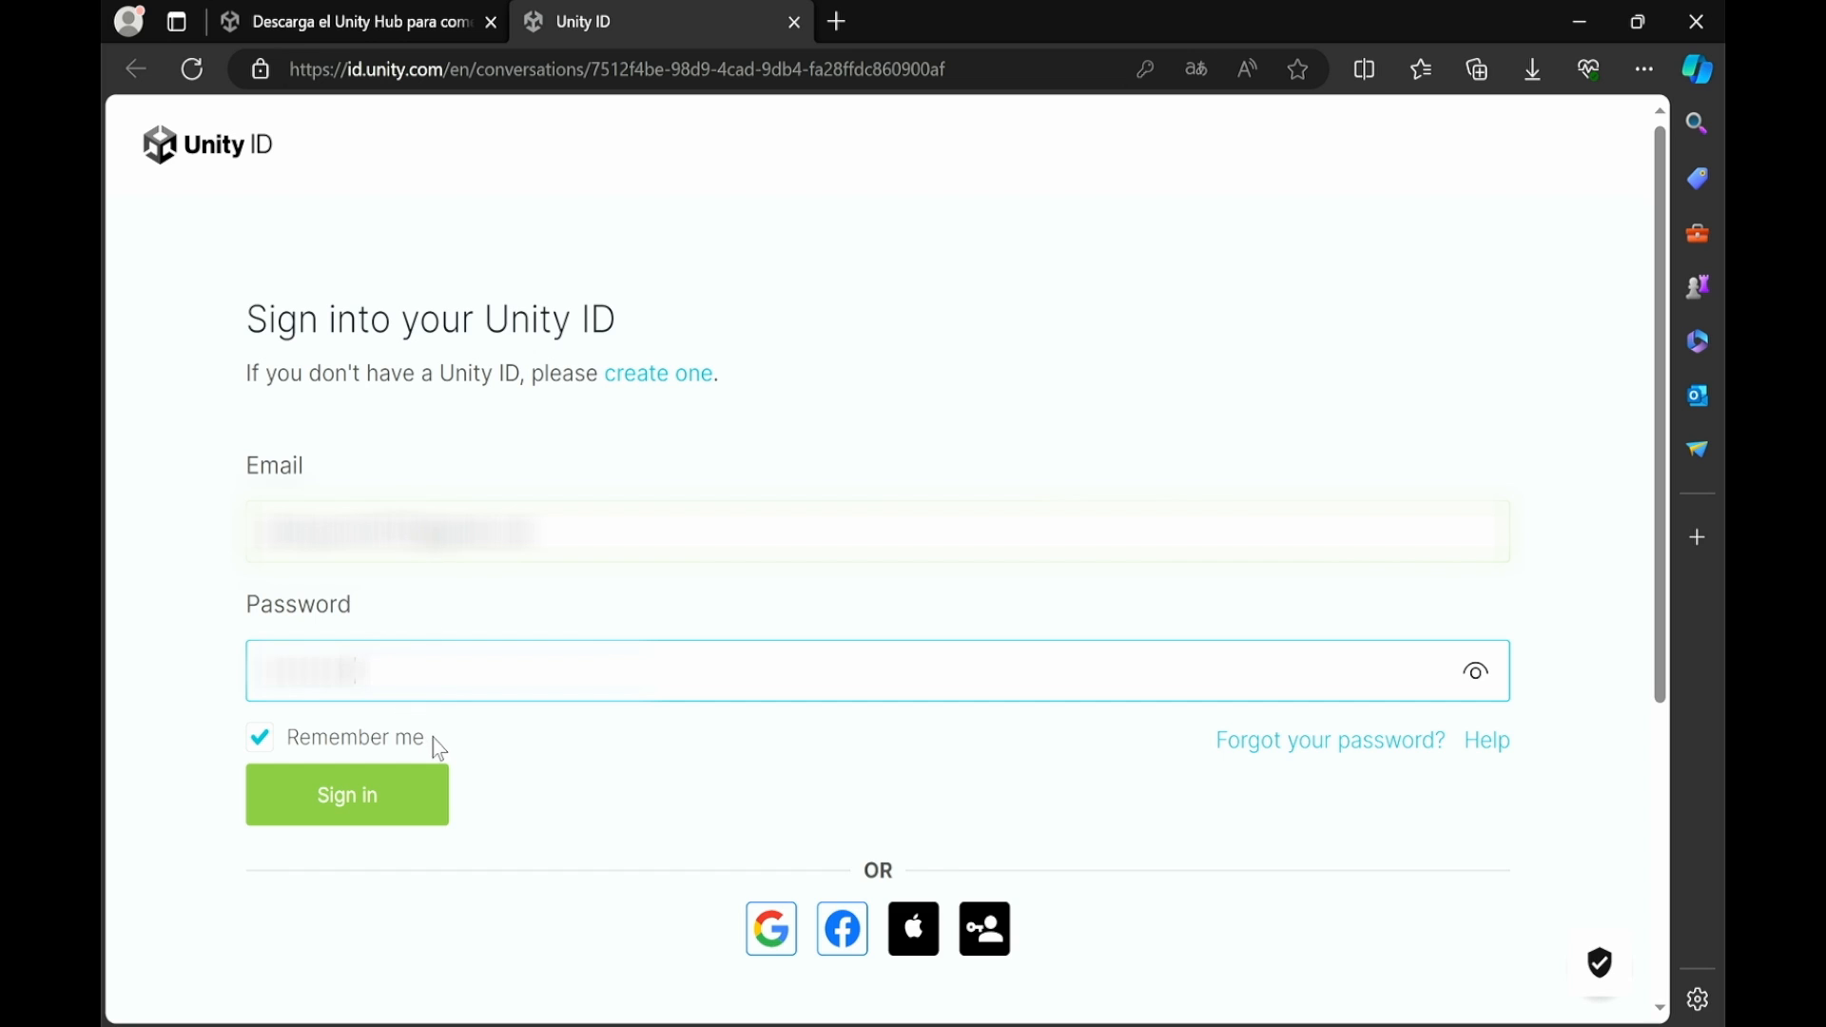
Submit the sign-in, hand off to Unity Hub, and dismiss its welcome message
left_click(331, 801)
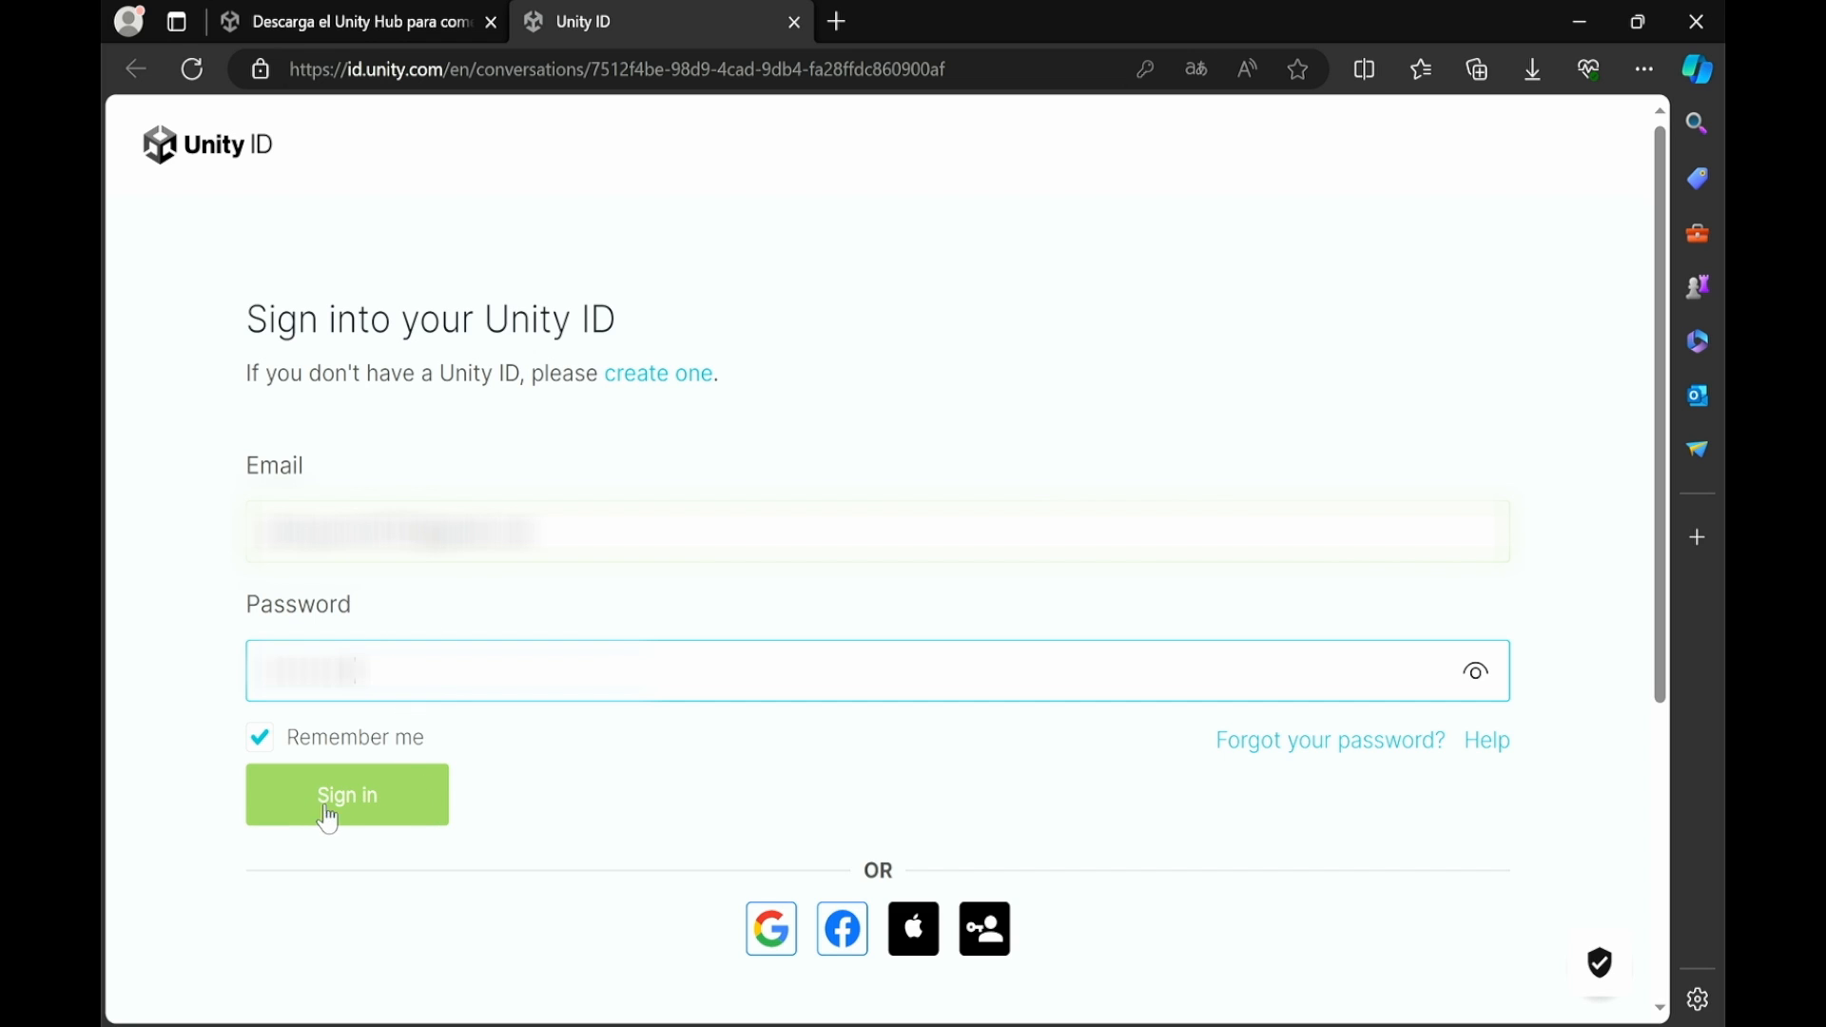
left_click(378, 805)
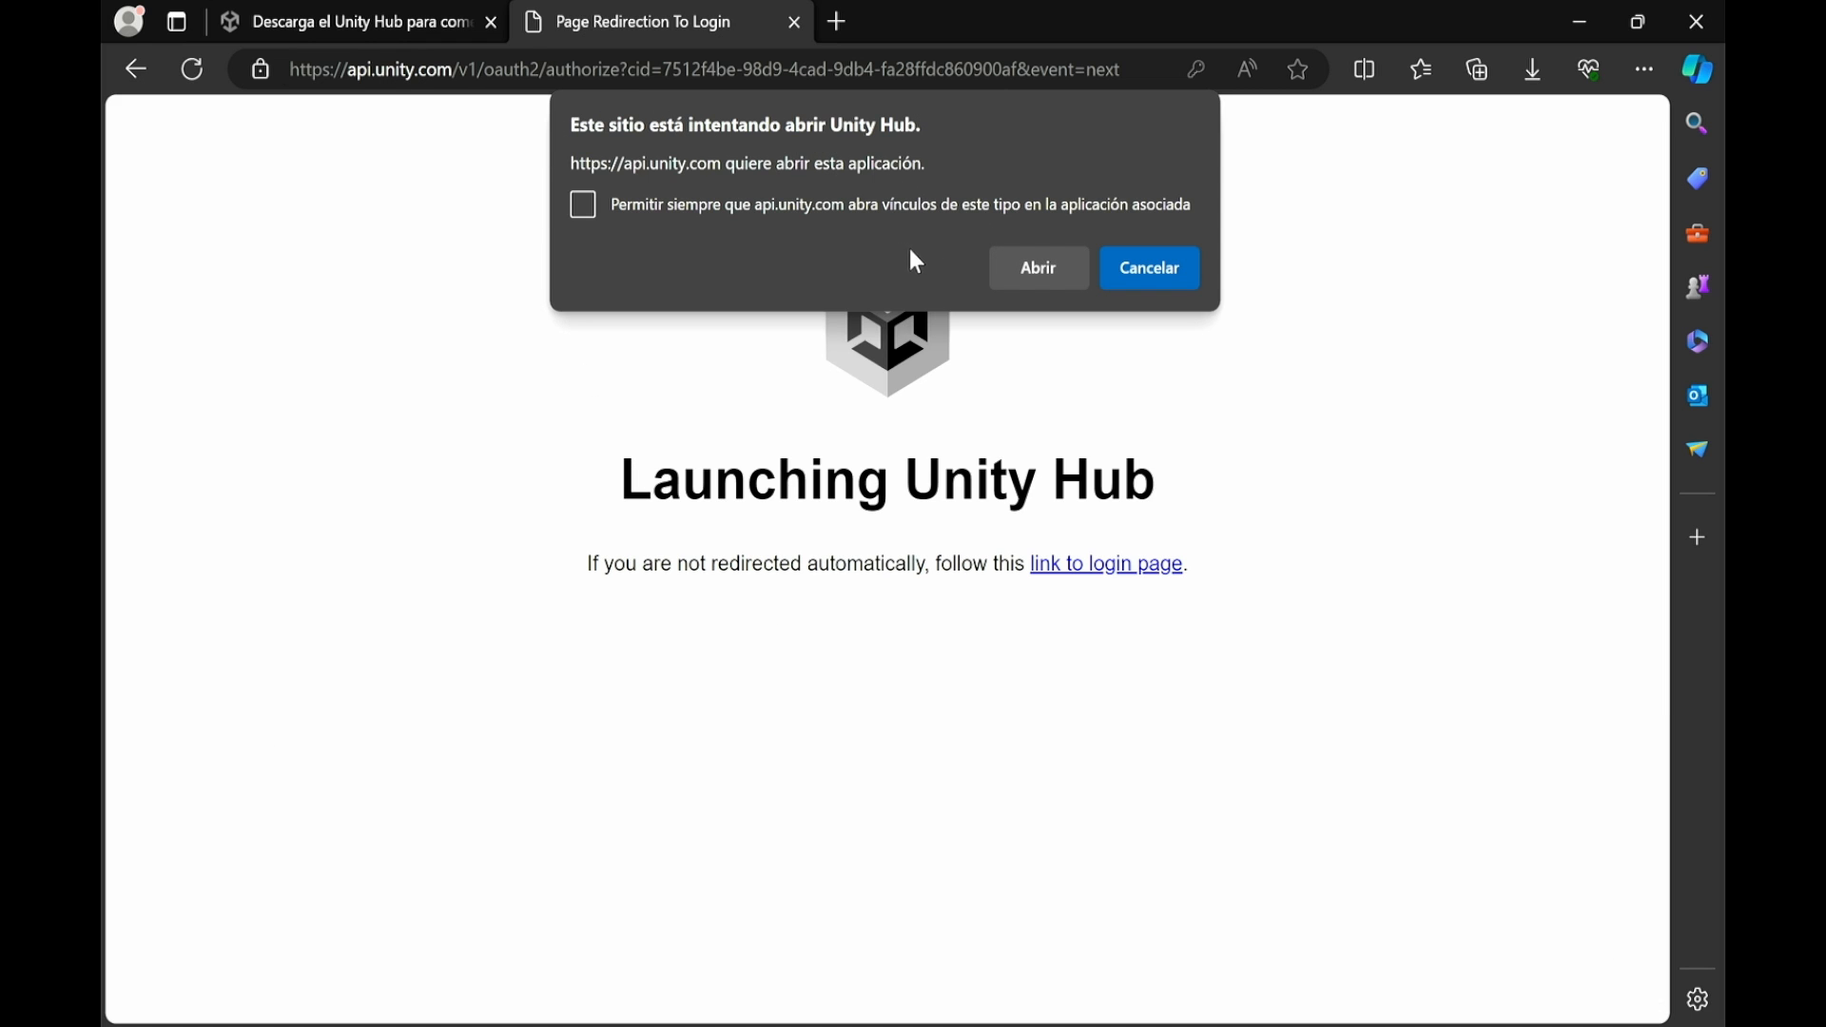
left_click(1054, 270)
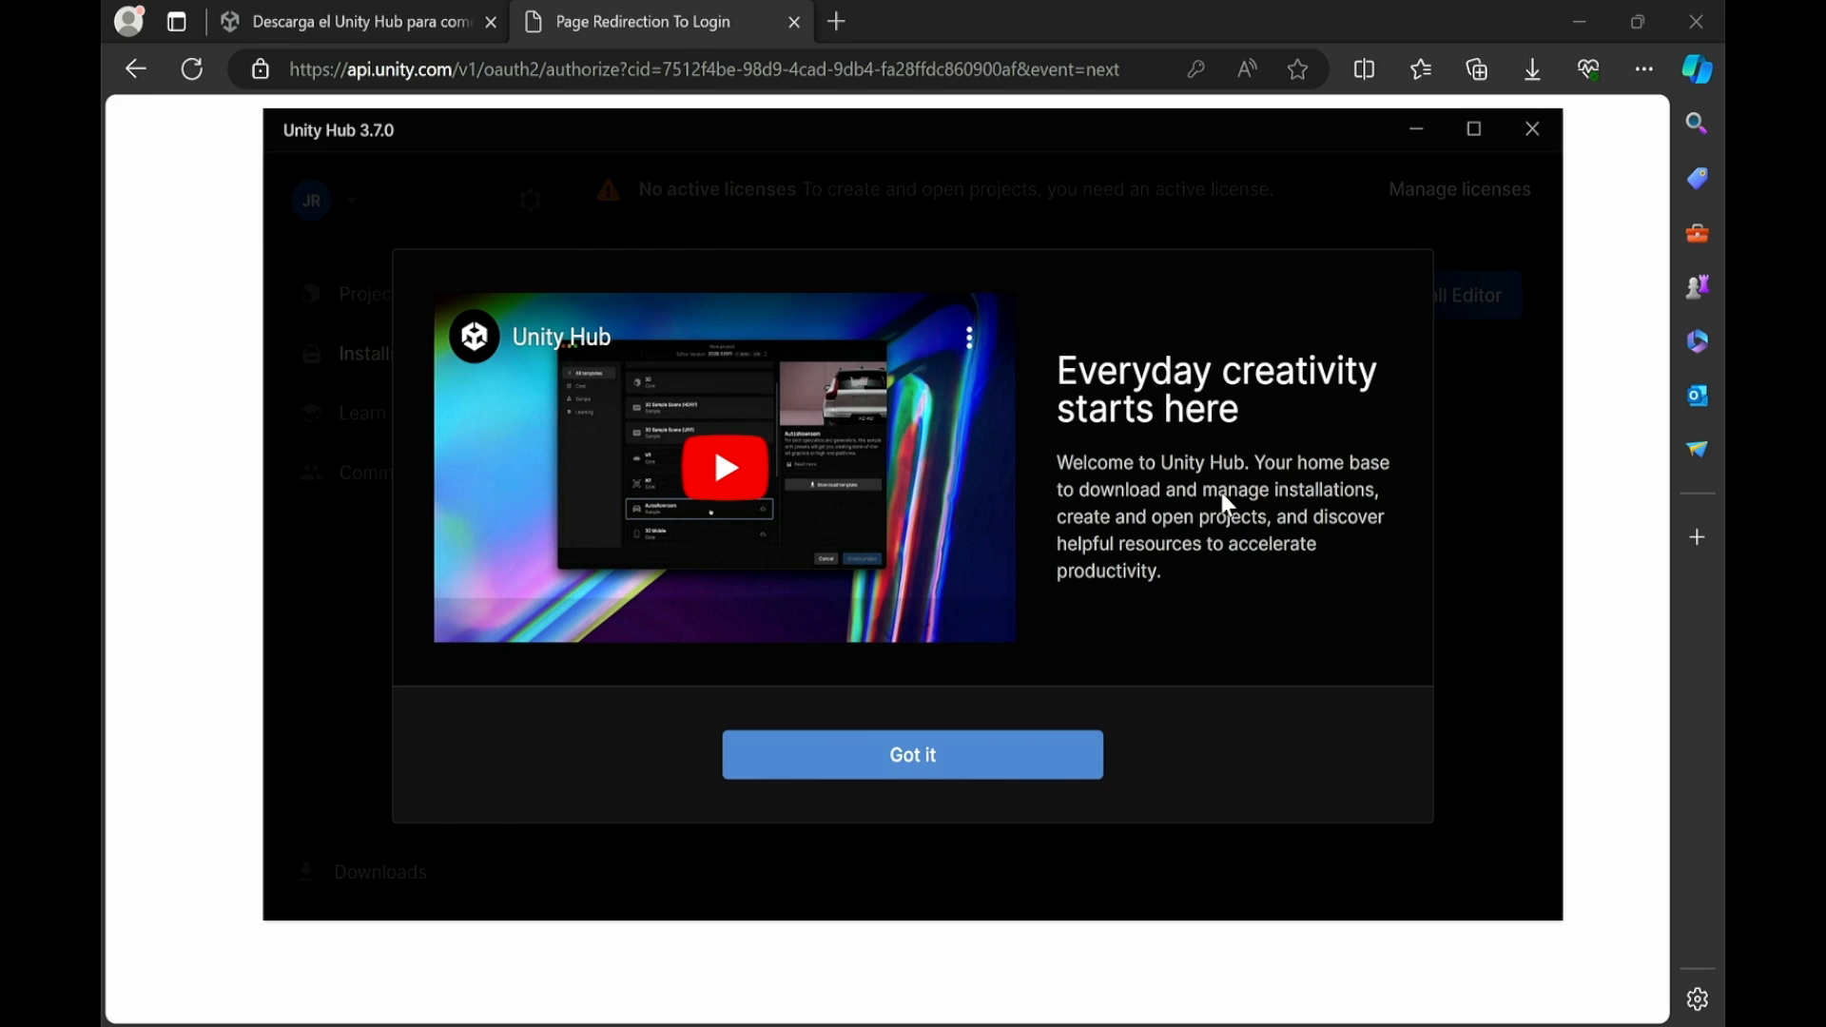
left_click(822, 773)
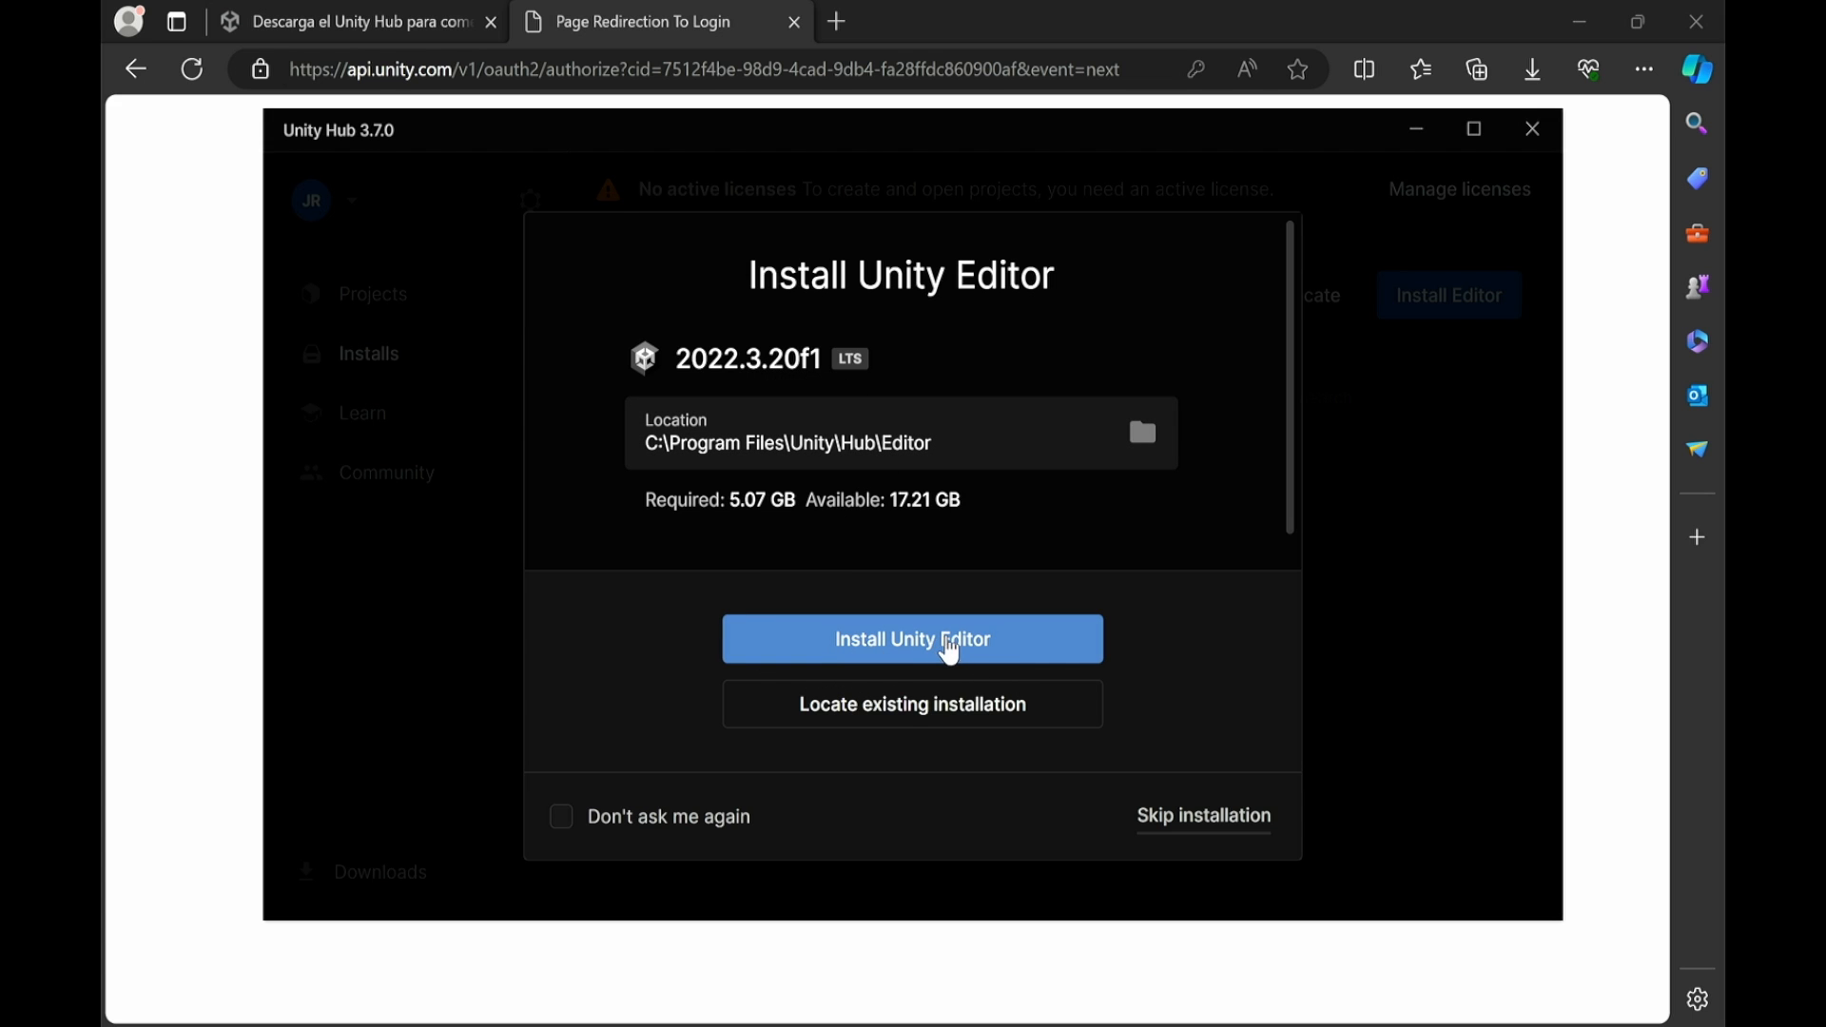
Install Editor 2022.3.20f1 LTS and show its component downloads in the maximized Hub window
left_click(1000, 653)
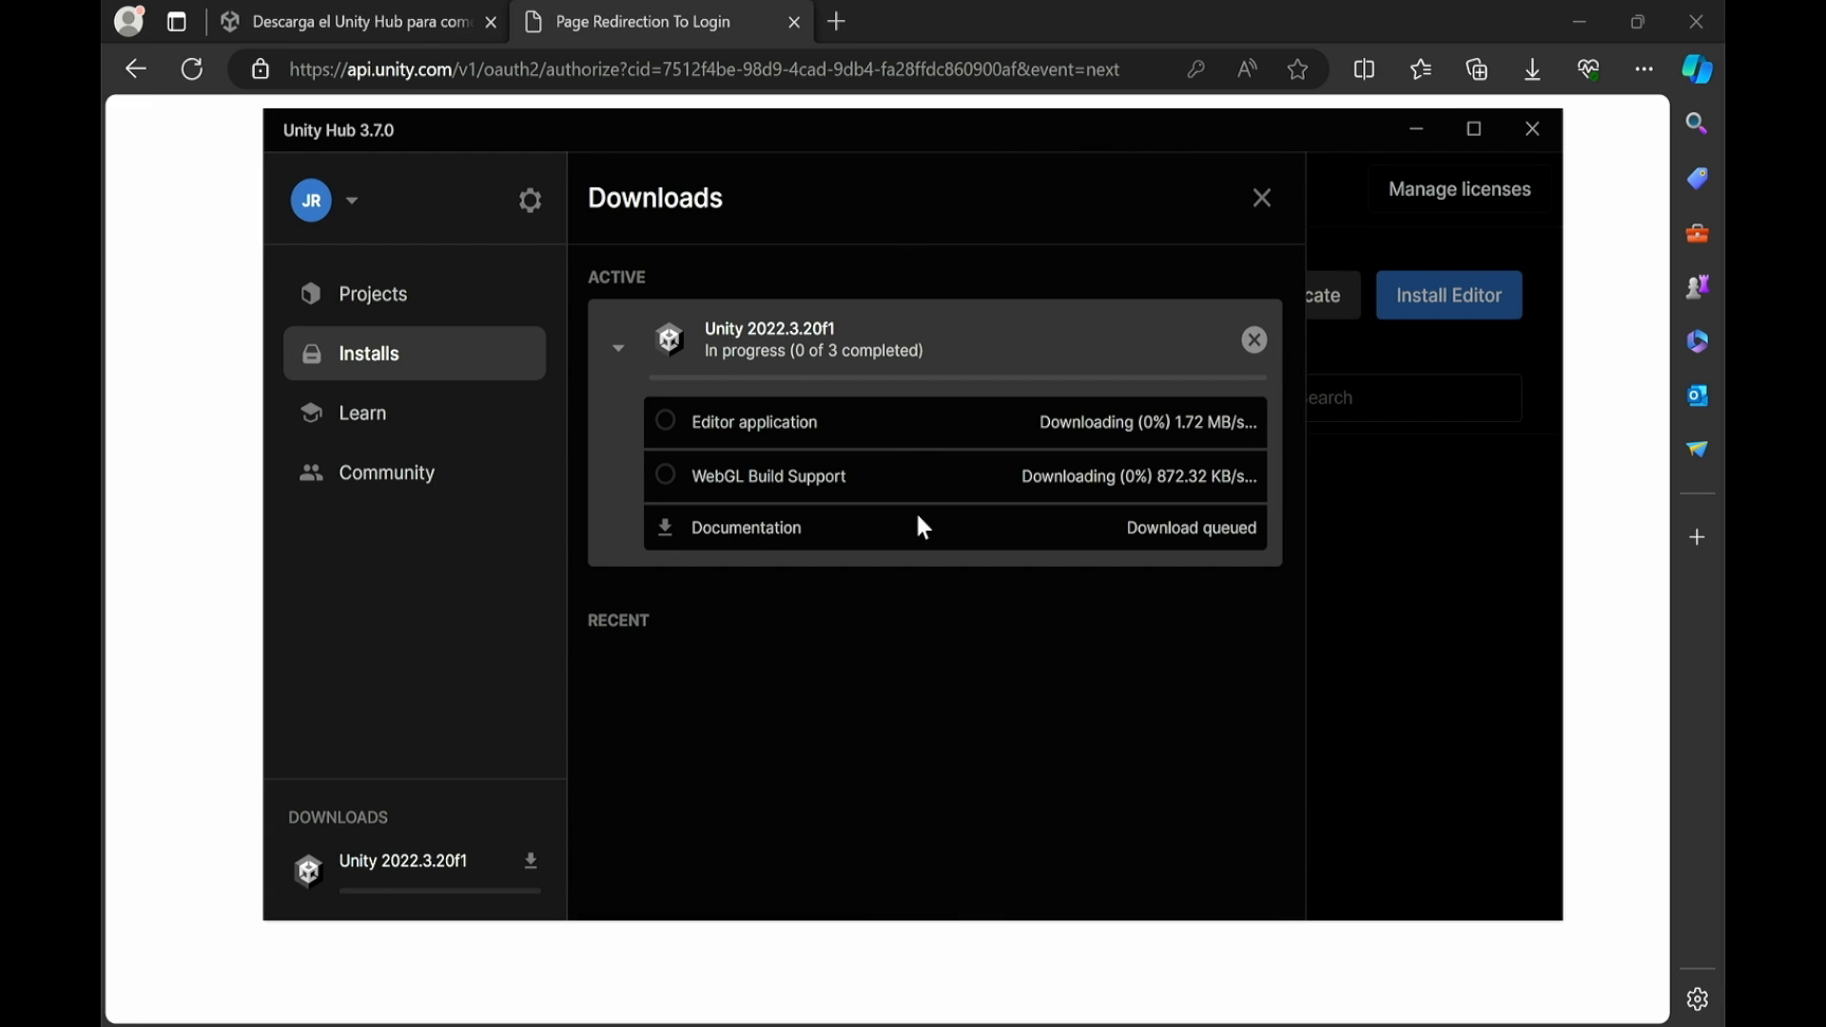
left_click(625, 354)
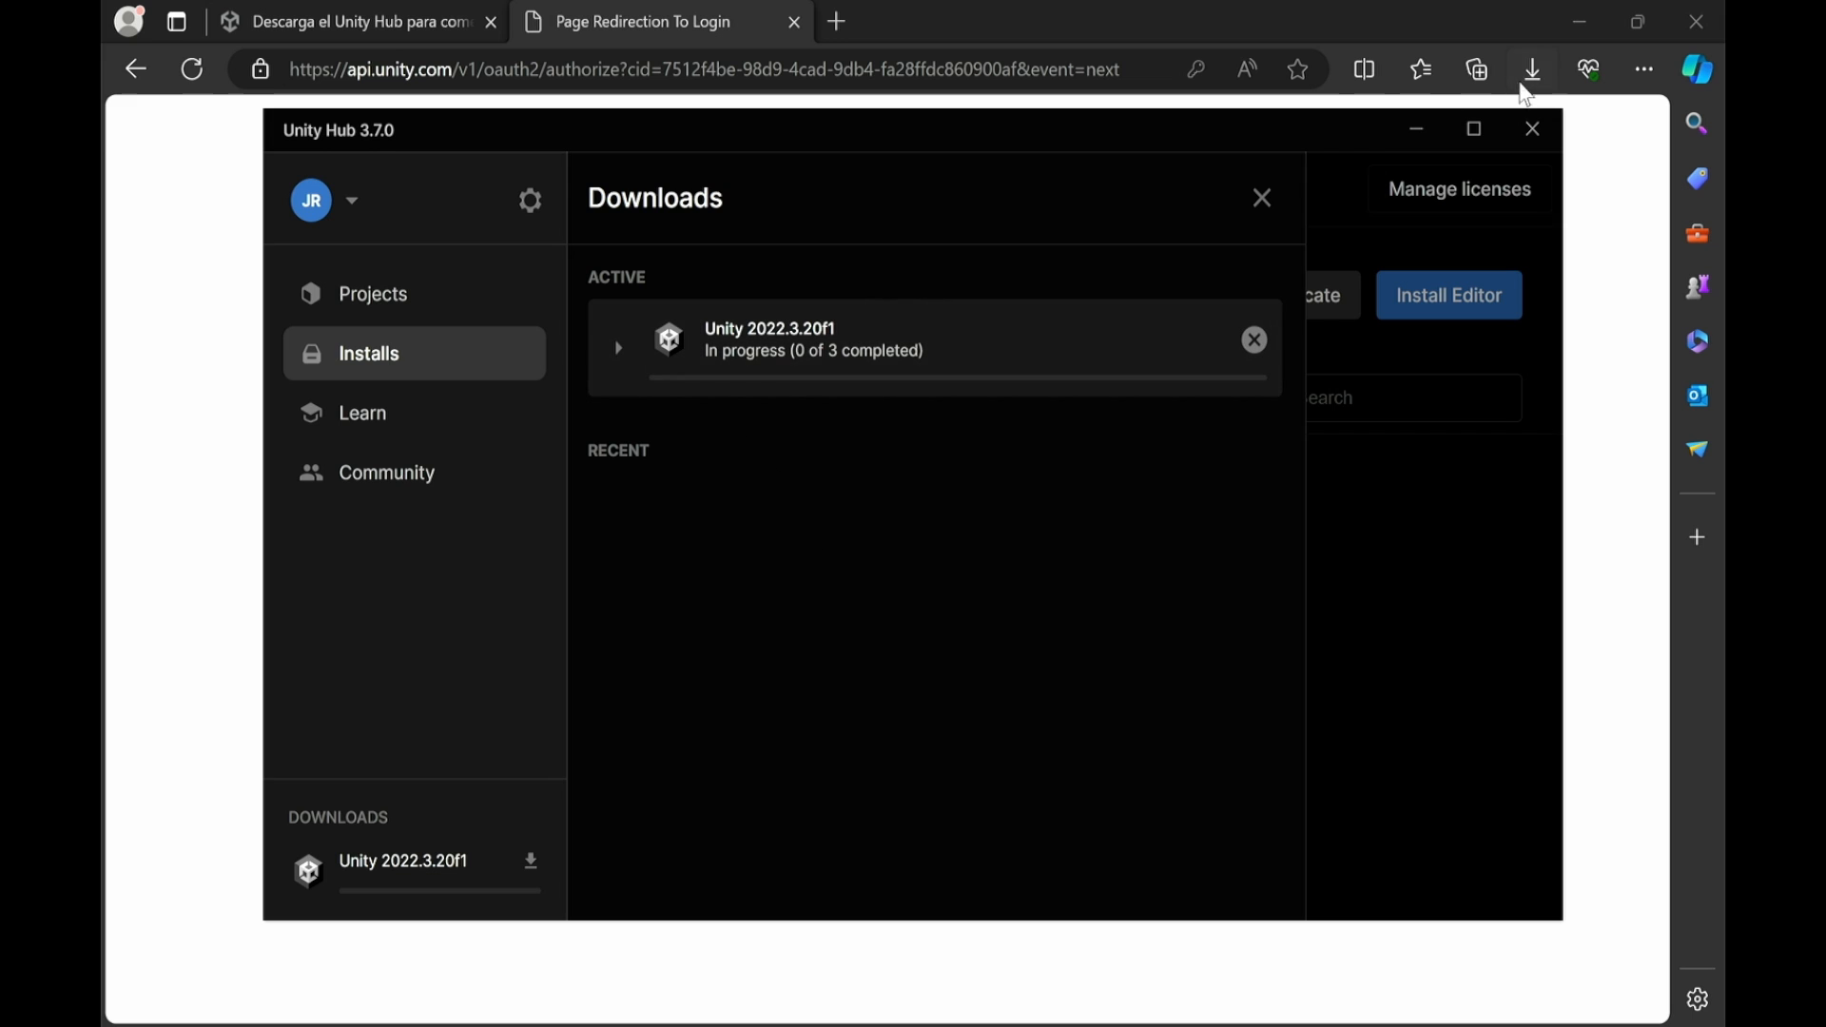
left_click(1581, 21)
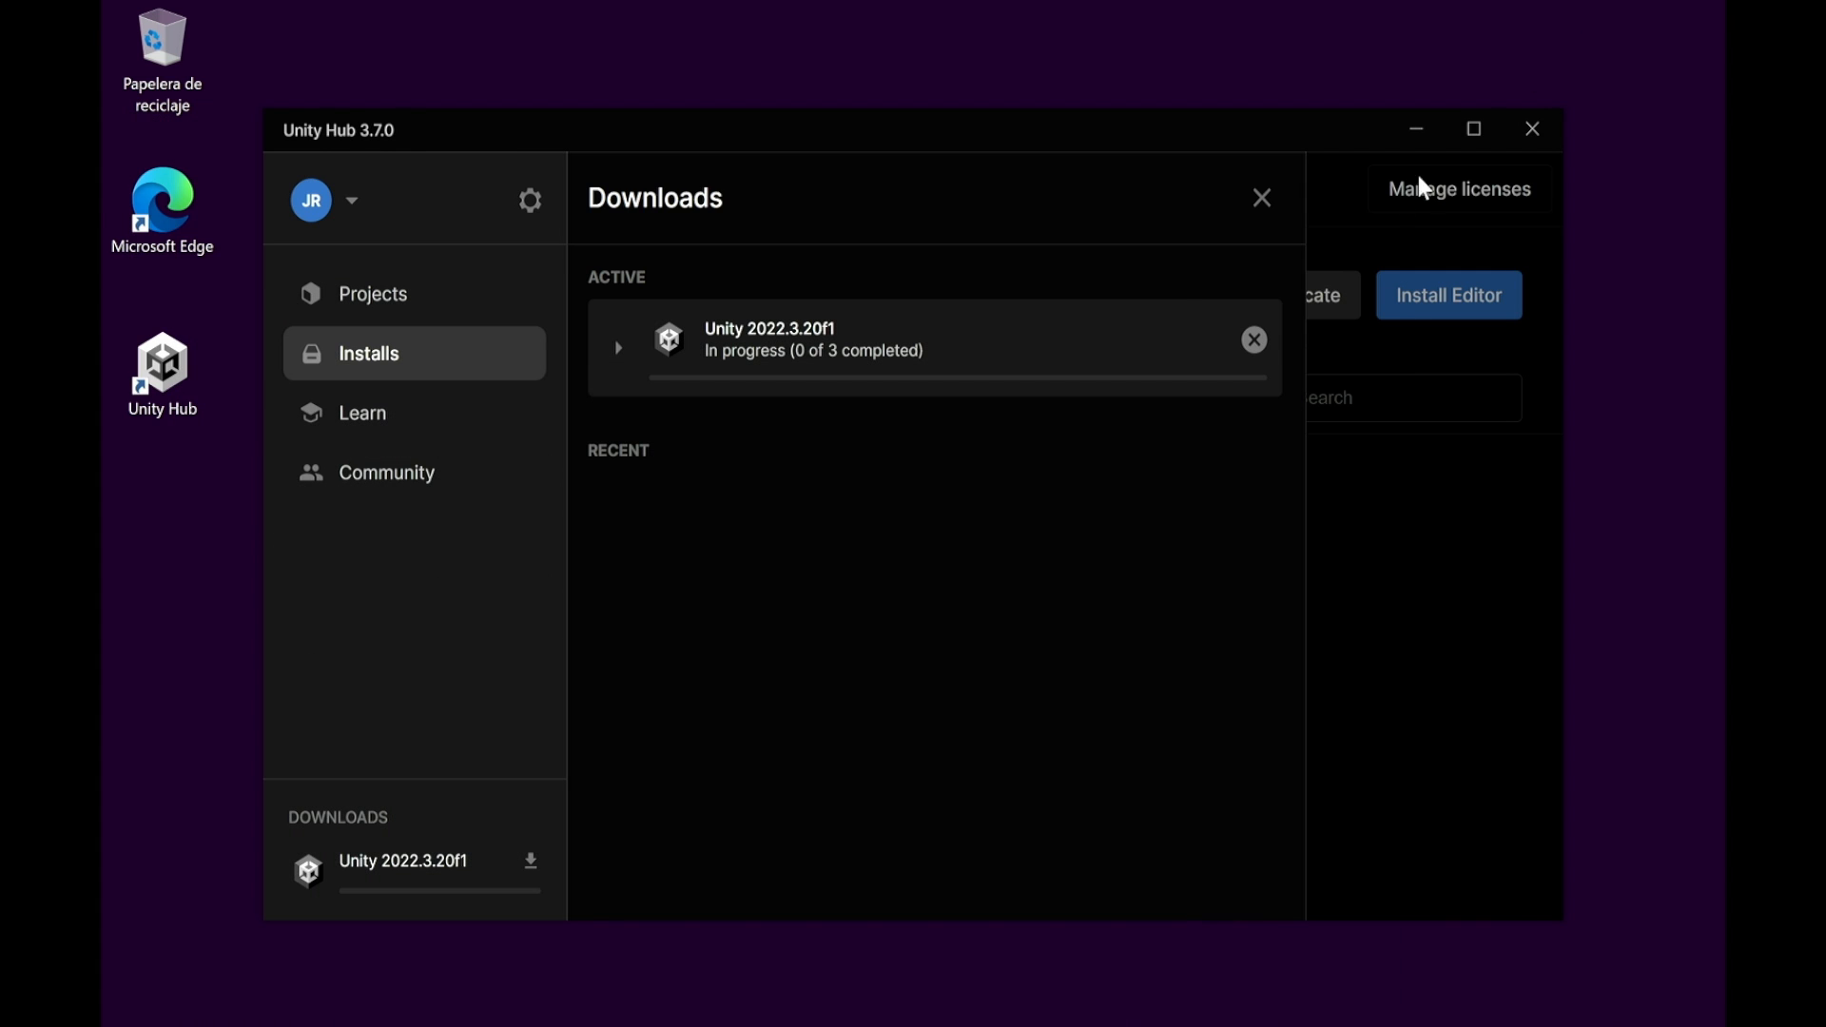
left_click(1473, 131)
left_click(640, 253)
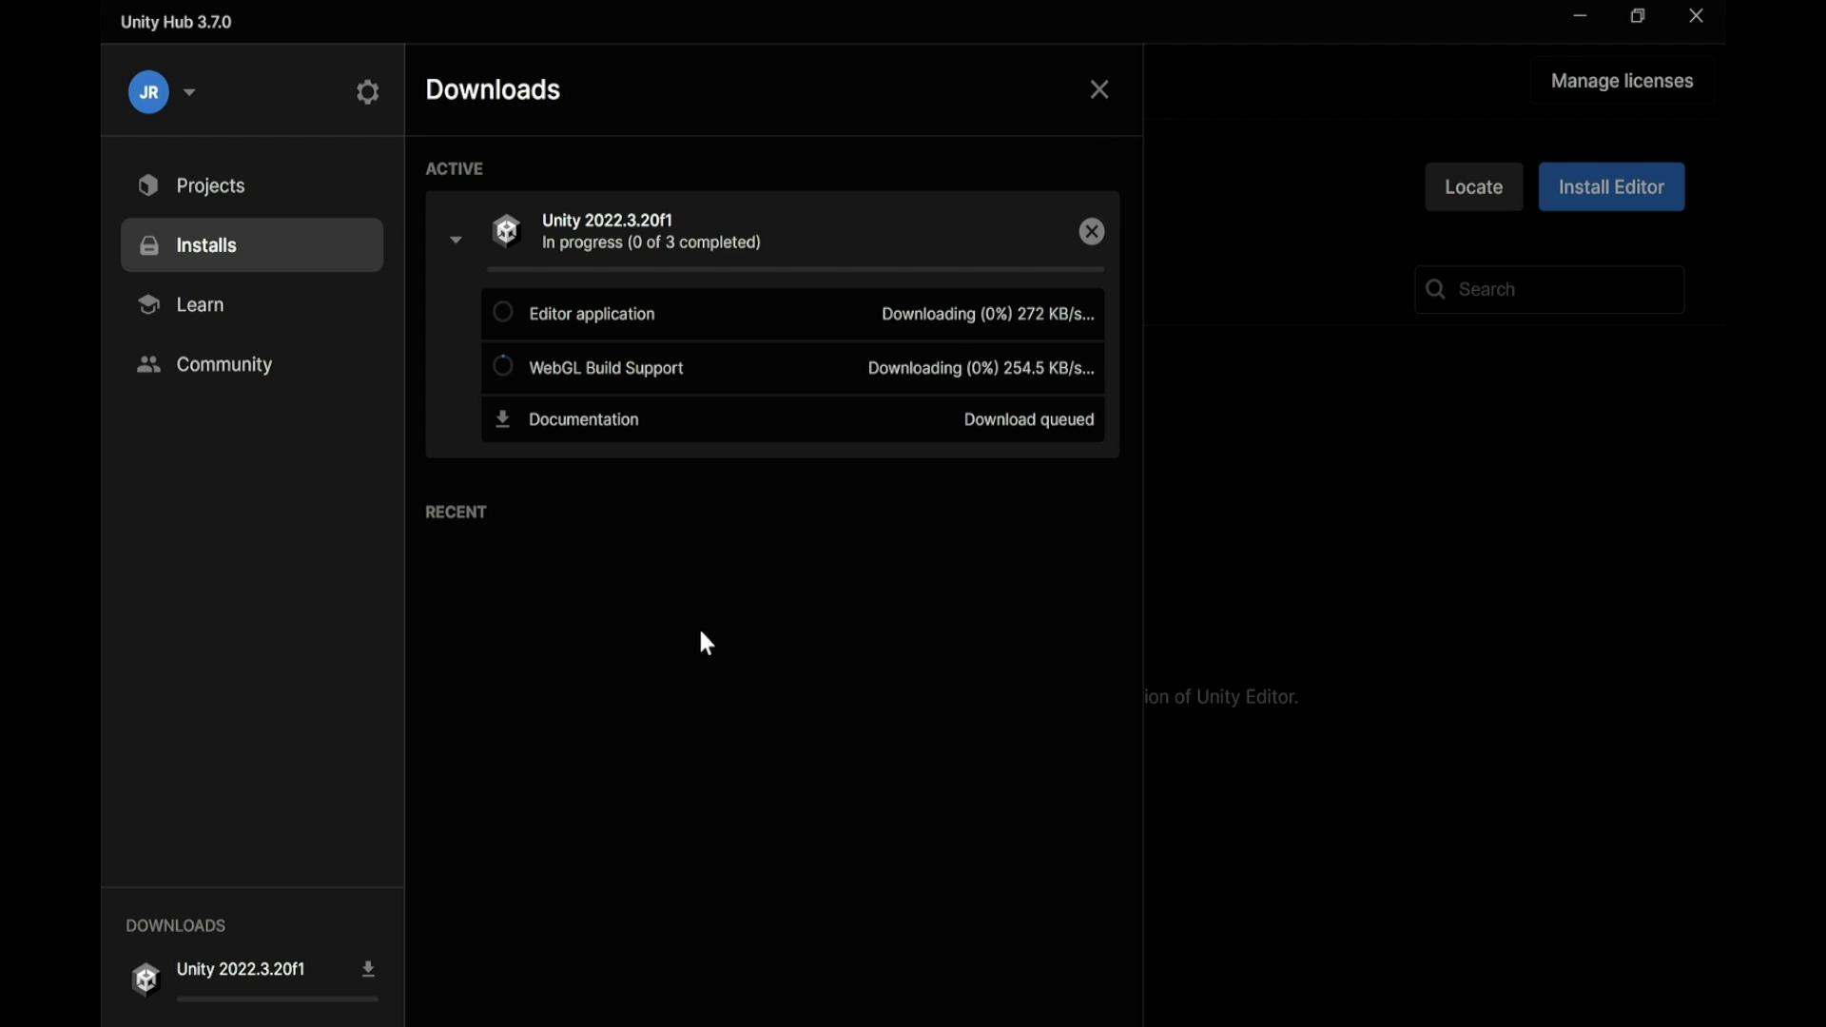
Add a free Unity Personal license through Manage licenses and agree to its terms
left_click(1405, 556)
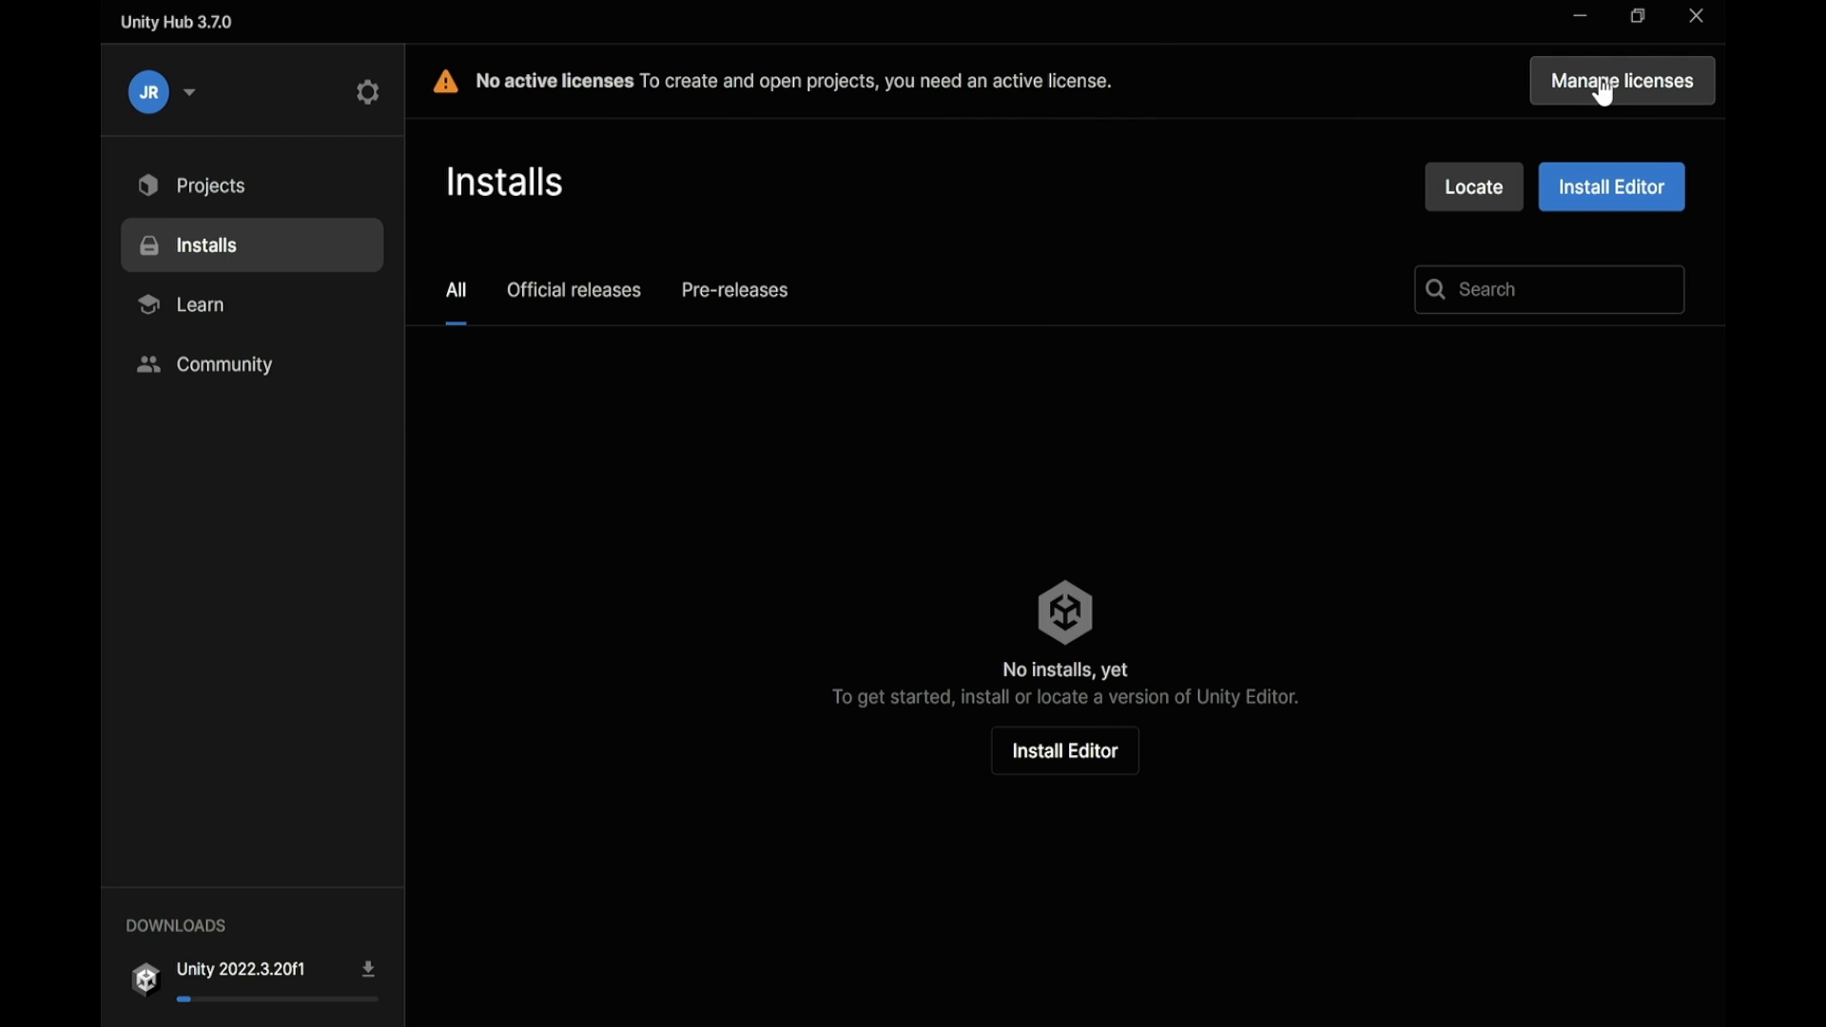
left_click(1645, 99)
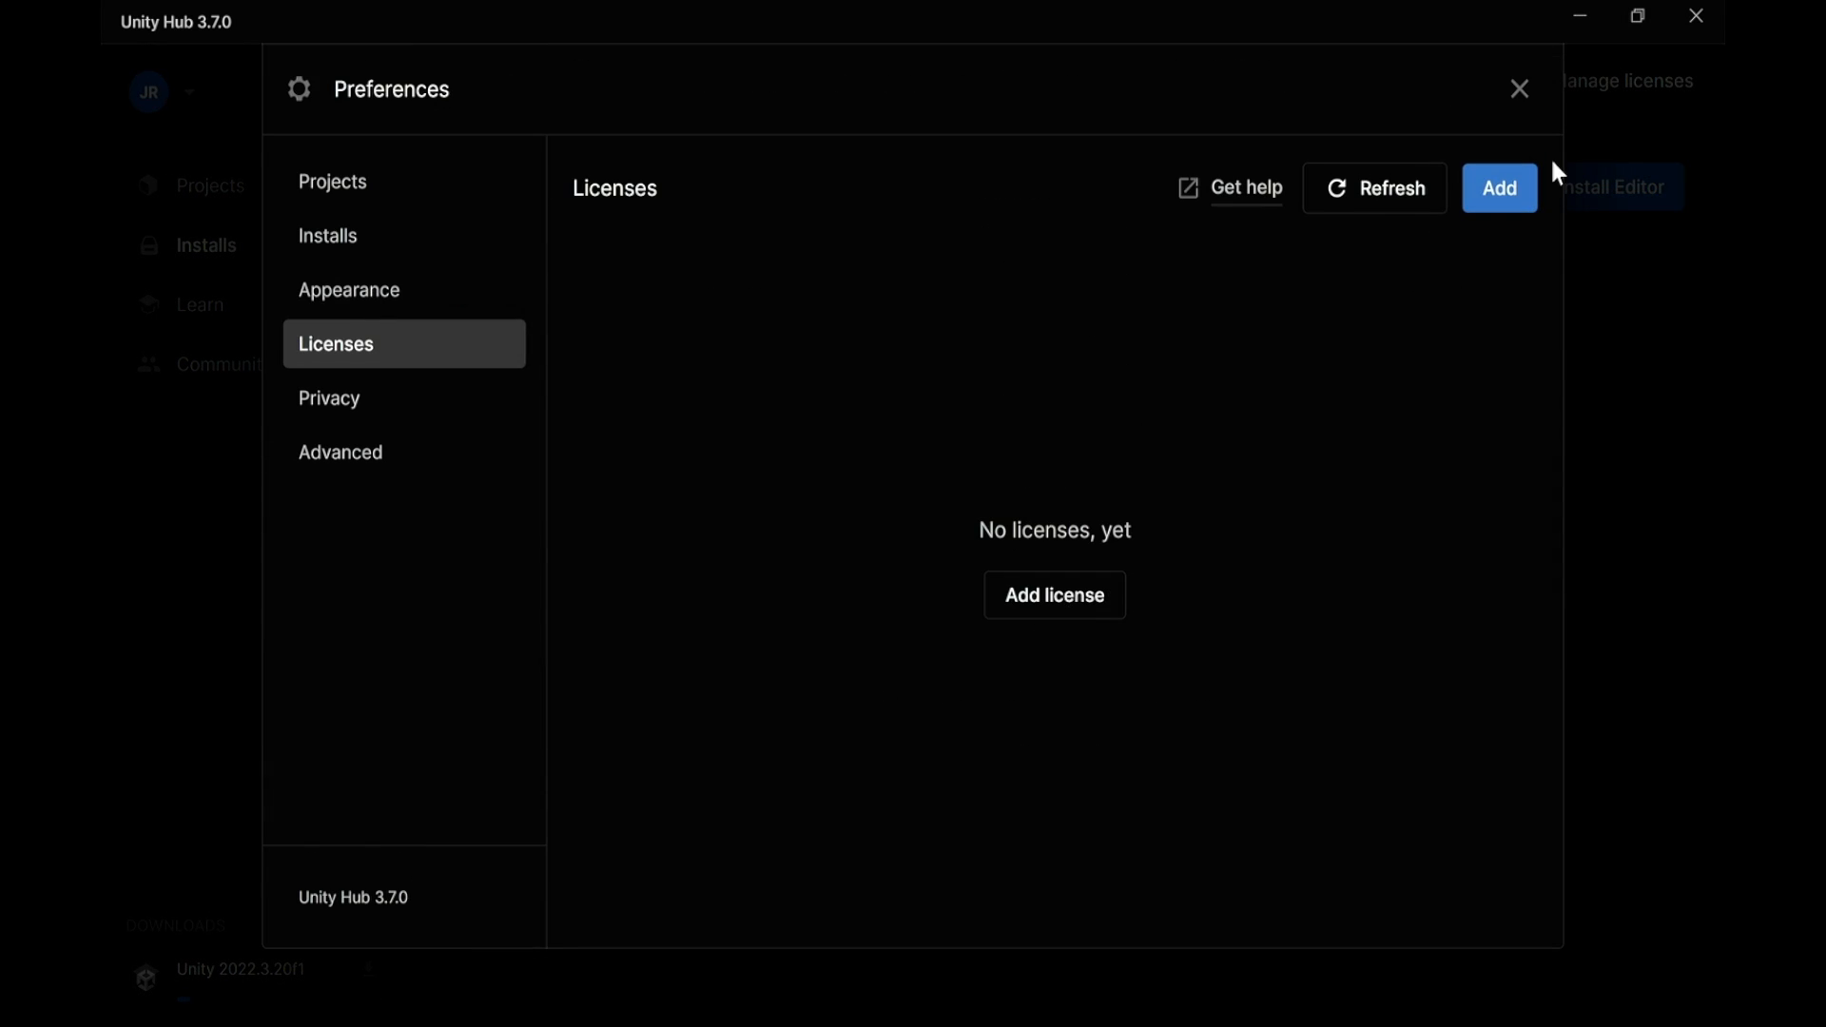
left_click(1510, 188)
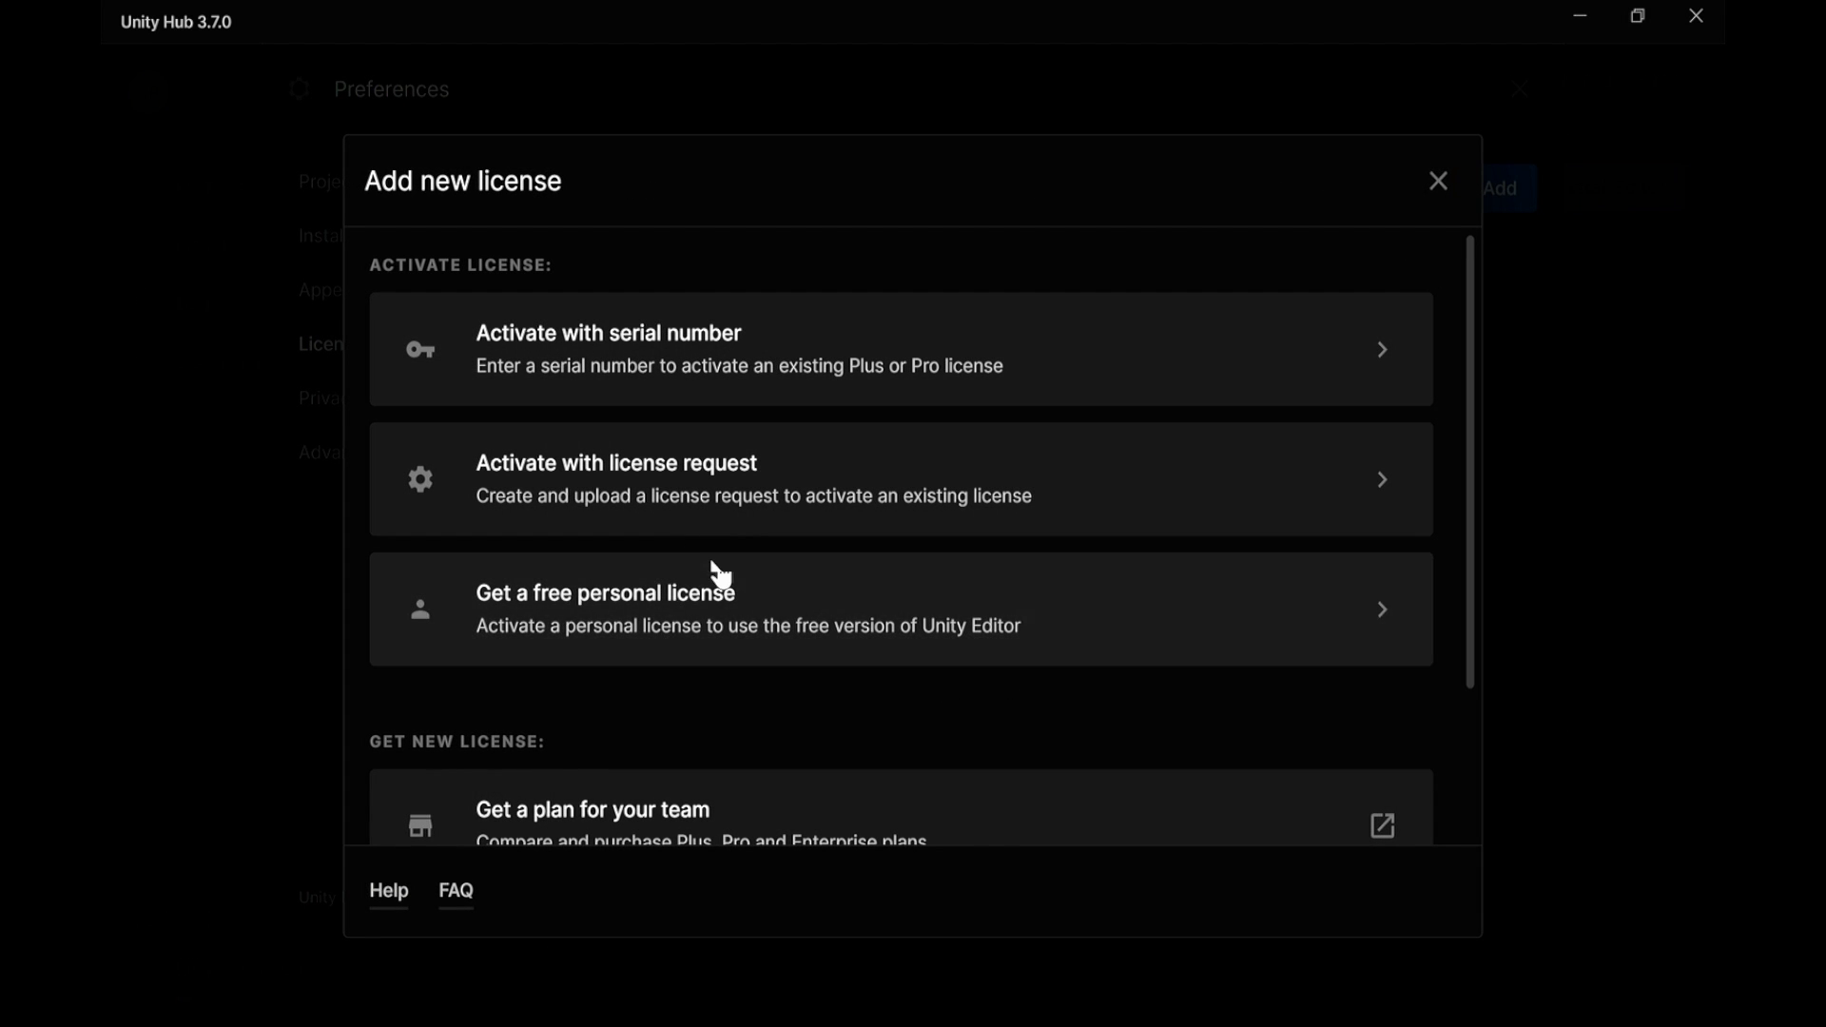
scroll(714, 573, "down", 2)
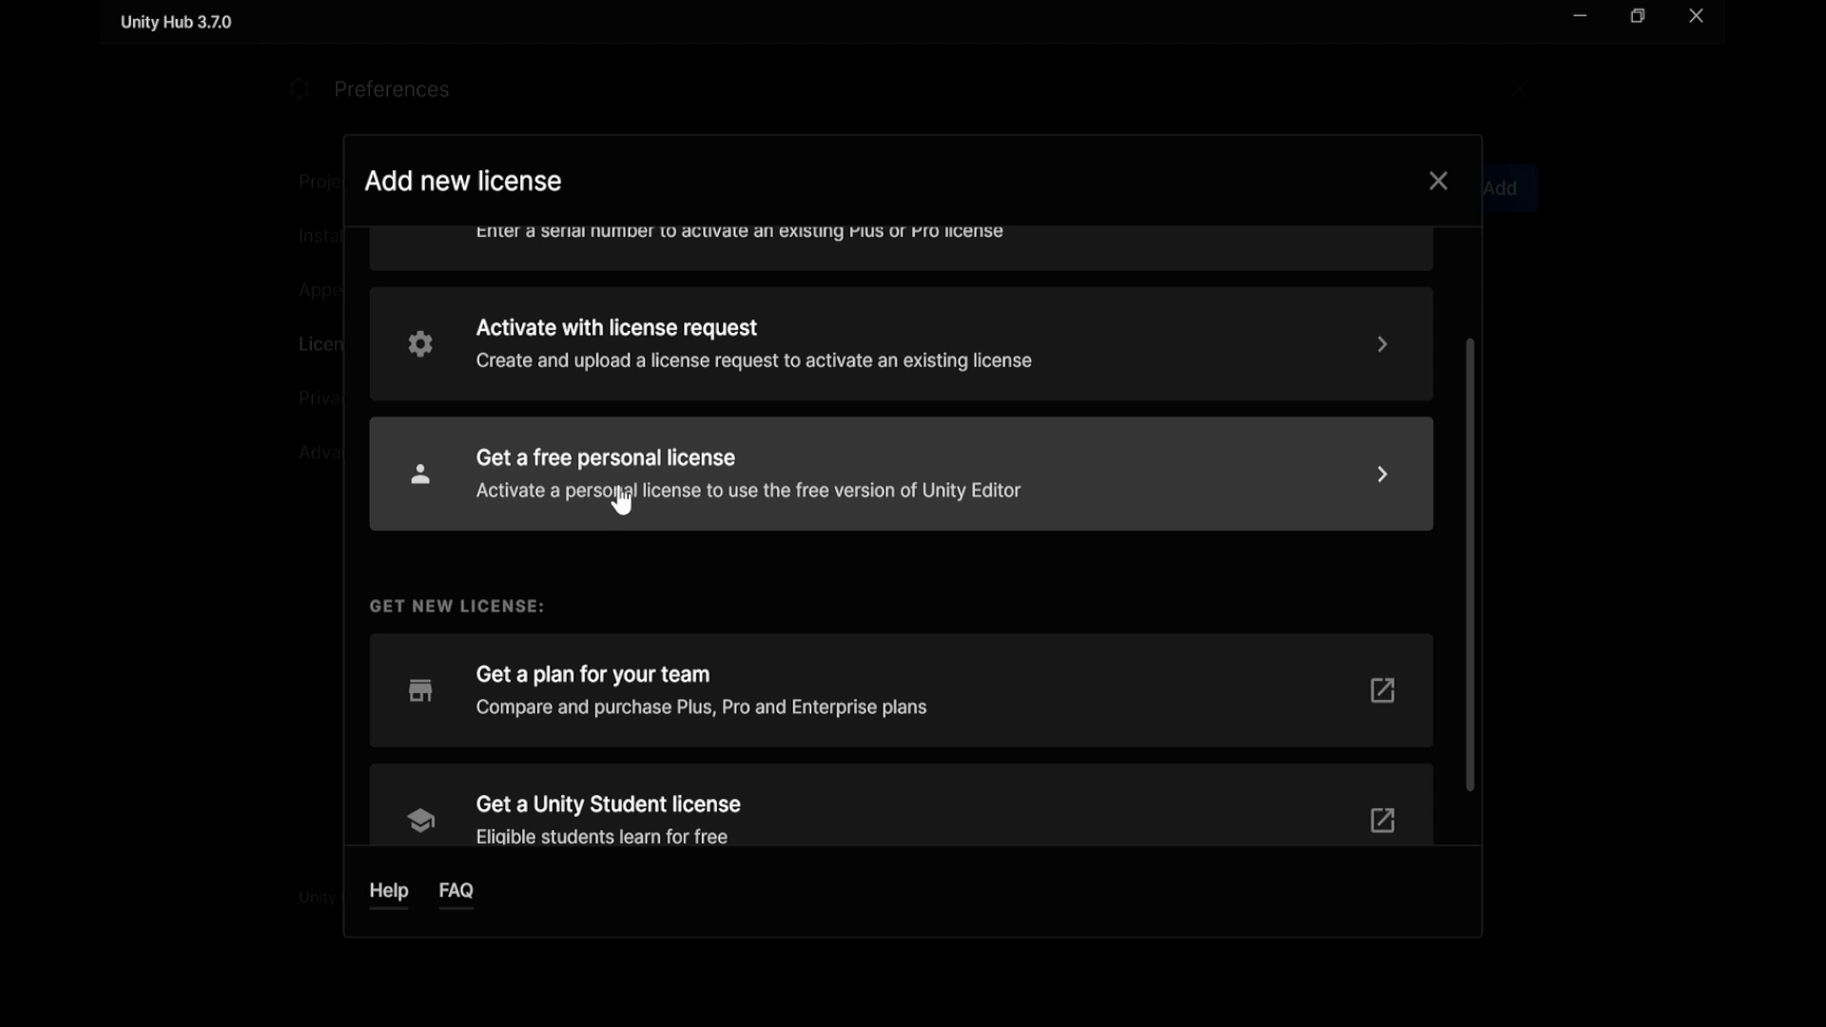
left_click(992, 478)
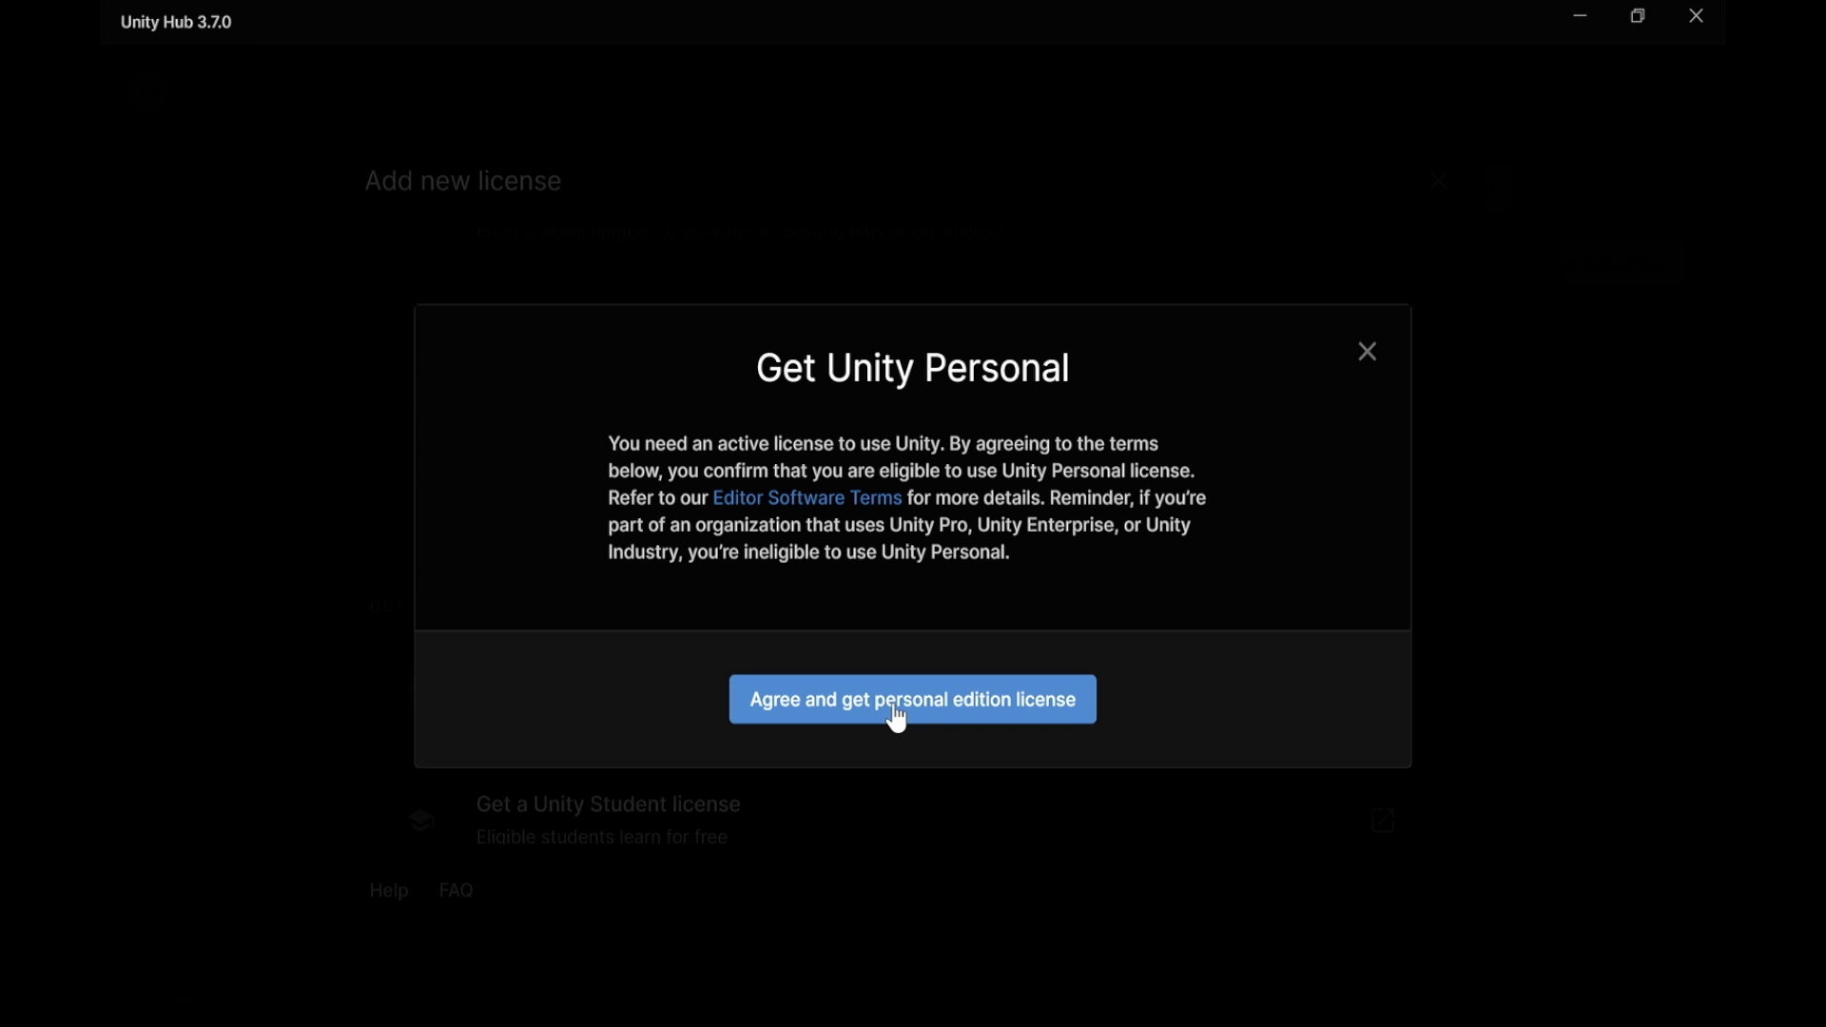
left_click(985, 709)
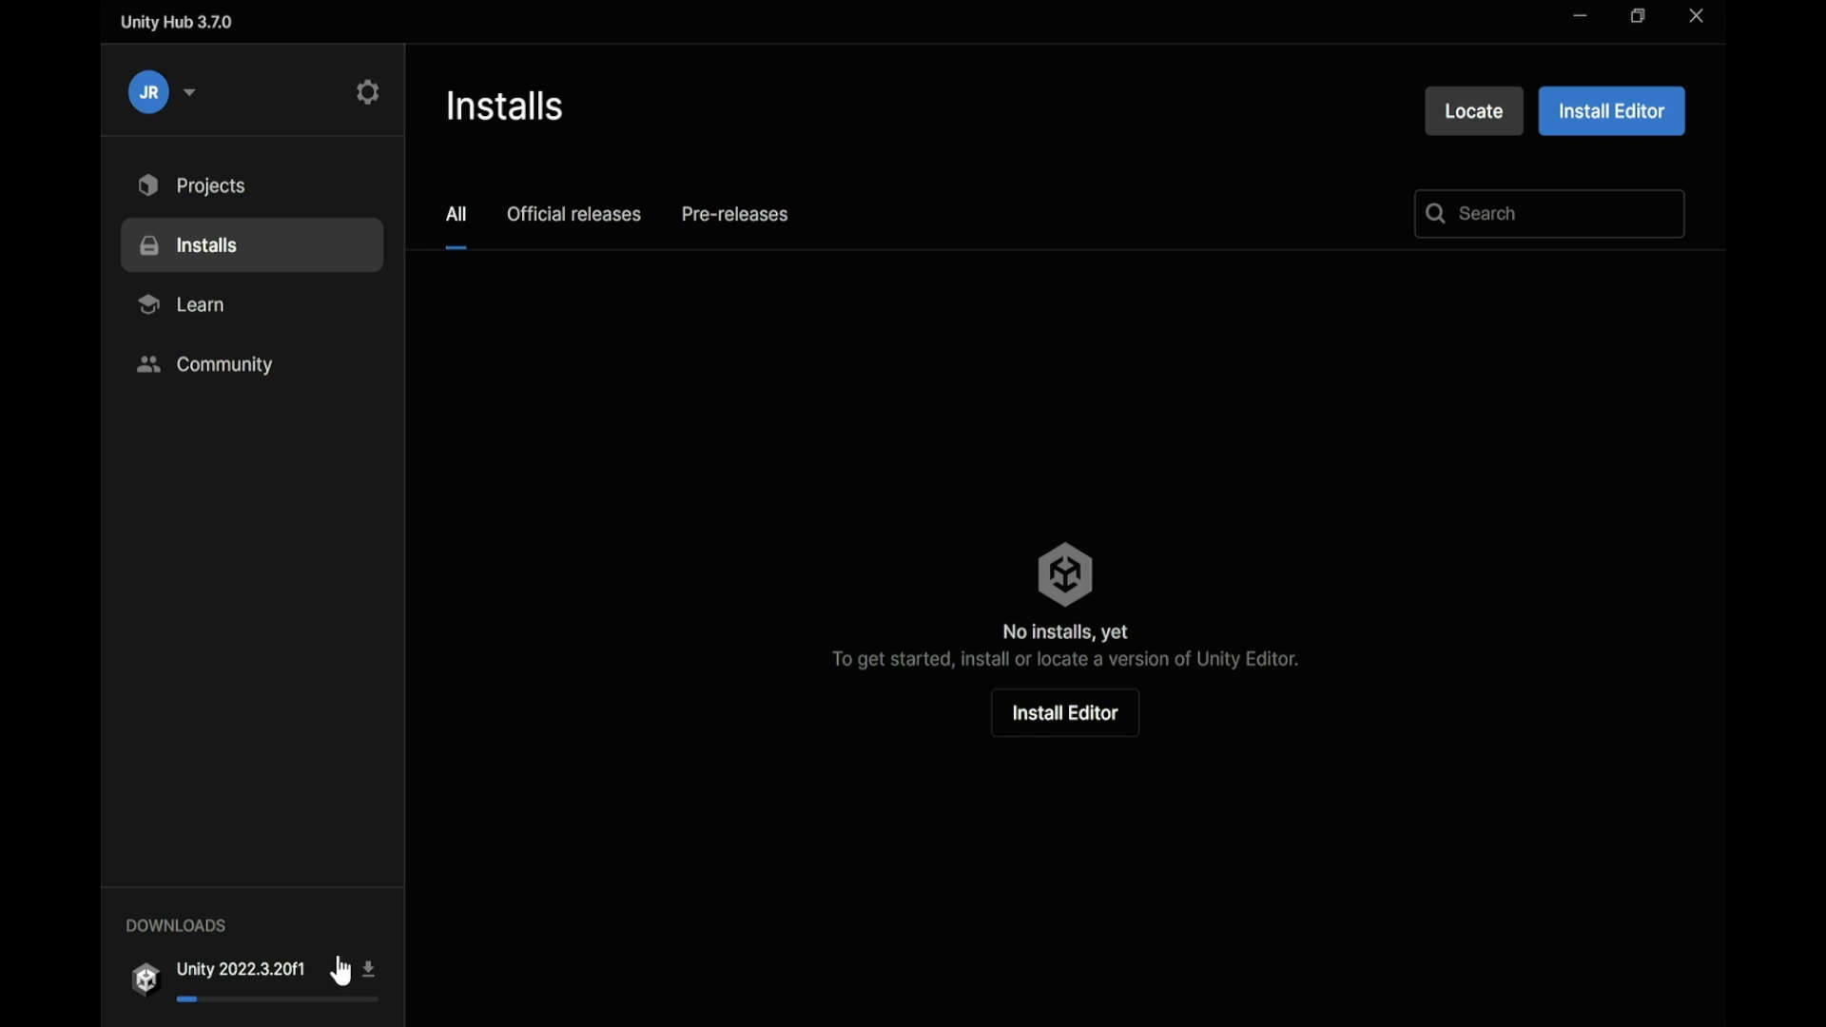
Approve the editor installer's UAC prompt, confirm 2022.3.20f1 is installed, and go to Projects
left_click(260, 968)
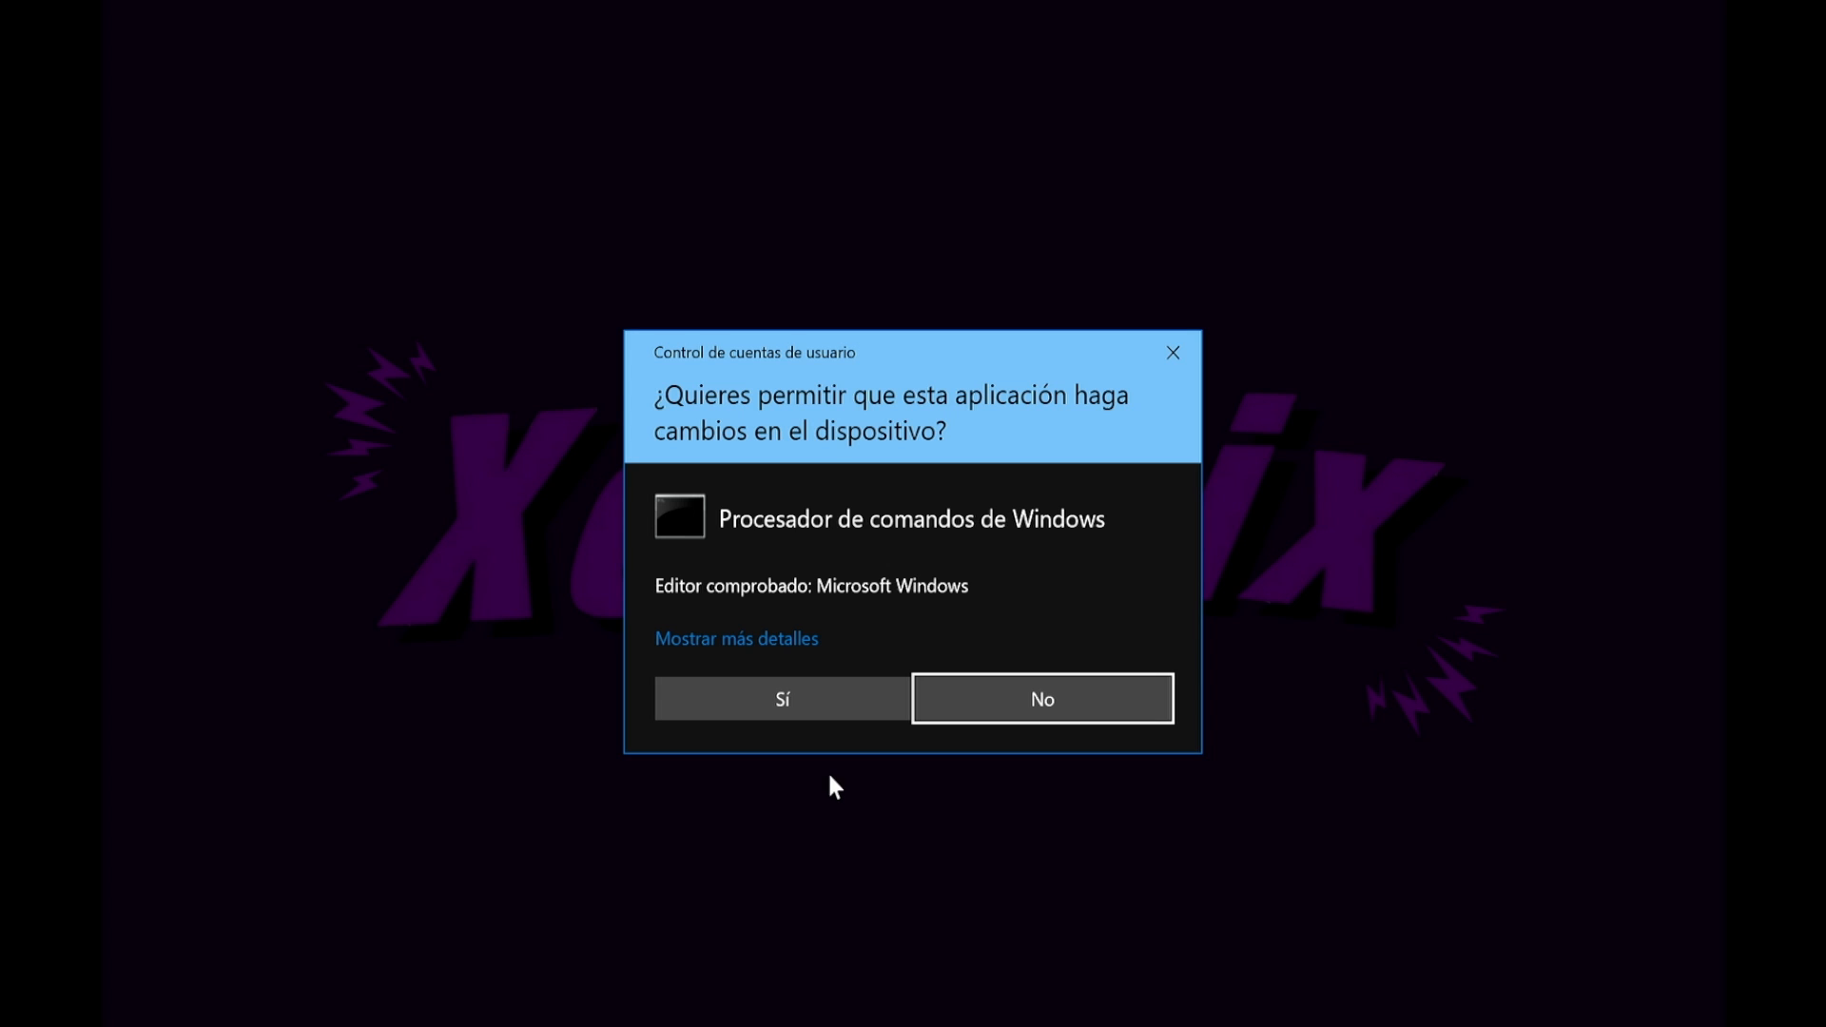
left_click(773, 696)
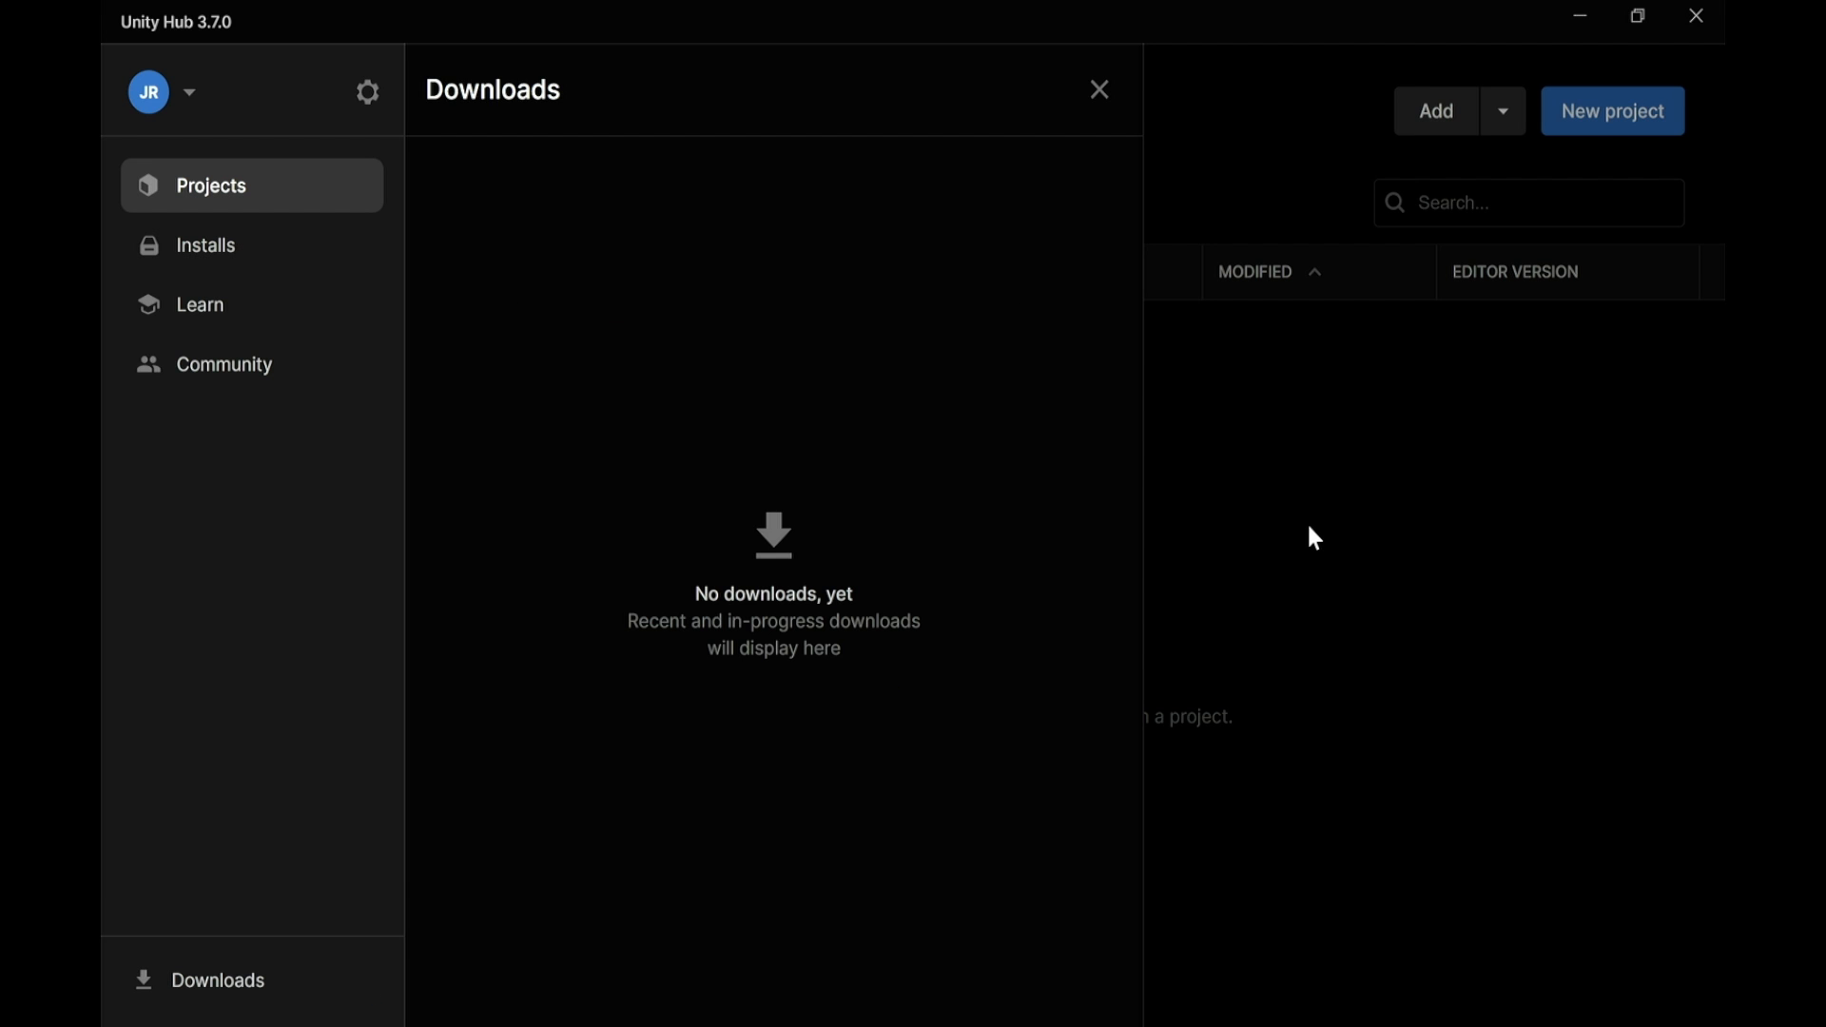
left_click(138, 245)
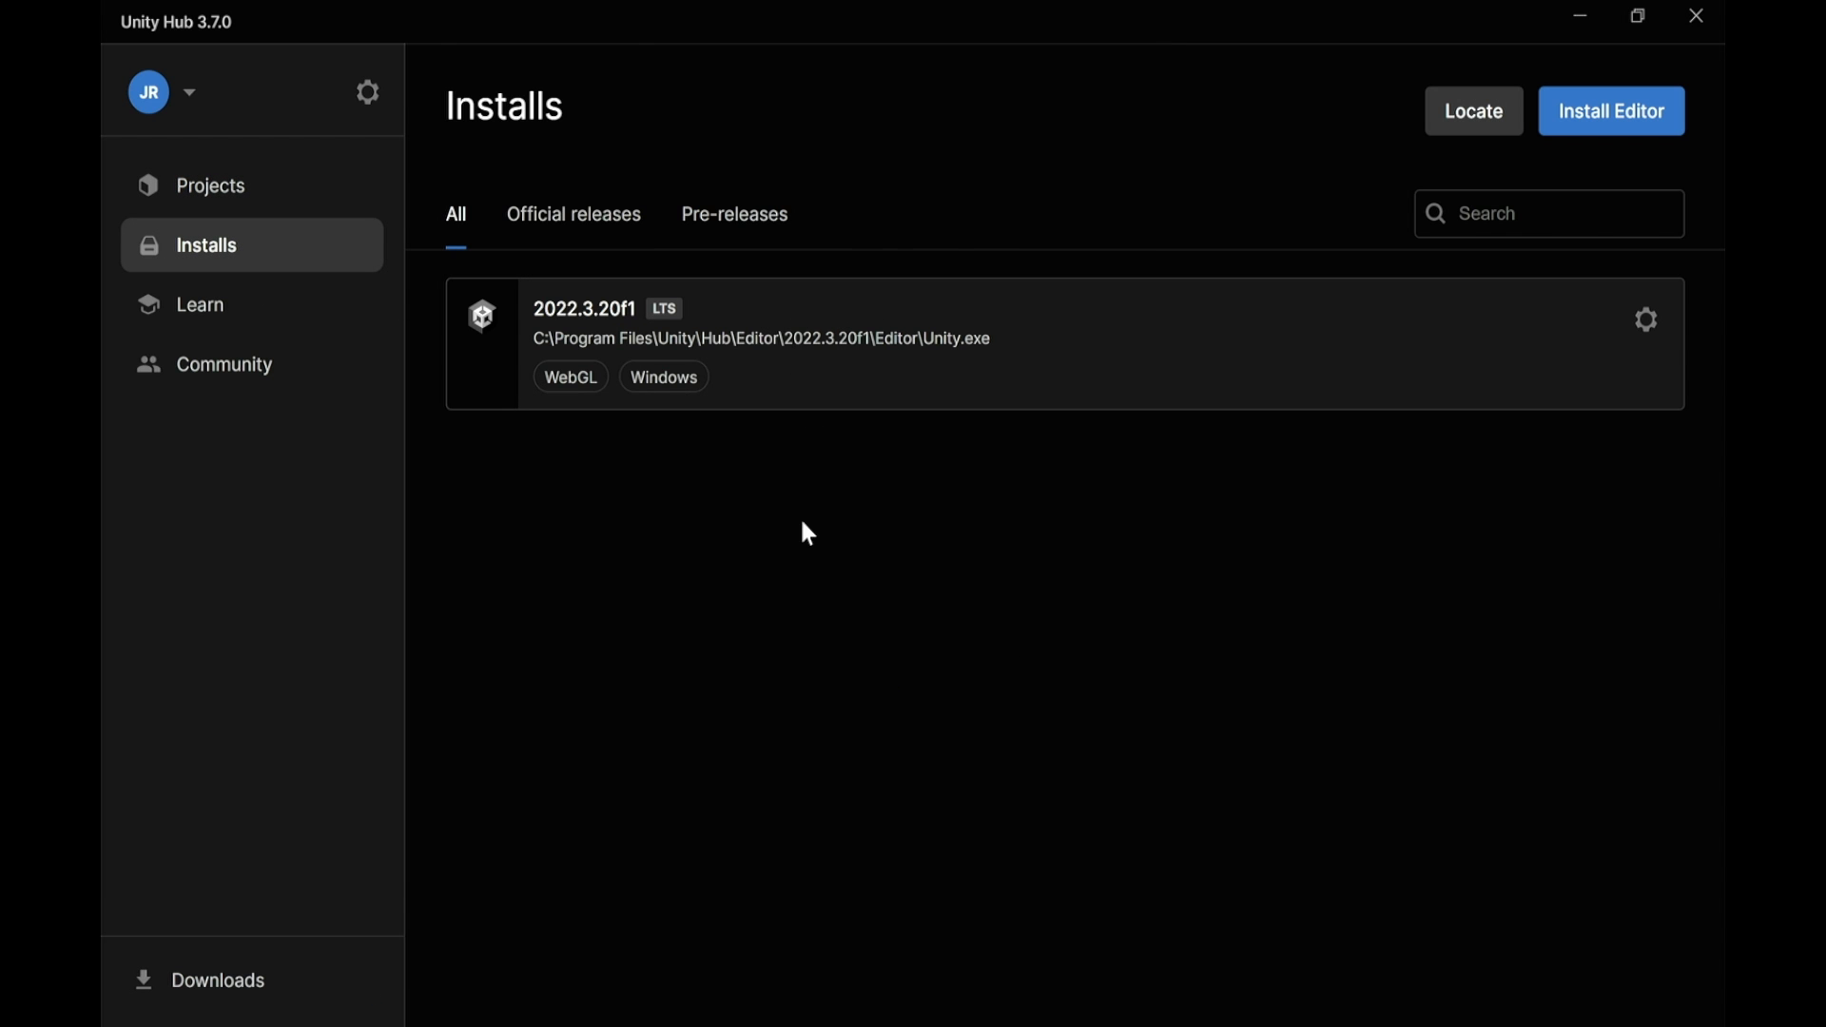
left_click(232, 193)
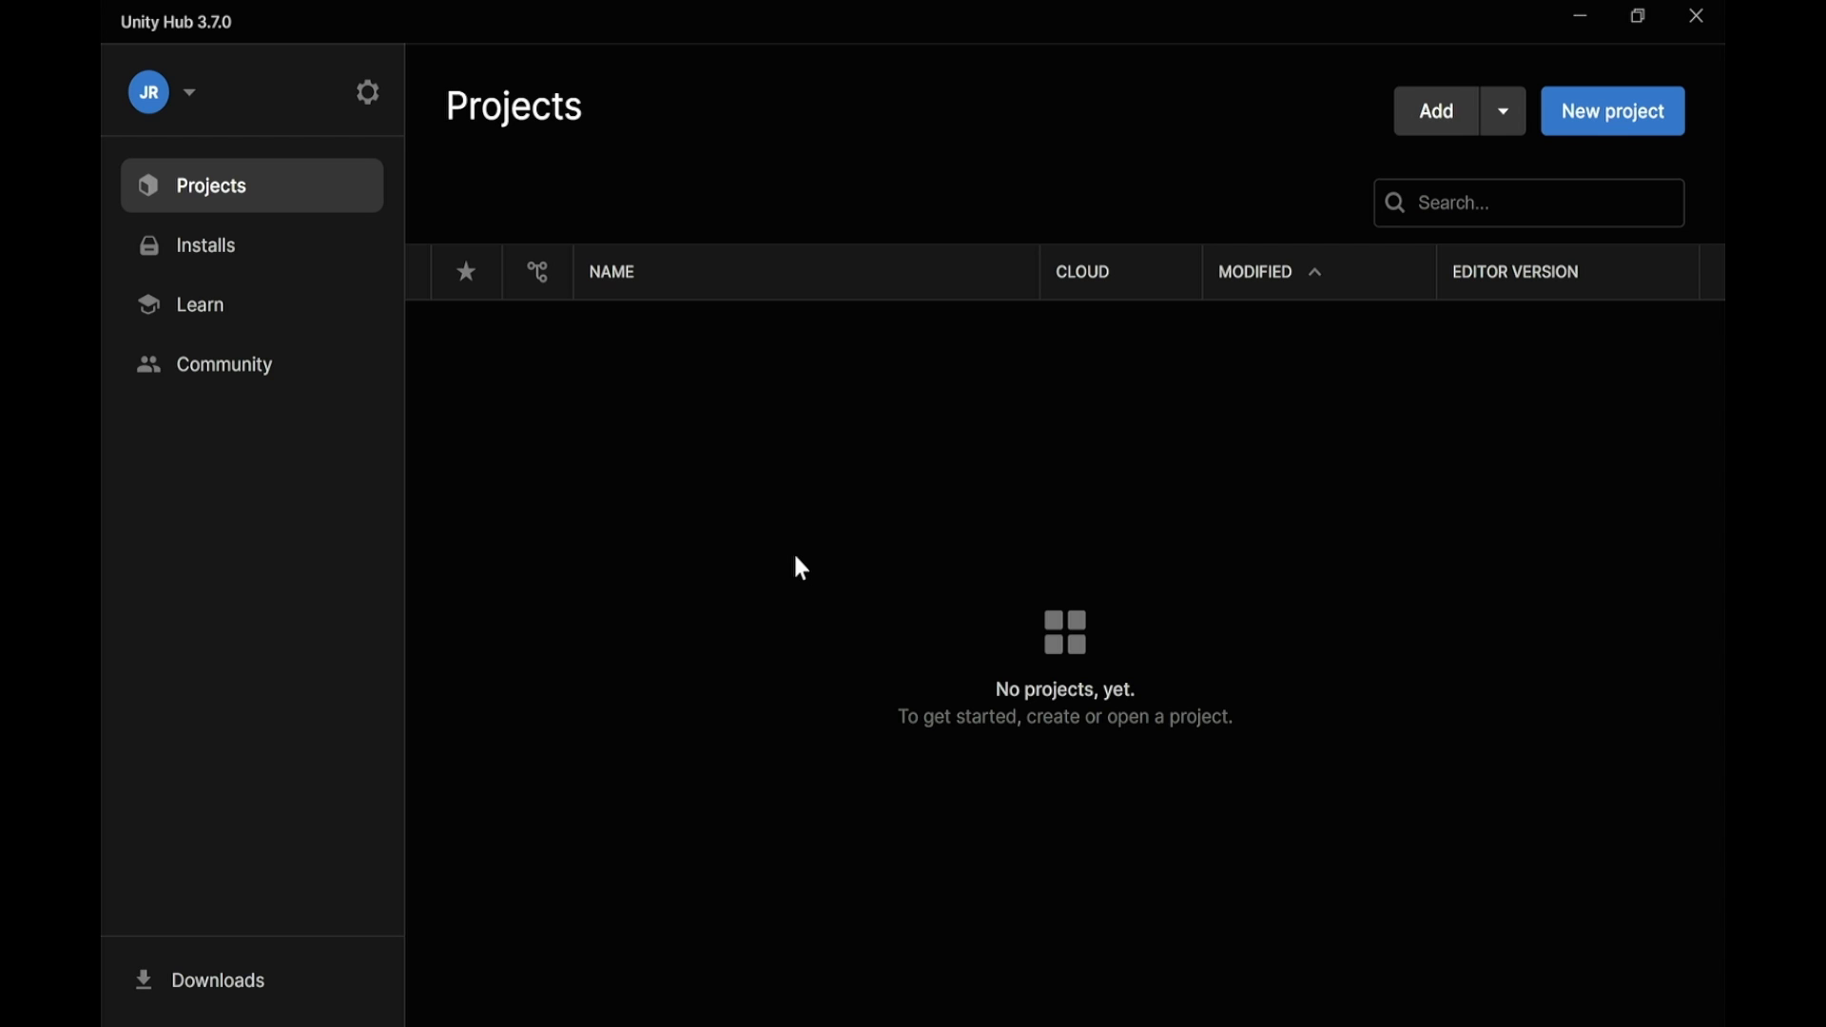
Start a new 3D Core project and name it 'Test'
left_click(1583, 122)
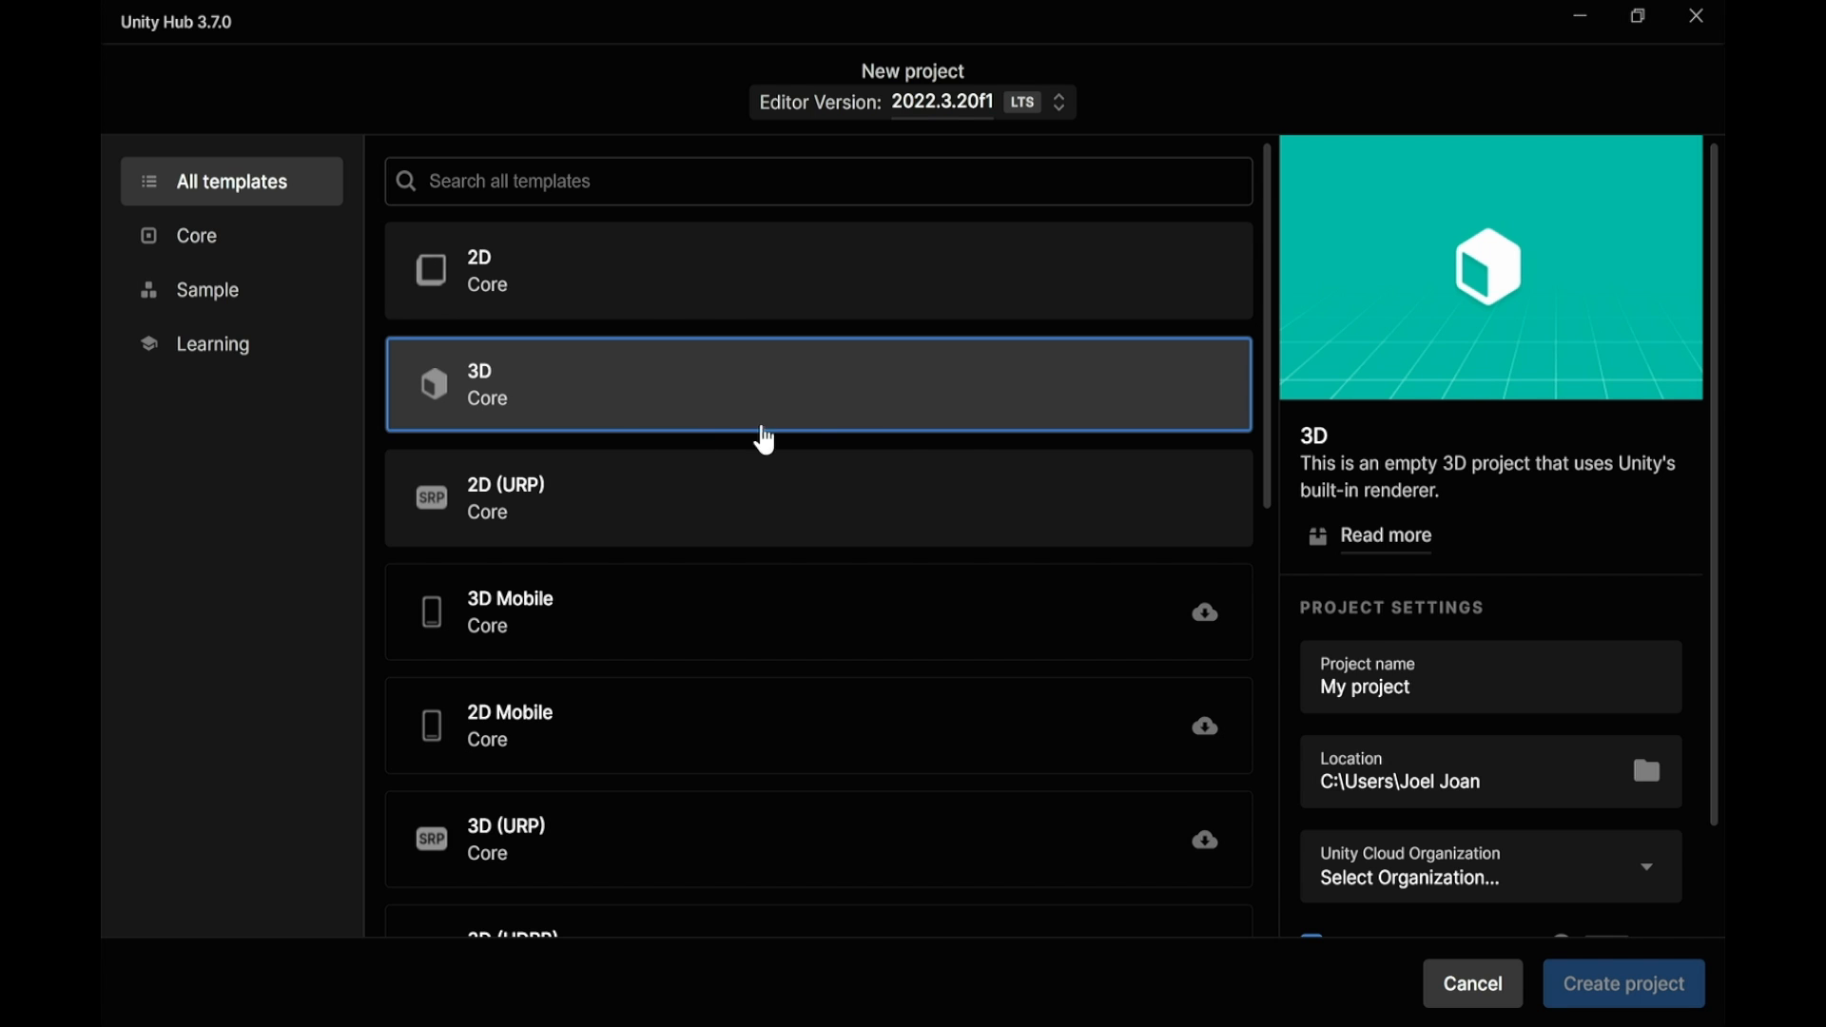
scroll(1455, 628, "down", 1)
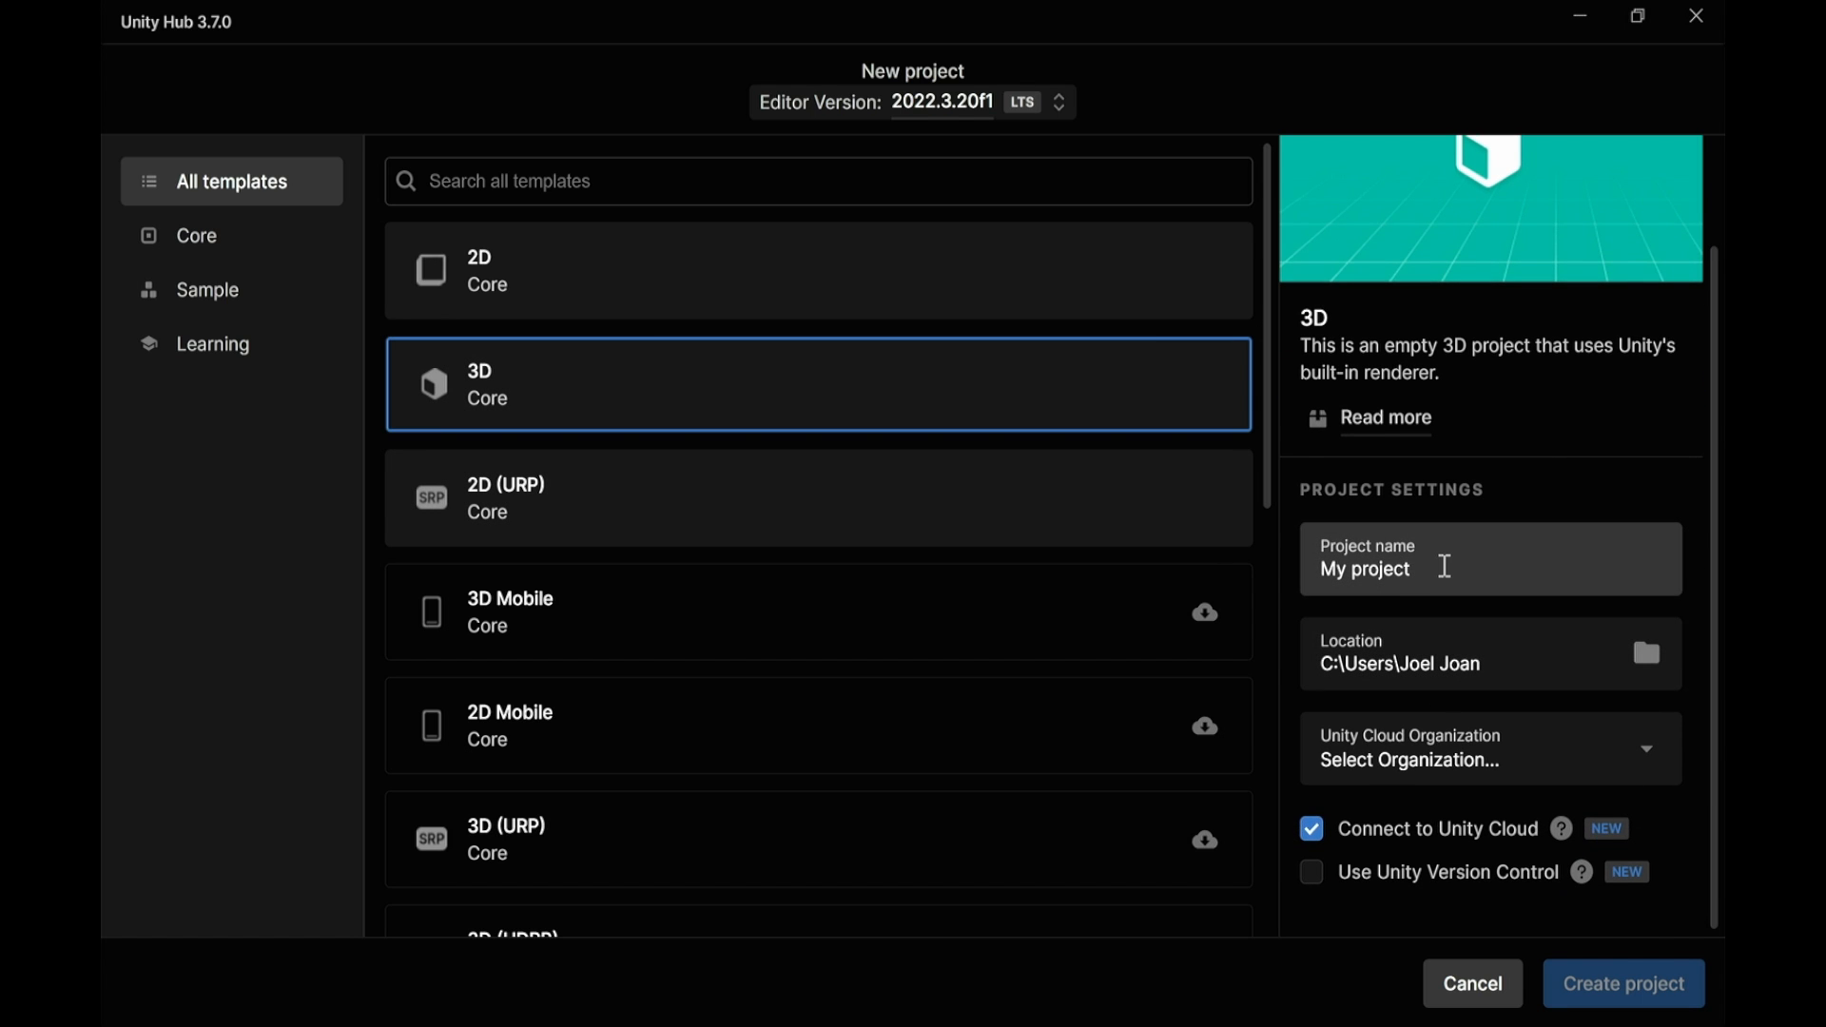
left_click_drag(1446, 567, 1290, 563)
type("Test")
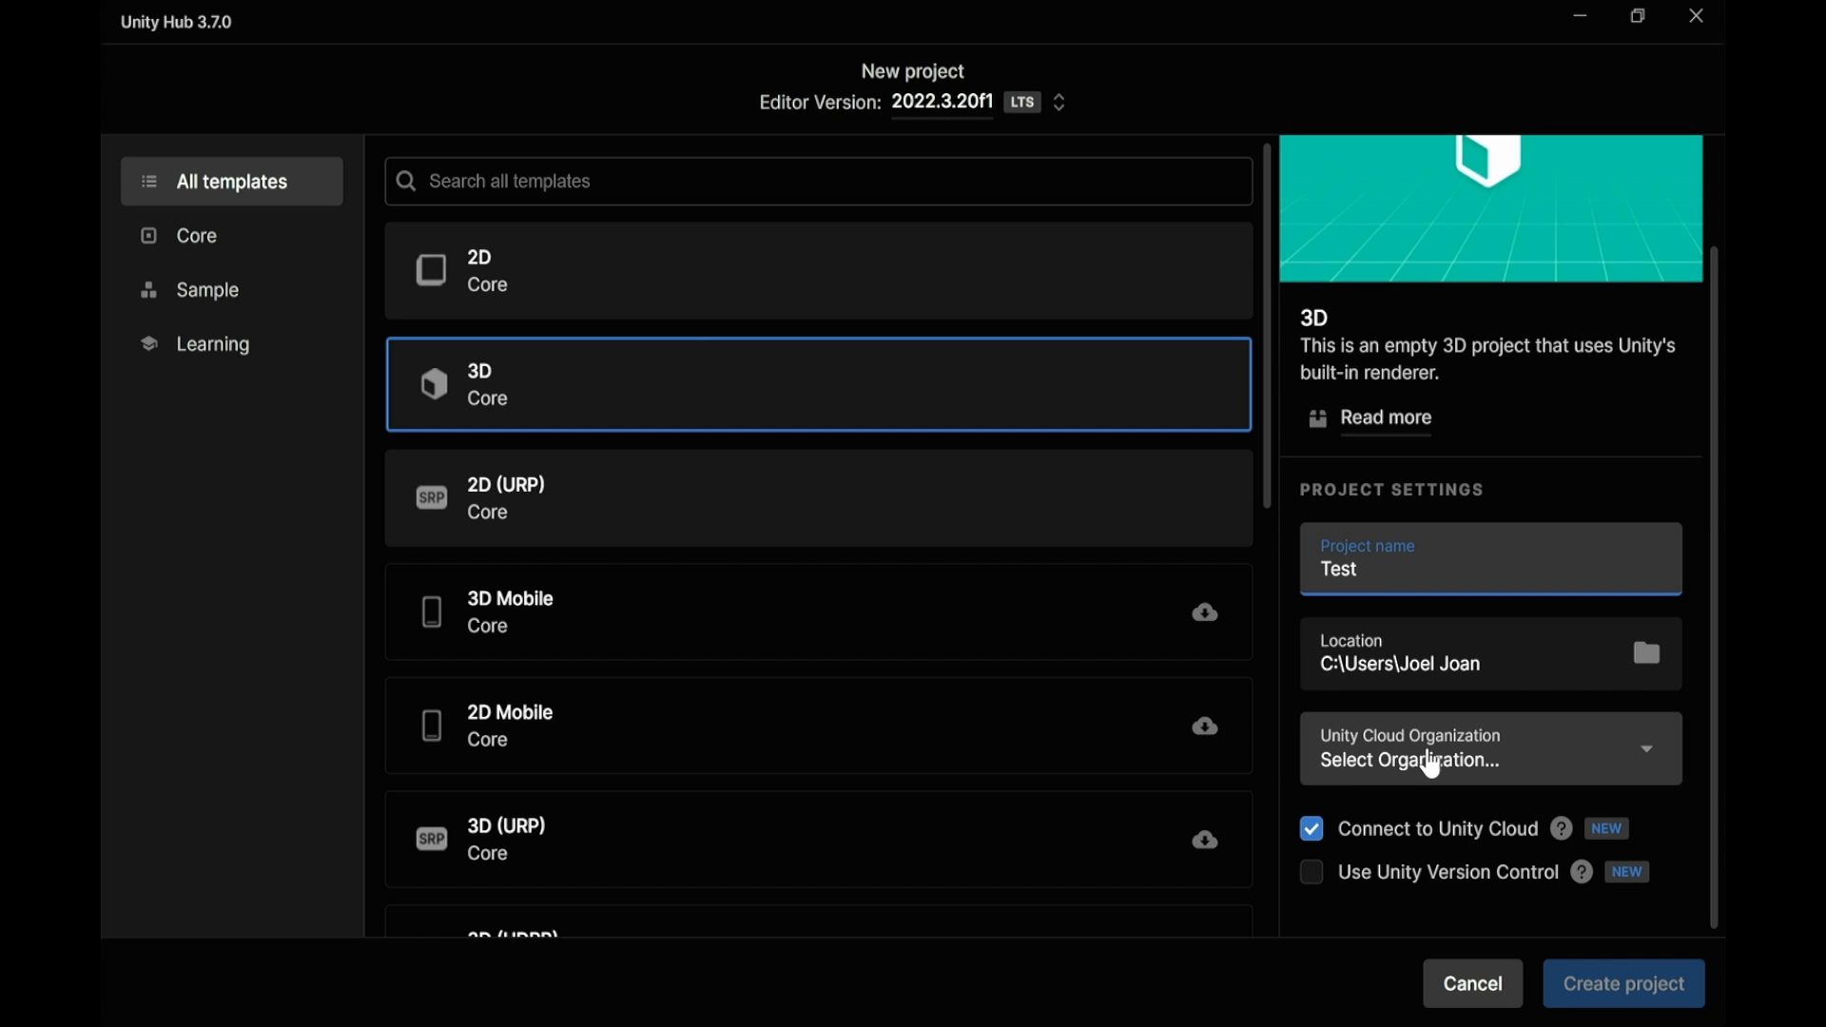
Set the organization to StickyWorm and turn off Connect to Unity Cloud
left_click(1551, 761)
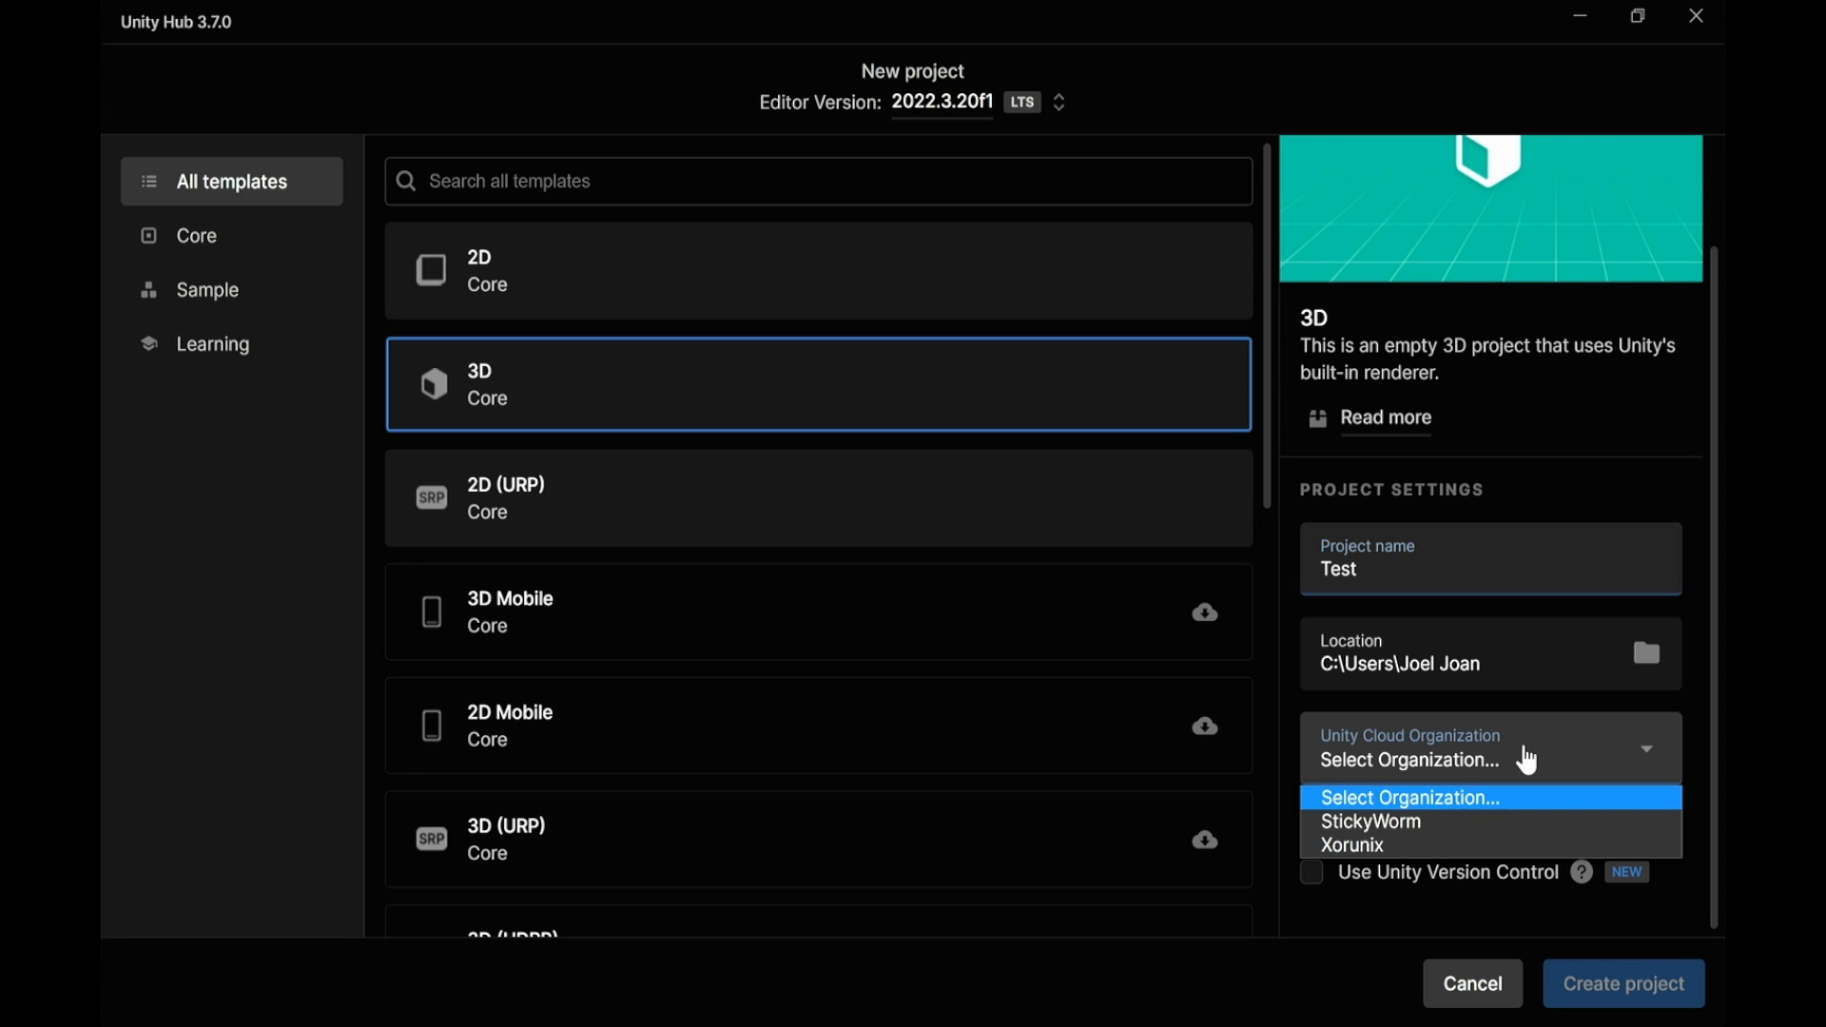
left_click(1390, 821)
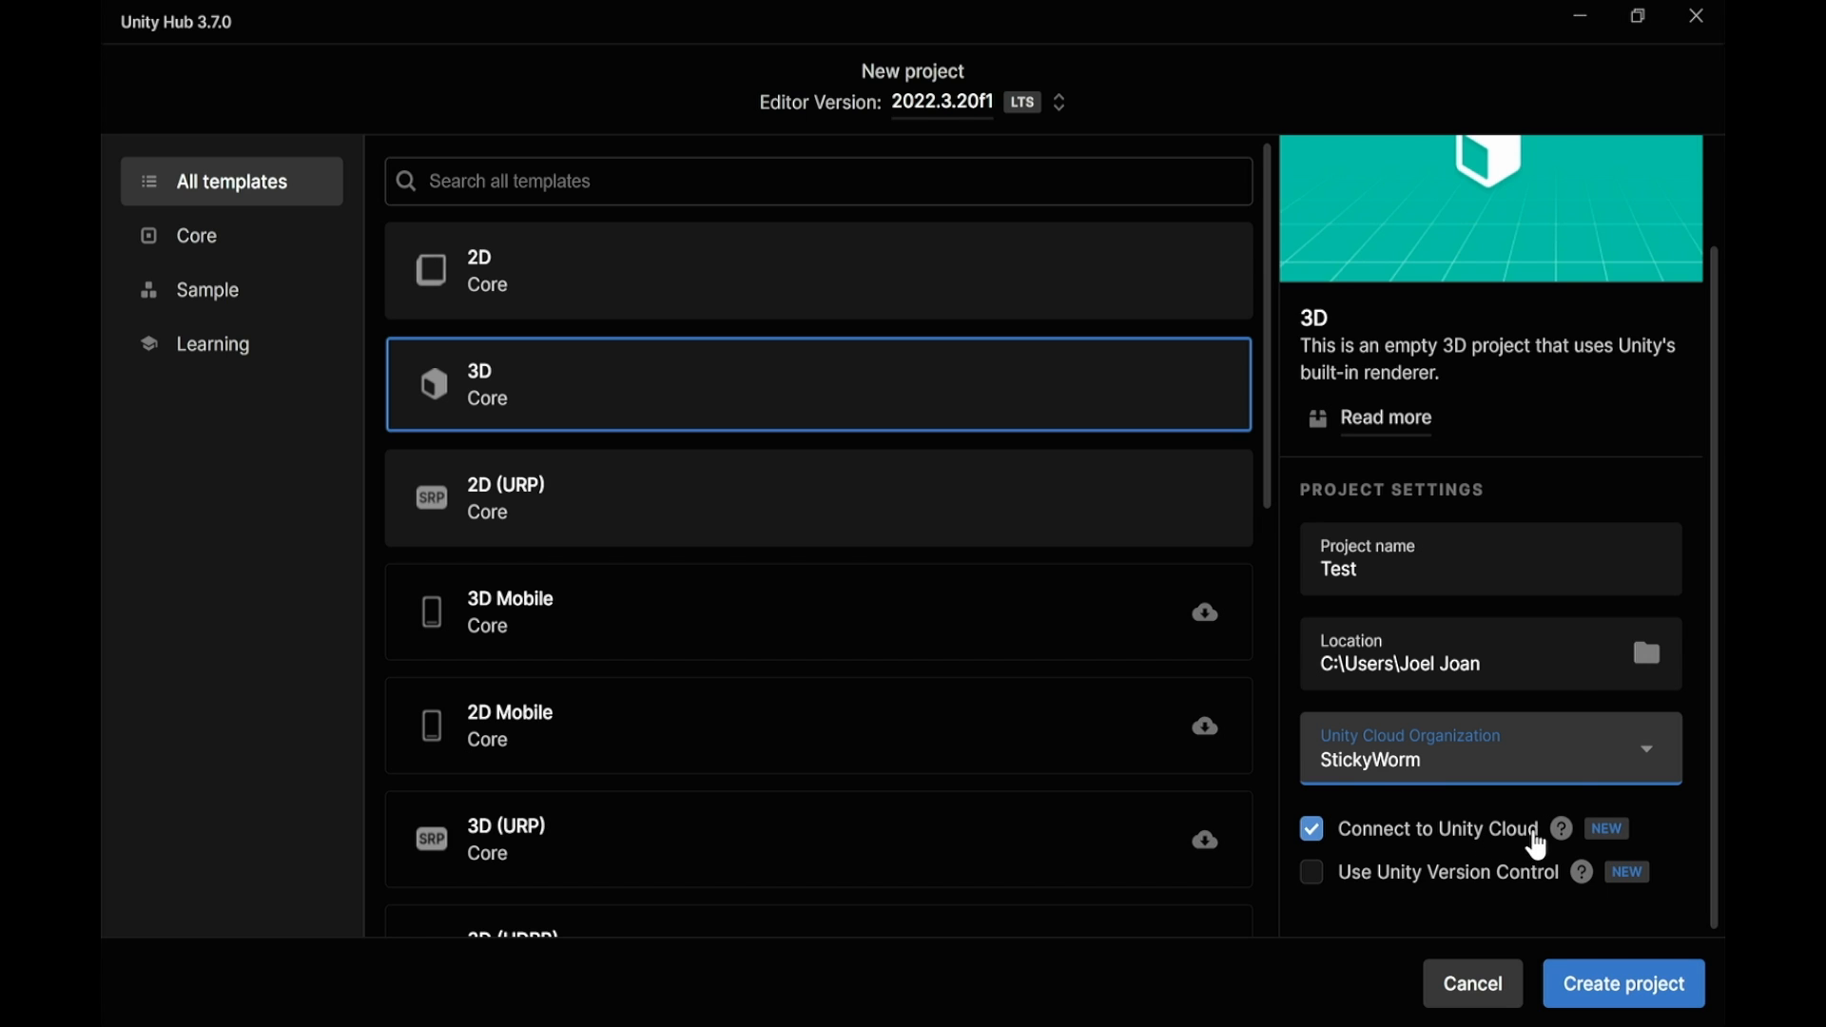
mouse_move(1556, 837)
left_click(1445, 839)
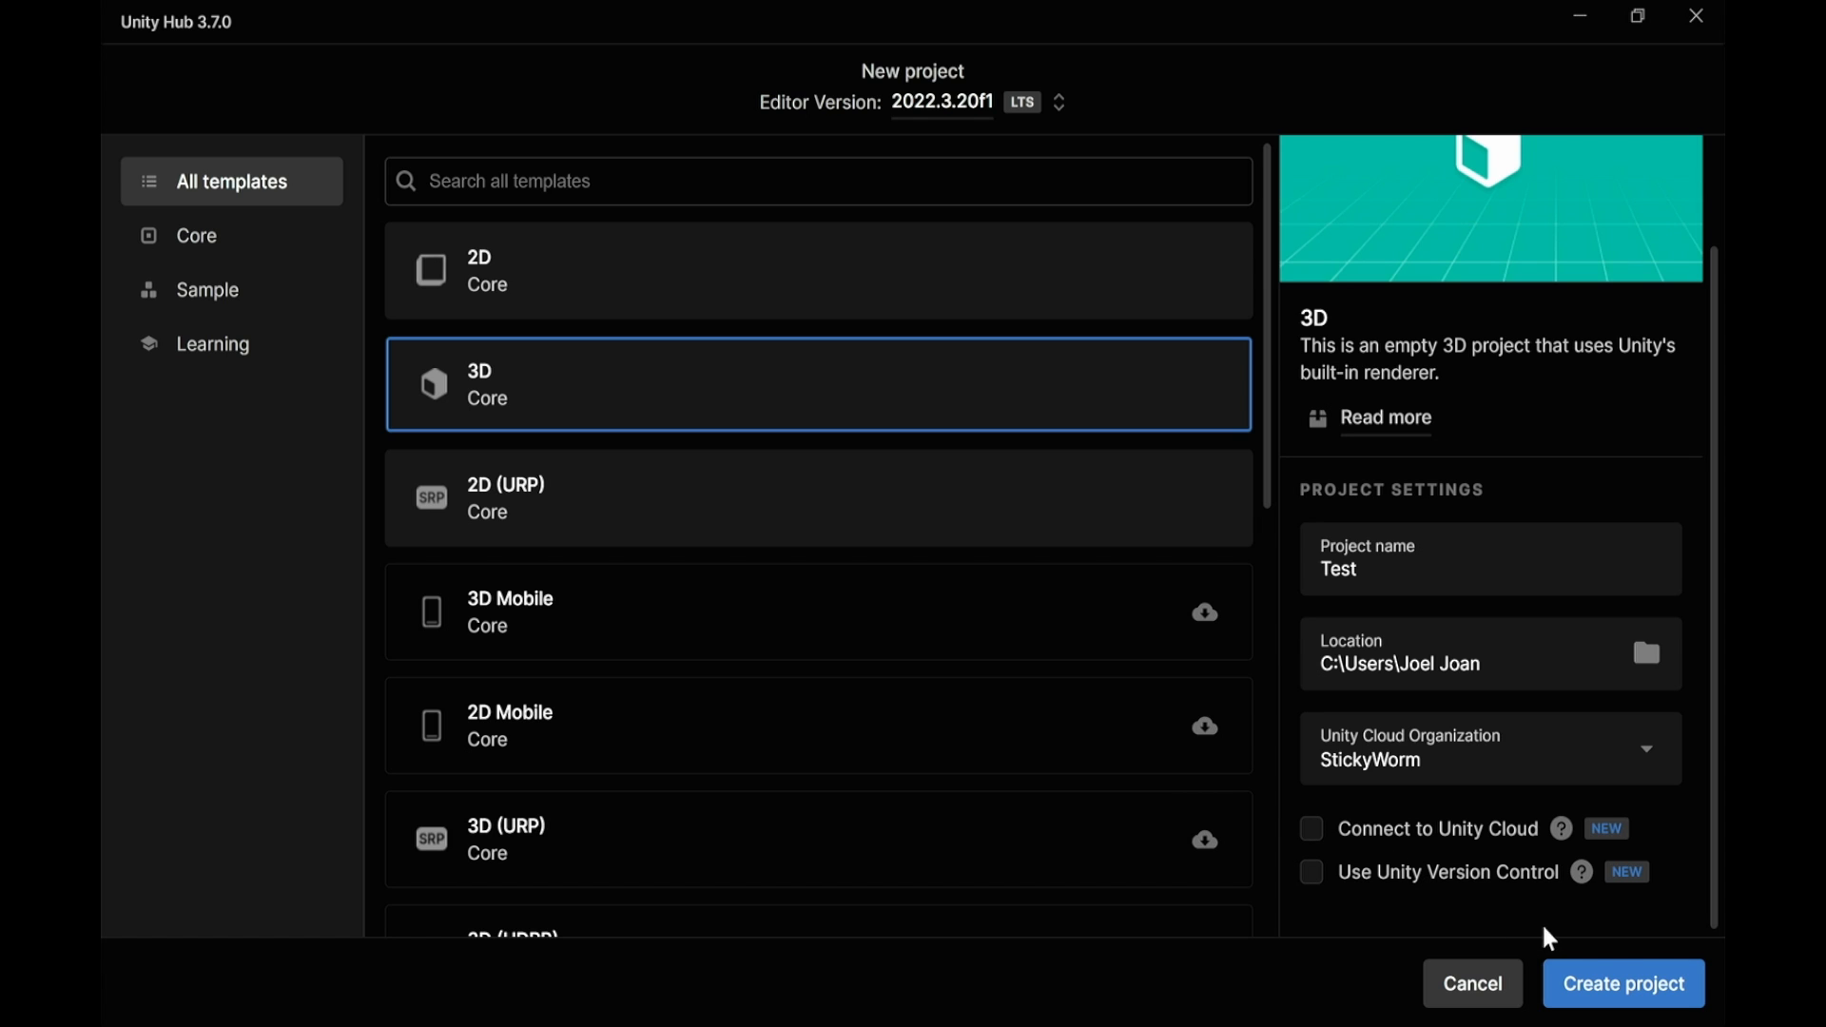
Create the Test project and allow Unity Editor through the Windows Defender firewall
left_click(1605, 995)
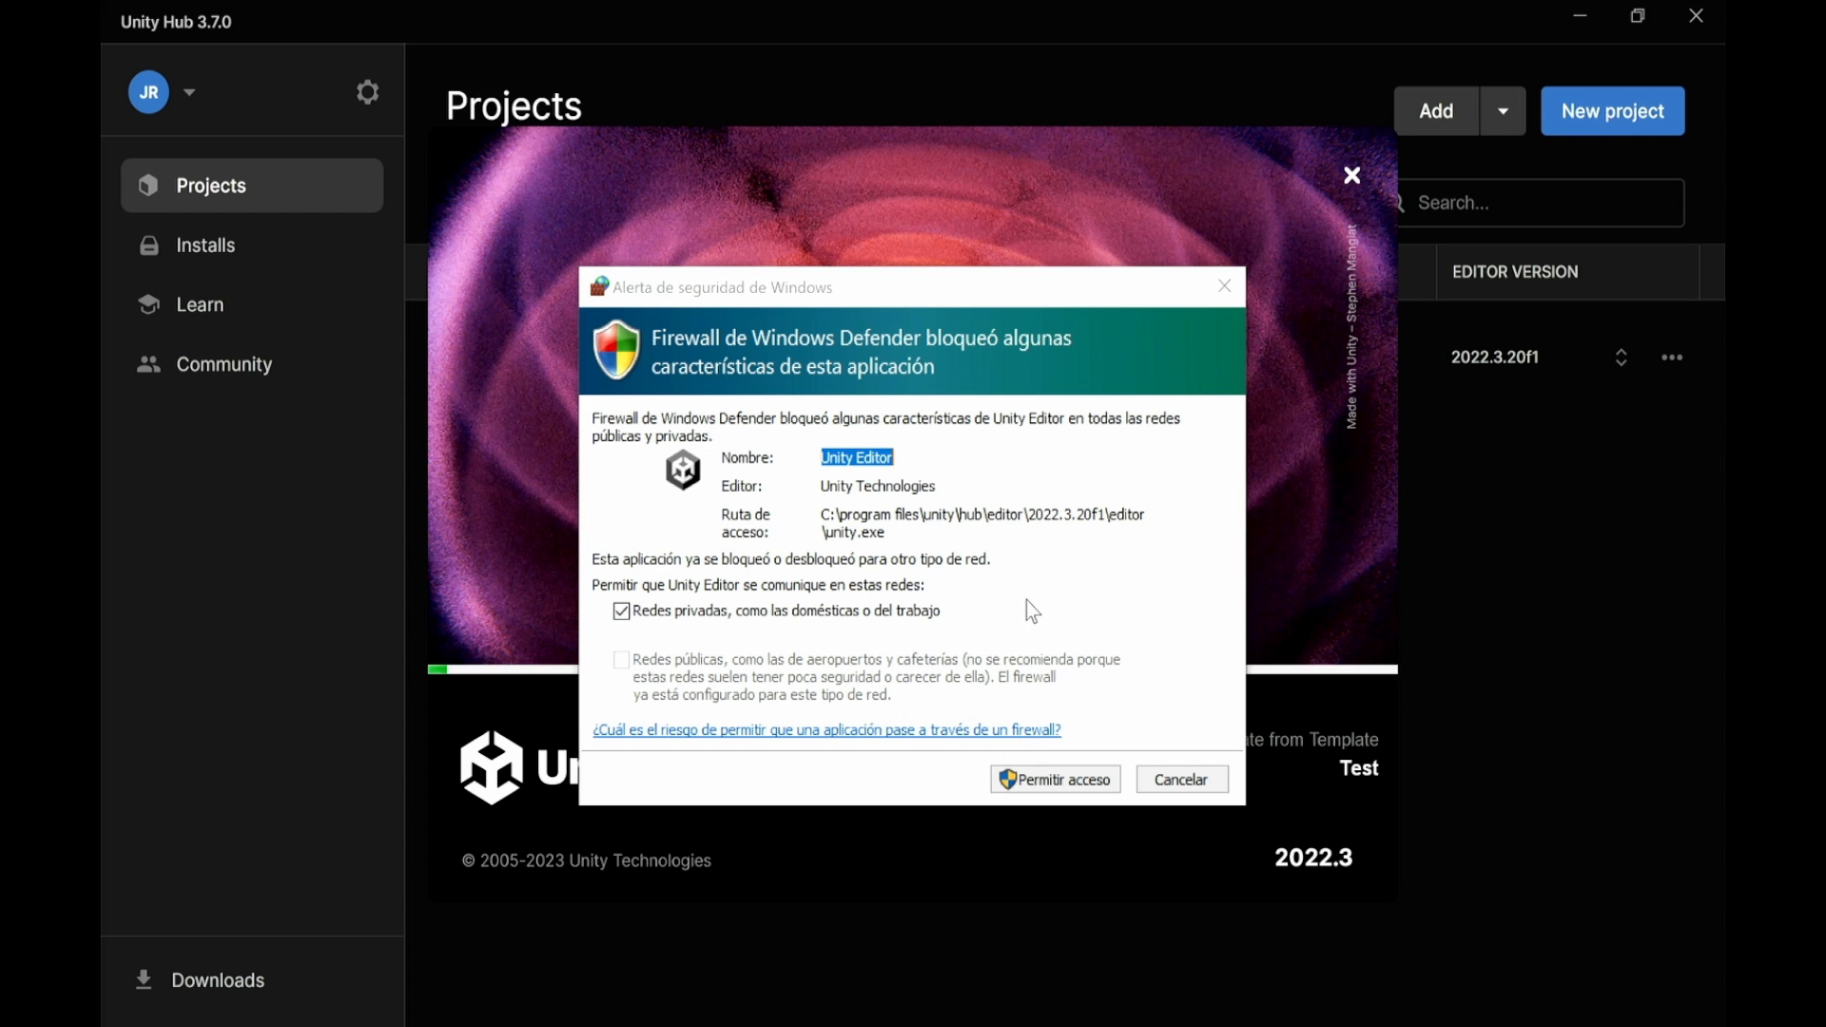
left_click(1036, 786)
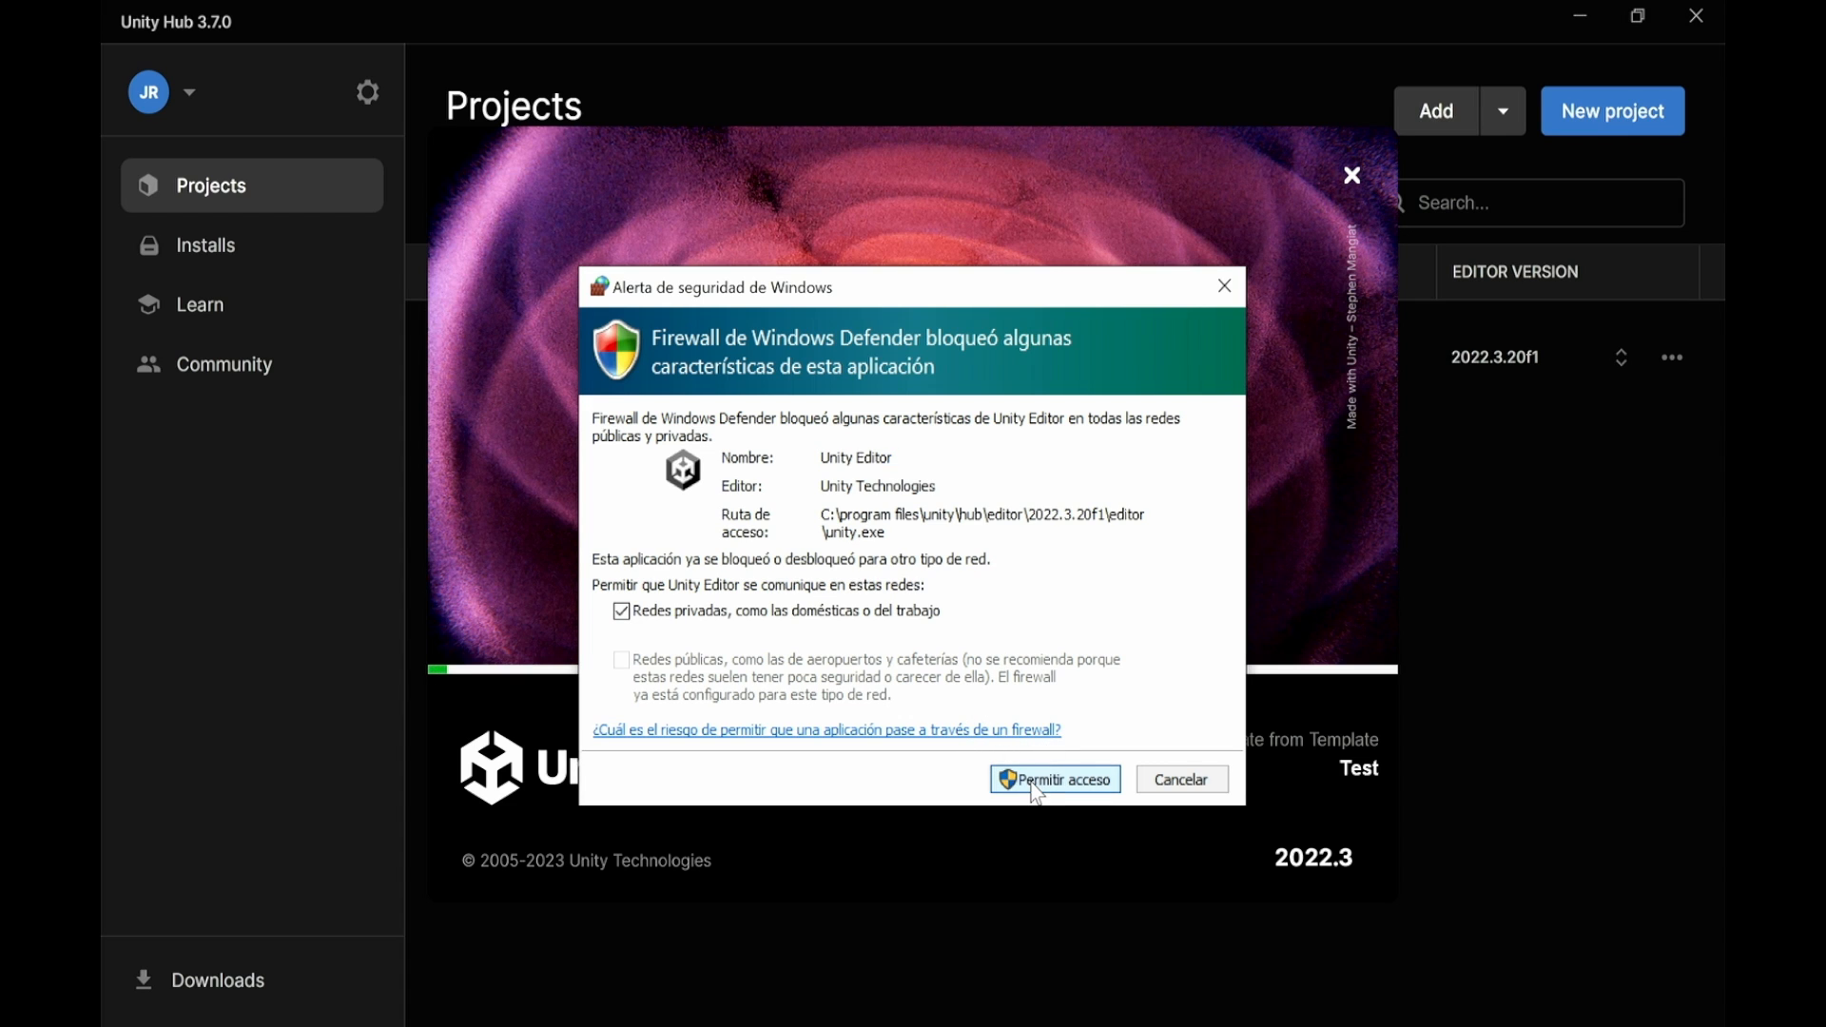
left_click(1035, 785)
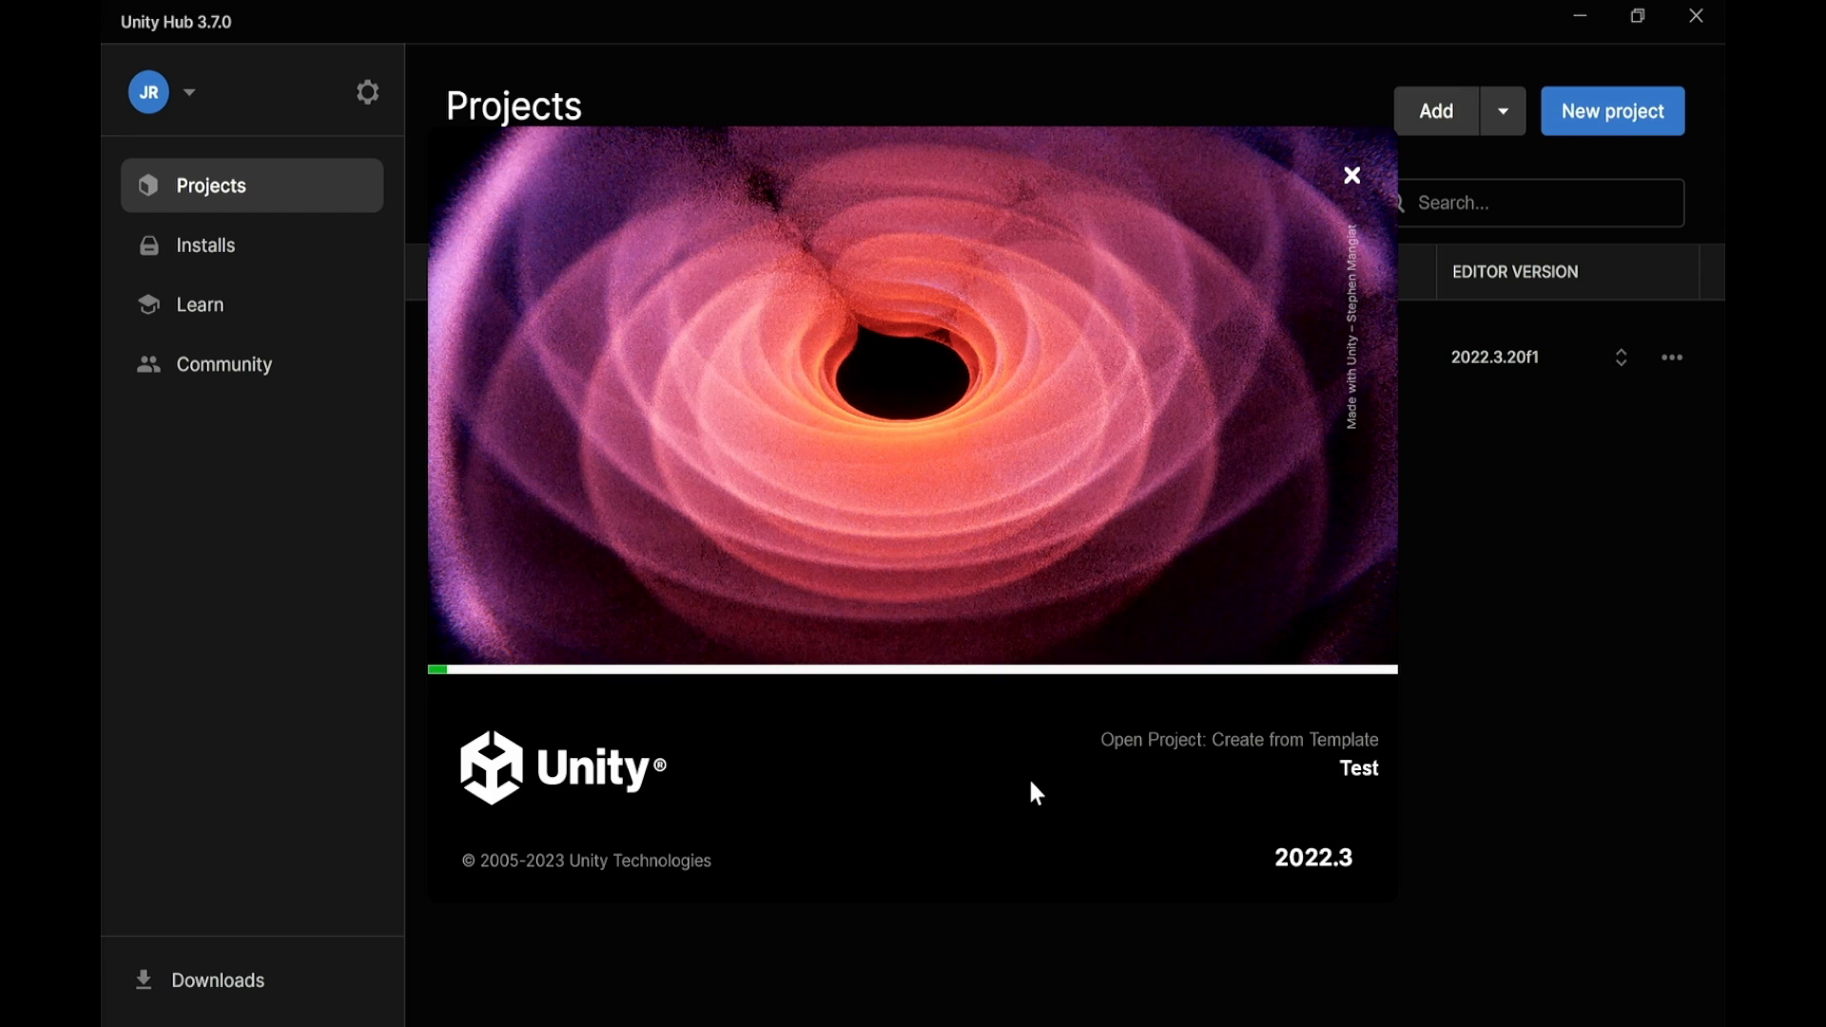